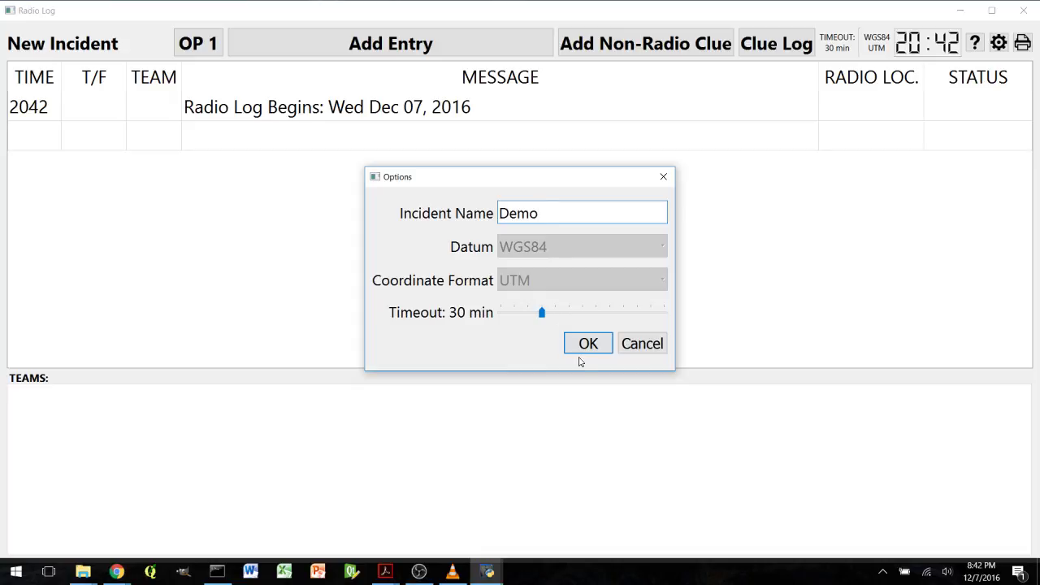
# Step: Accept the incident options with the name Demo and log a RADIO CHECK: OK entry from Team 1
pyautogui.click(588, 344)
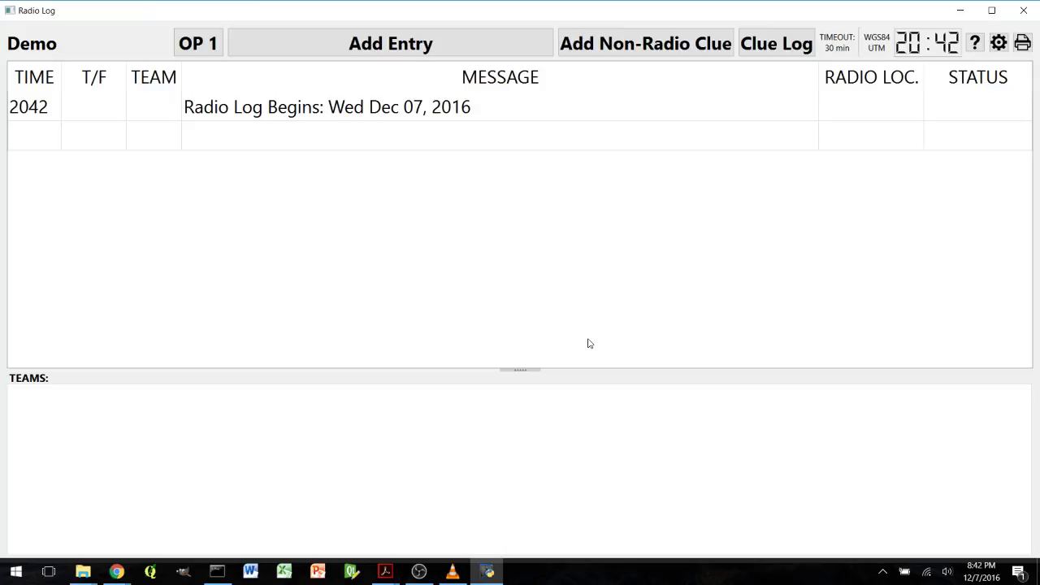
pyautogui.press('1')
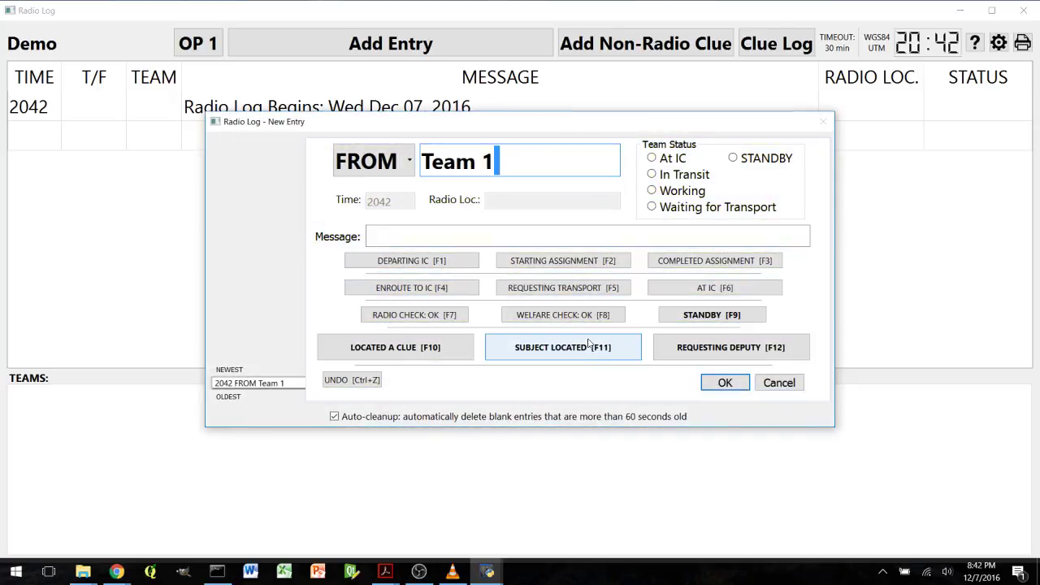
pyautogui.click(388, 318)
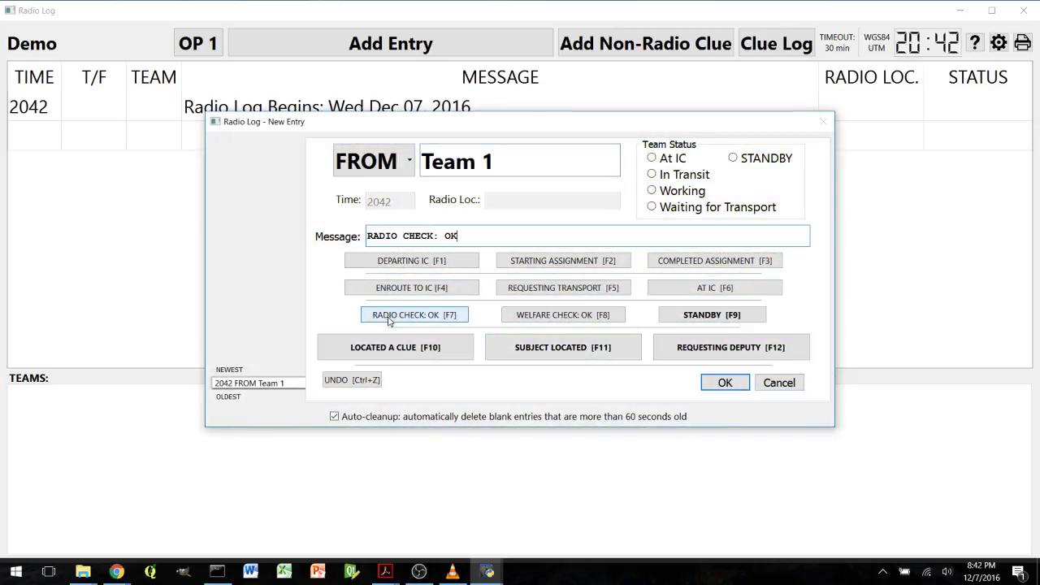
pyautogui.click(725, 383)
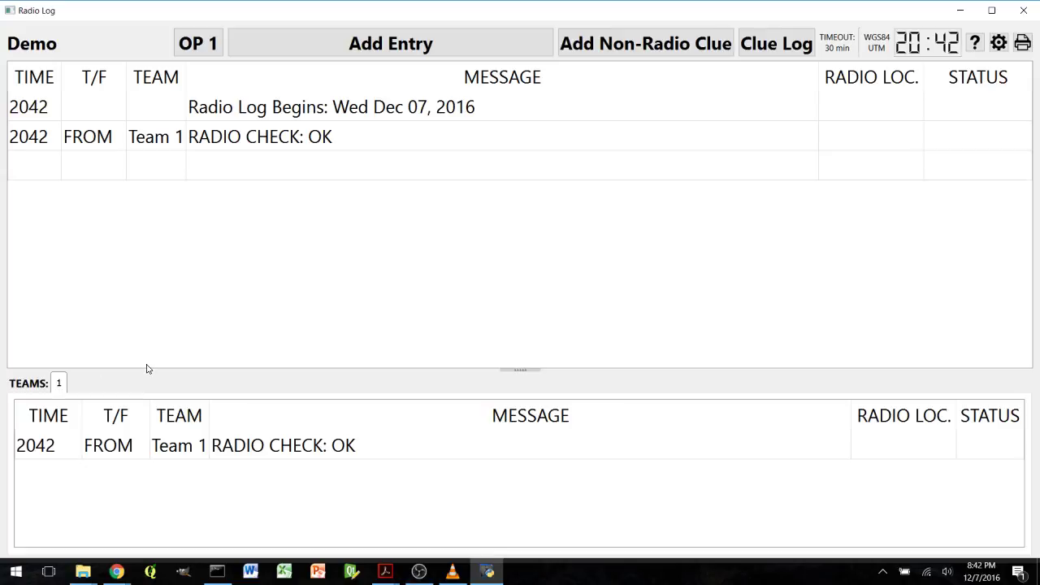
# Step: Log a STARTING ASSIGNMENT entry from Team 4
pyautogui.write('4')
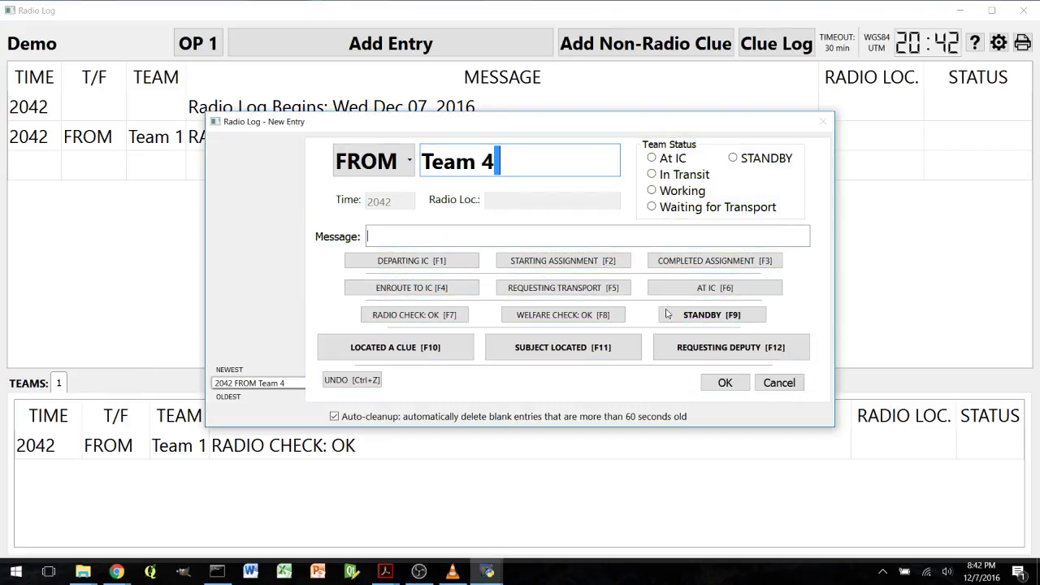
pyautogui.click(591, 263)
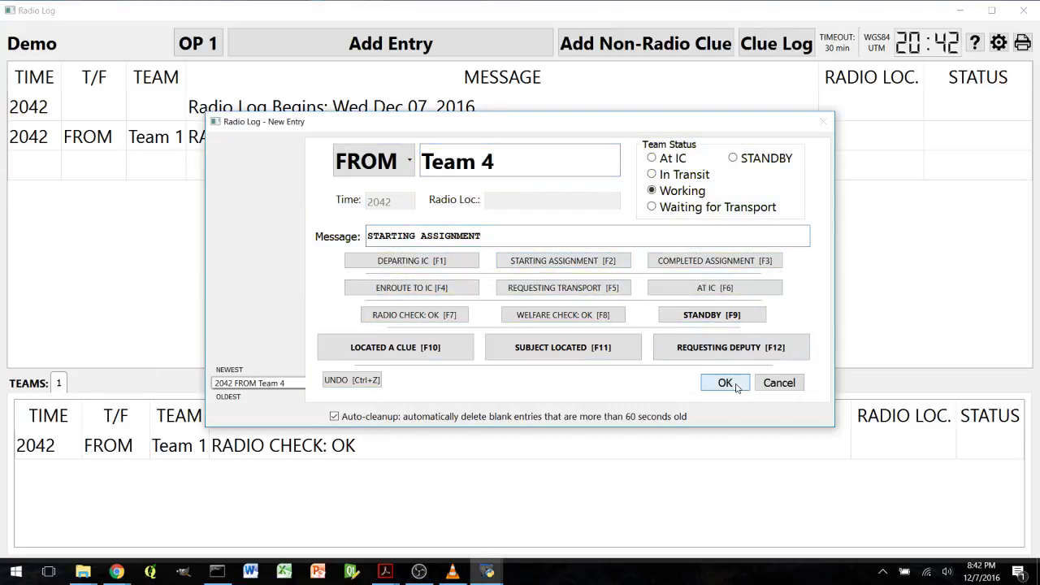
pyautogui.click(725, 383)
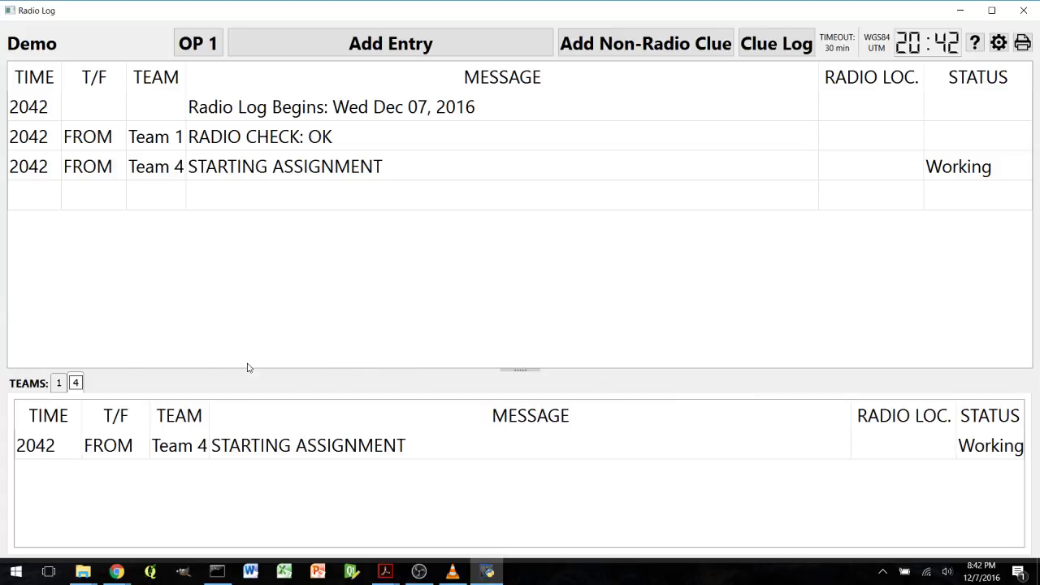
# Step: Switch between the Team 1 and Team 4 logs and add a STARTING ASSIGNMENT entry from Team 1
pyautogui.click(57, 385)
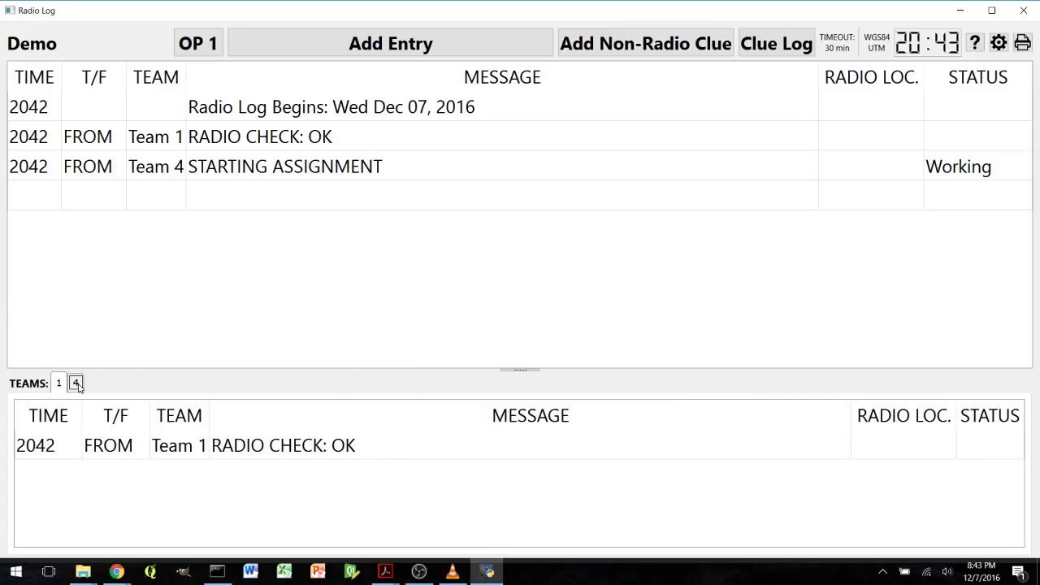
pyautogui.click(75, 383)
pyautogui.click(63, 386)
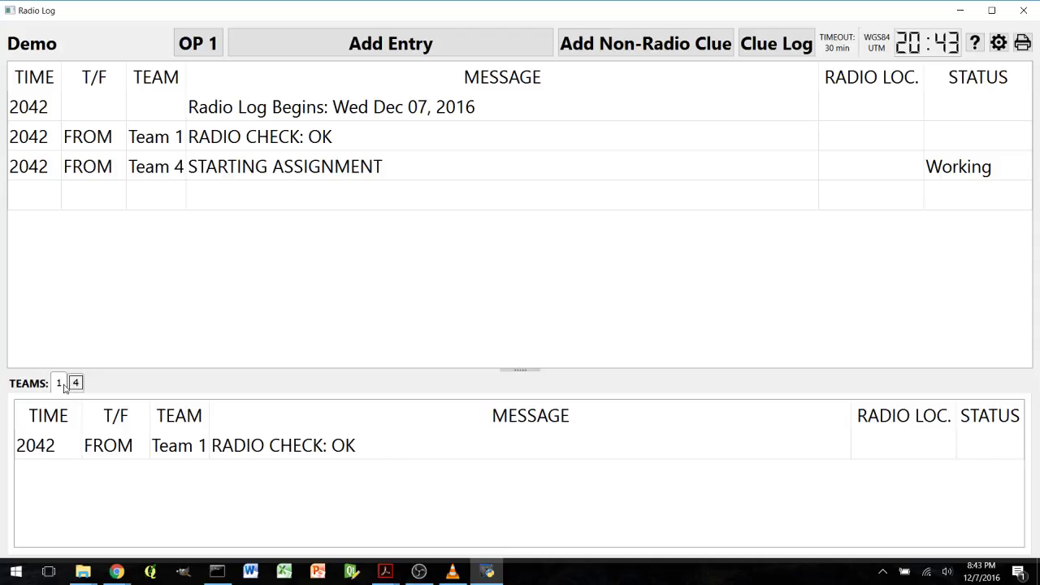
pyautogui.doubleClick(147, 438)
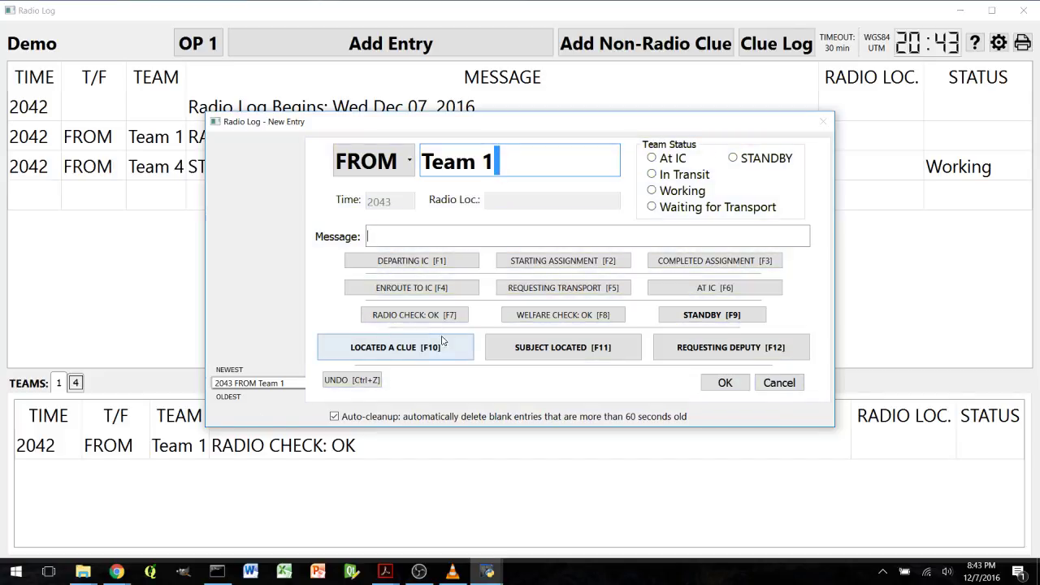
pyautogui.click(524, 263)
pyautogui.click(724, 383)
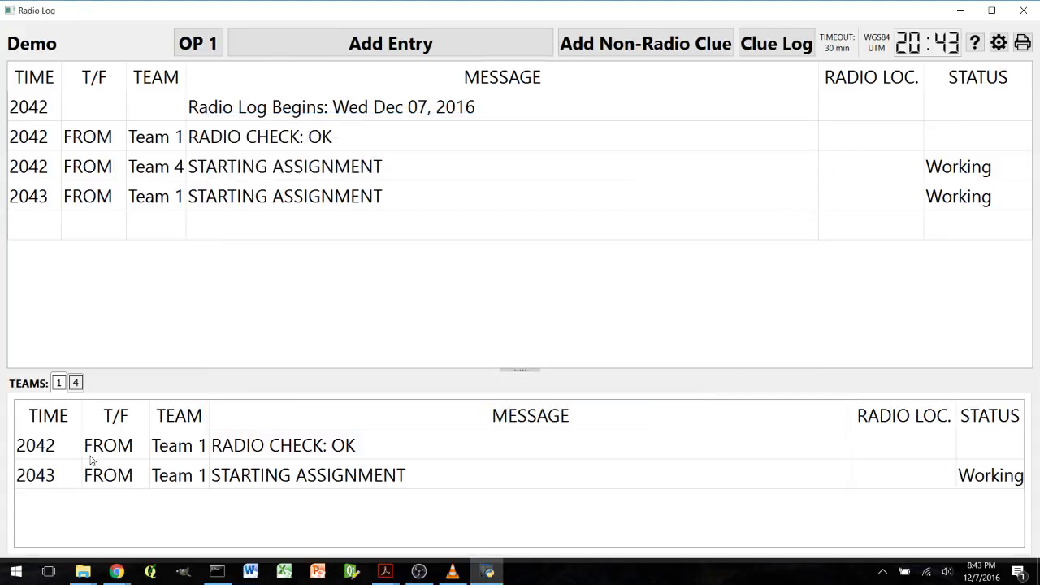
# Step: View the Team 4 and Team 1 logs and enlarge the team log area relative to the main log
pyautogui.click(76, 383)
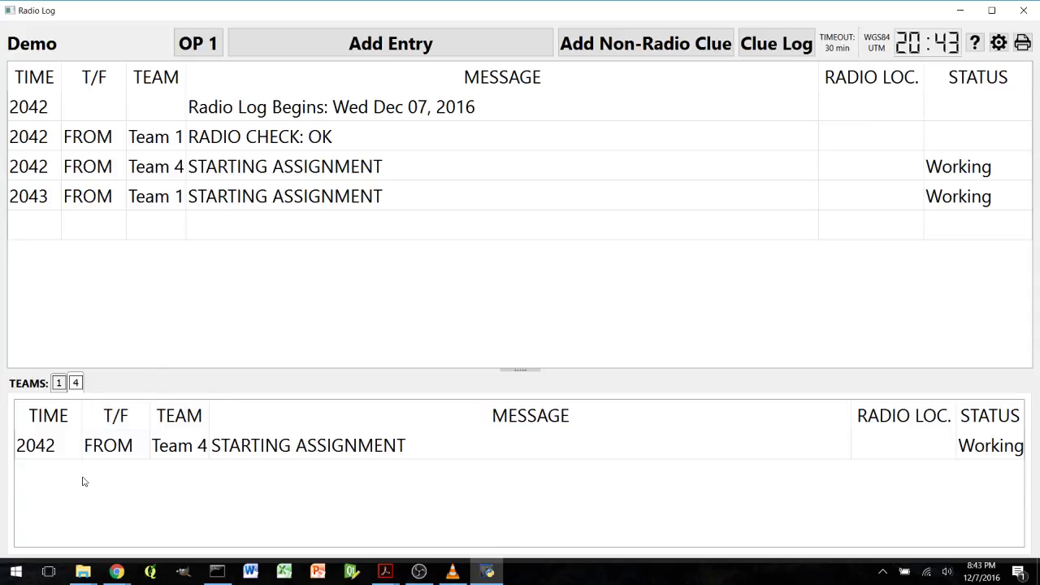
pyautogui.click(59, 383)
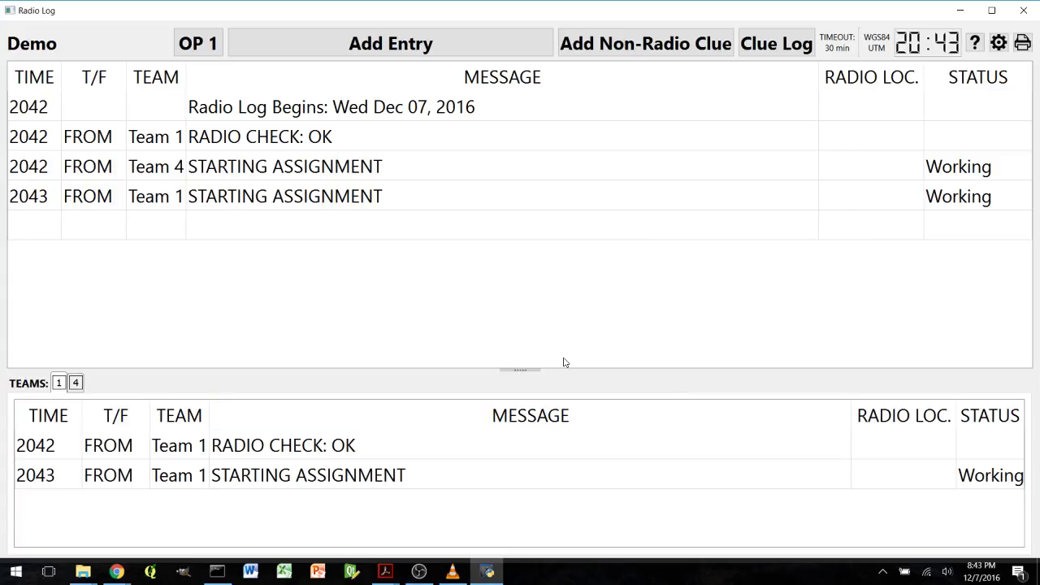
pyautogui.moveTo(525, 366); pyautogui.dragTo(520, 316)
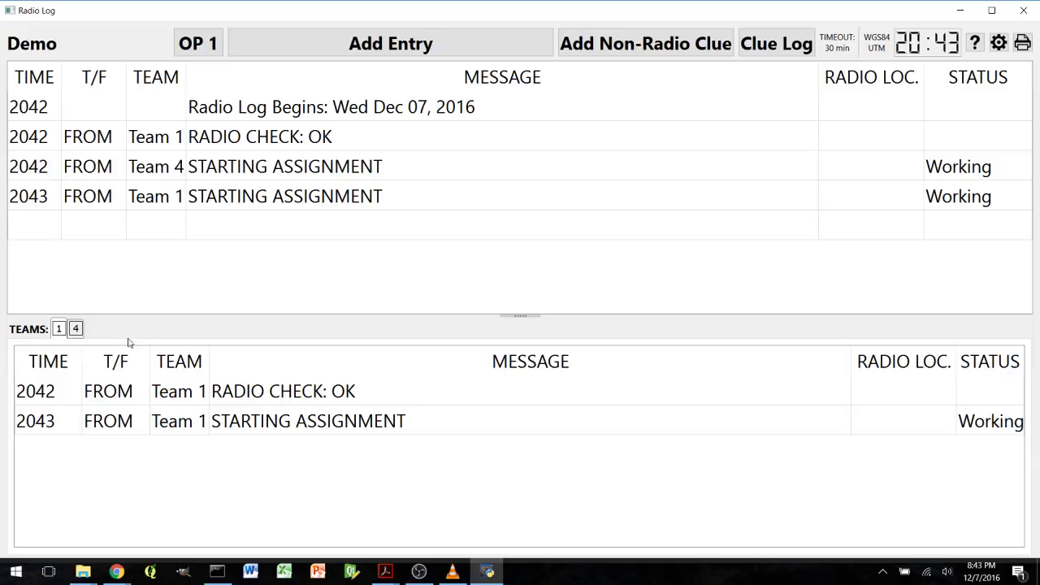
# Step: Hide the tab for Team 1 and log a COMPLETED ASSIGNMENT entry from Team 1
pyautogui.rightClick(59, 329)
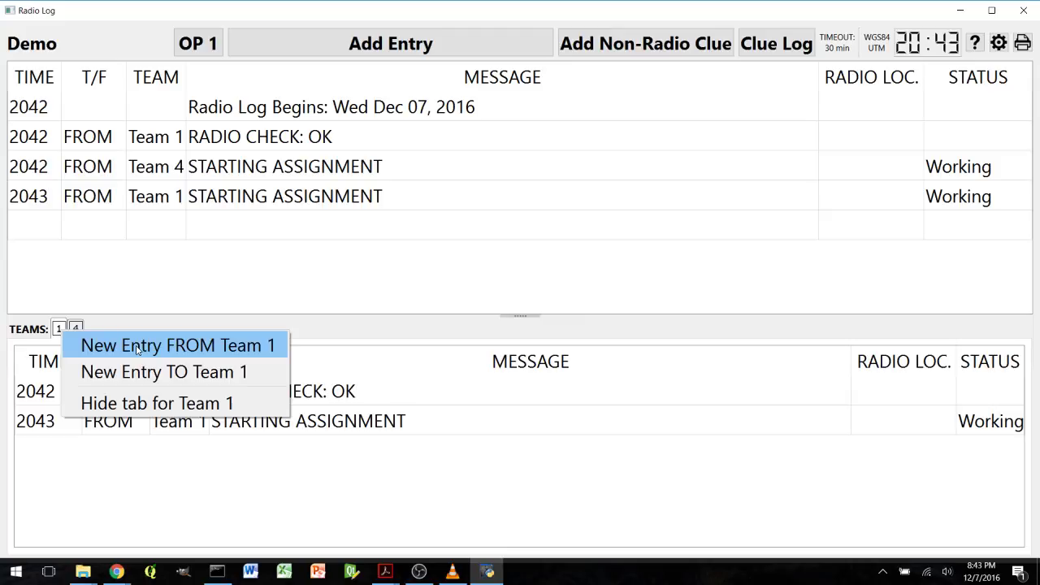
pyautogui.click(149, 407)
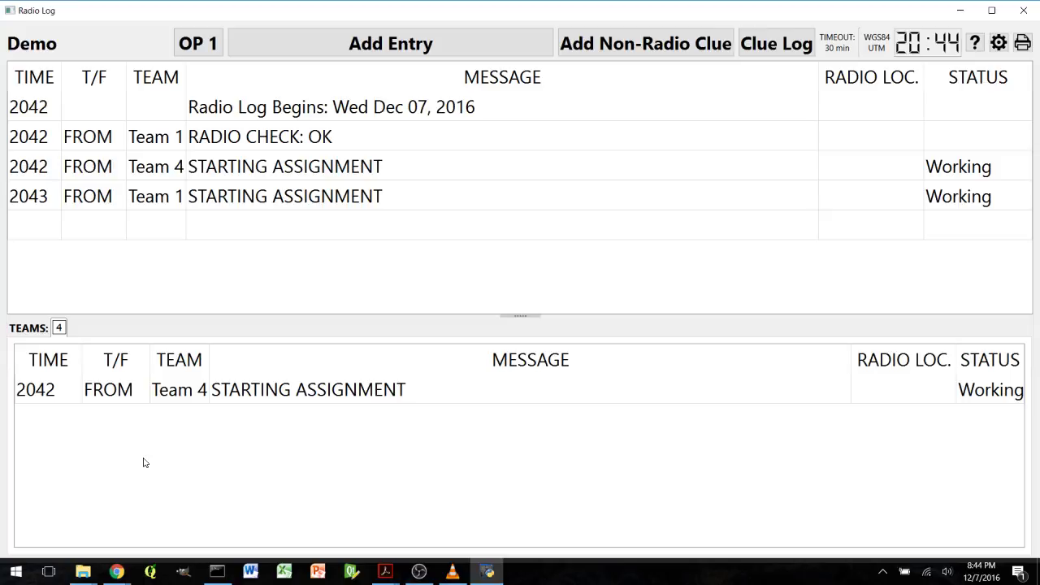
pyautogui.press('1')
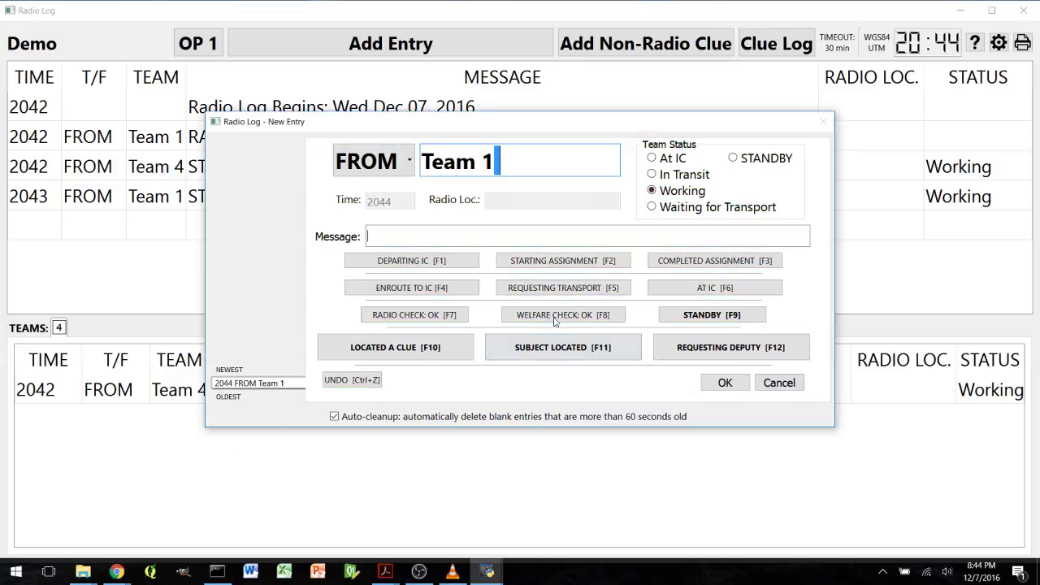
pyautogui.click(682, 264)
pyautogui.click(728, 382)
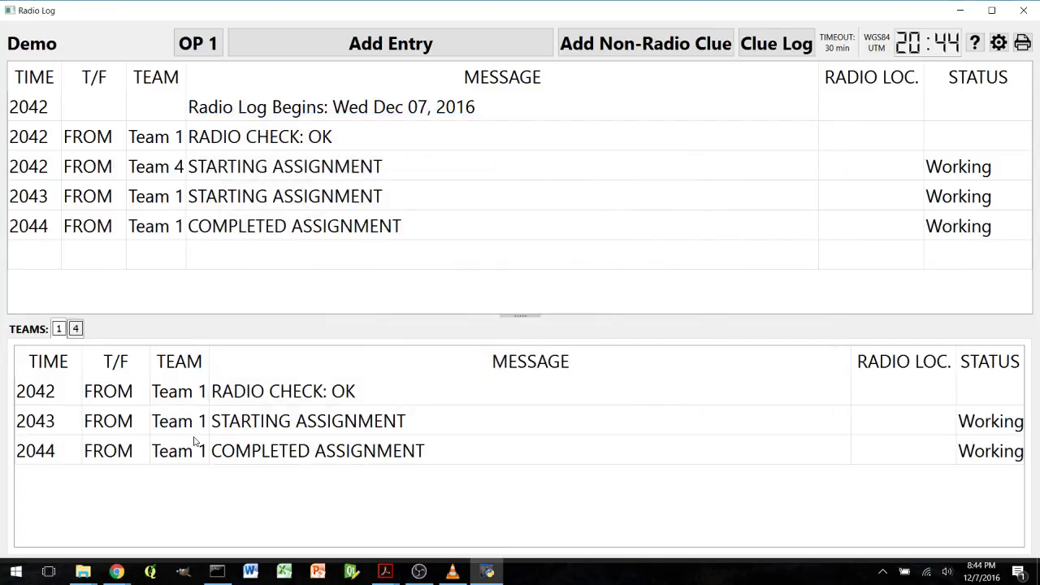
# Step: Hide the tab for Team 1 again
pyautogui.rightClick(58, 330)
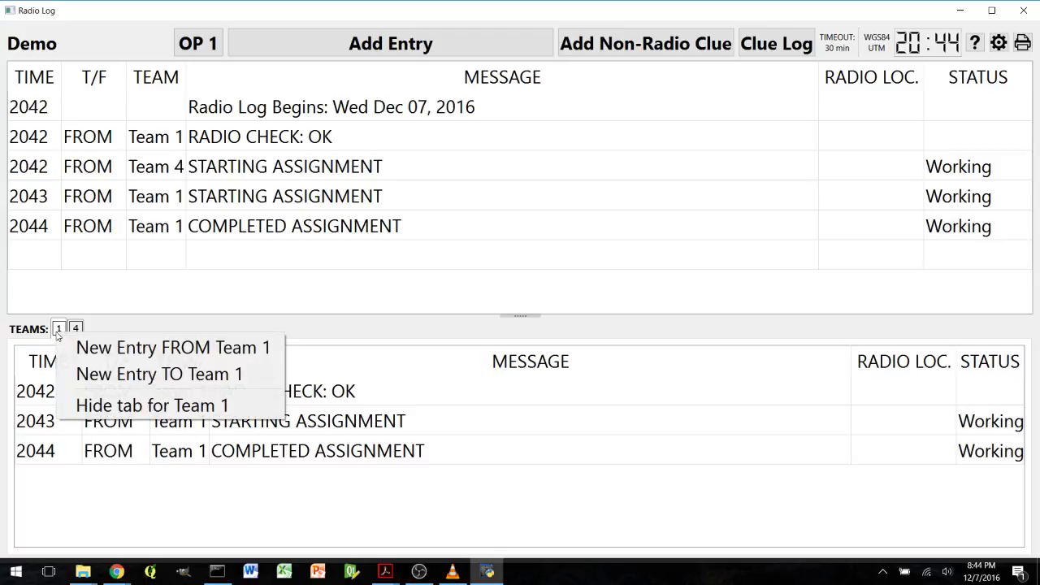
pyautogui.click(97, 405)
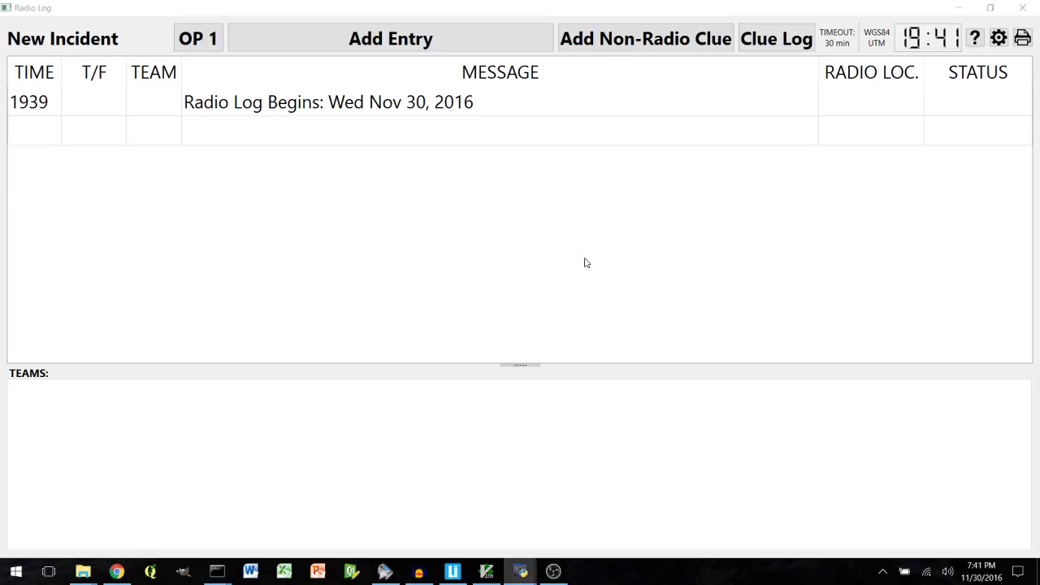
# Step: Log a RADIO CHECK: OK entry from Team 1 in the new incident
pyautogui.press('1')
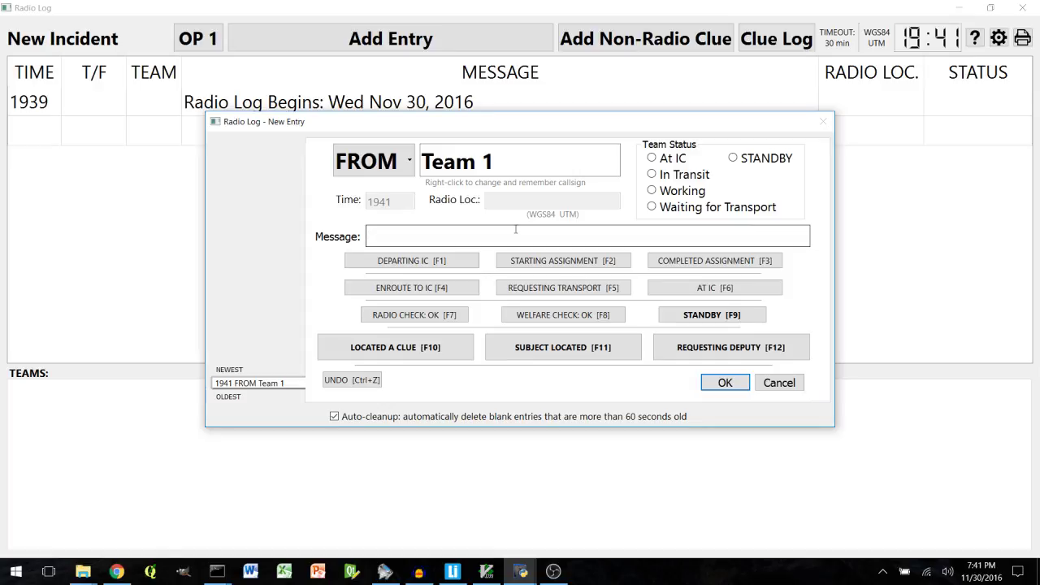
pyautogui.click(439, 316)
pyautogui.click(724, 383)
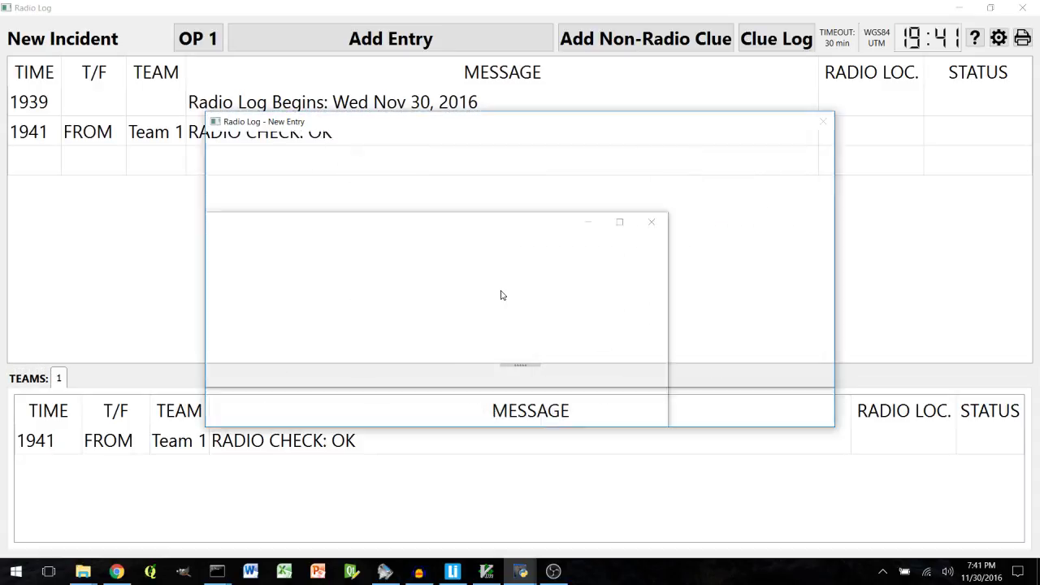
# Step: Log a RADIO CHECK: OK entry from Team 2
pyautogui.press('2')
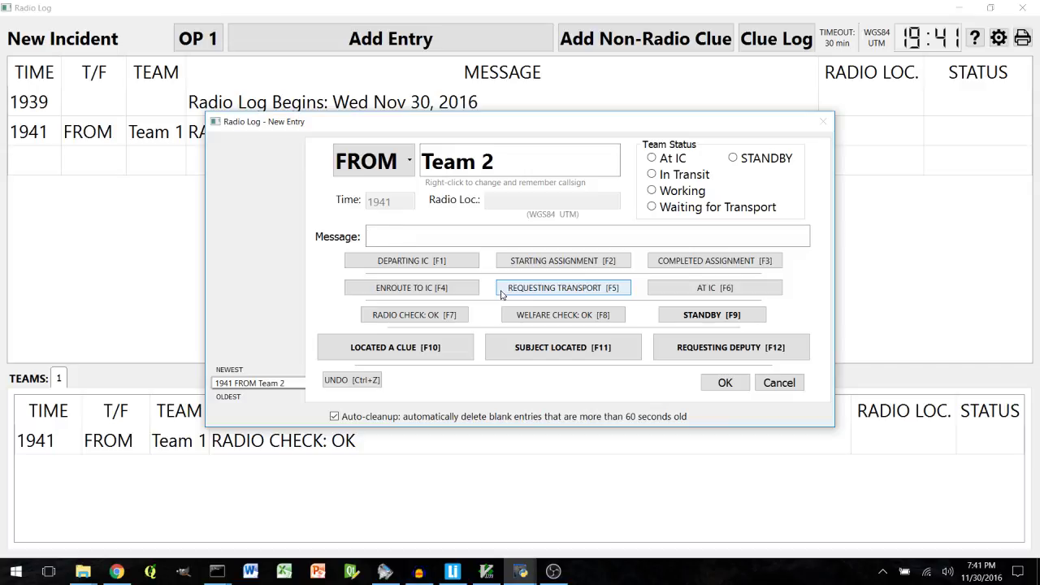
pyautogui.click(433, 316)
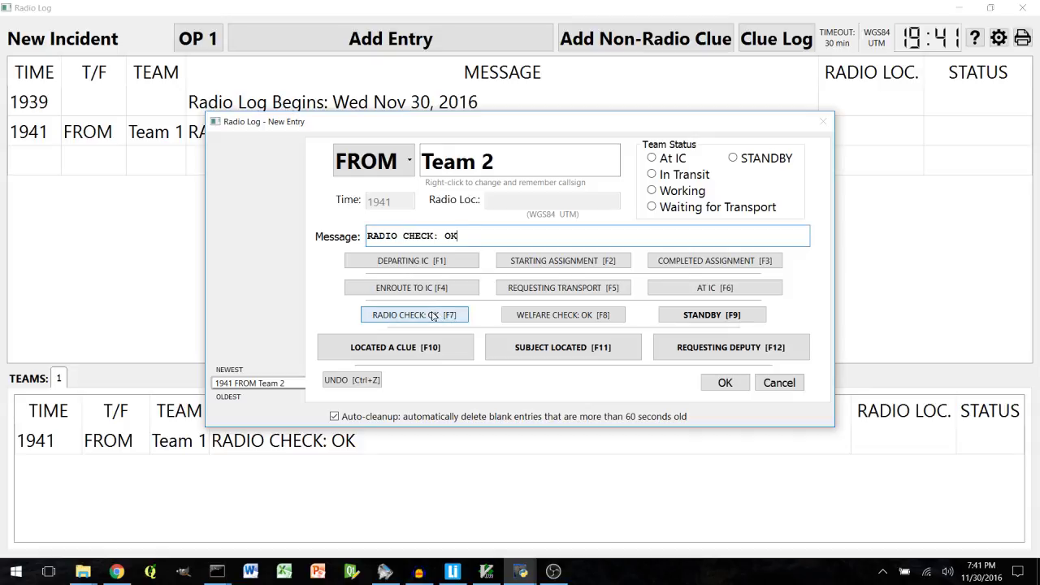
pyautogui.click(724, 383)
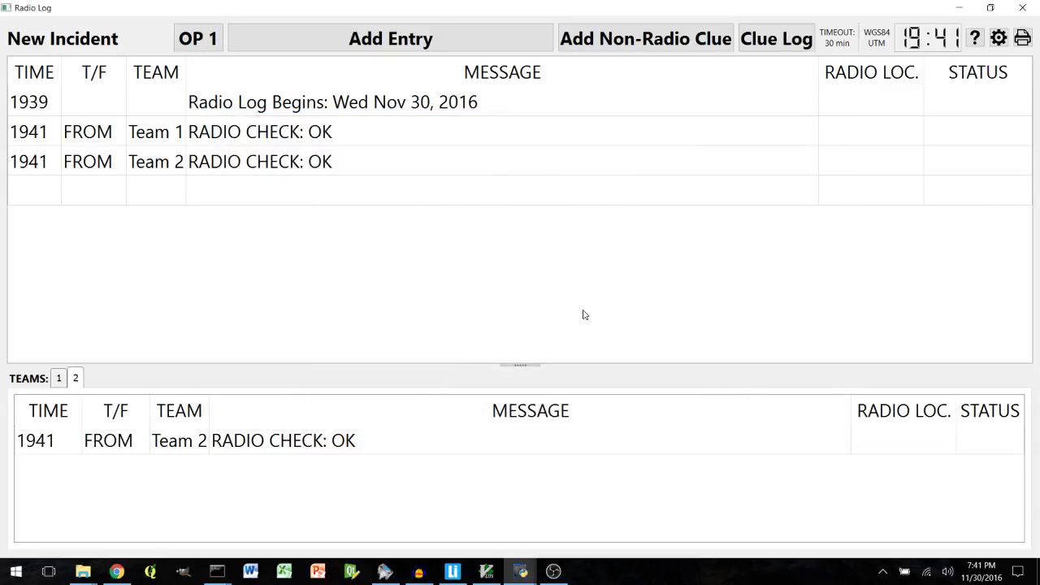
# Step: Log a RADIO CHECK: OK entry from Team 3
pyautogui.press('3')
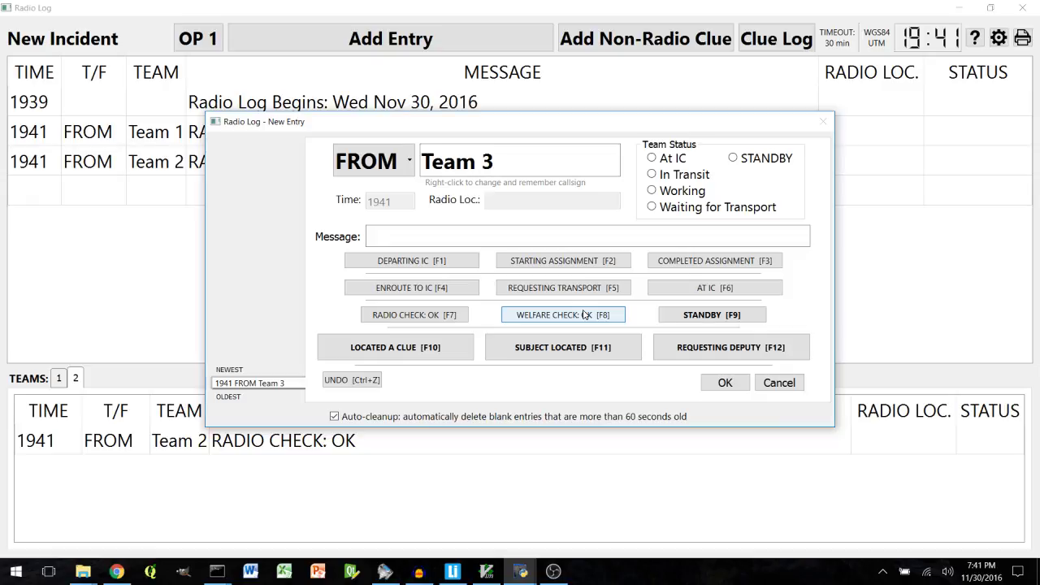
pyautogui.click(425, 316)
pyautogui.click(706, 382)
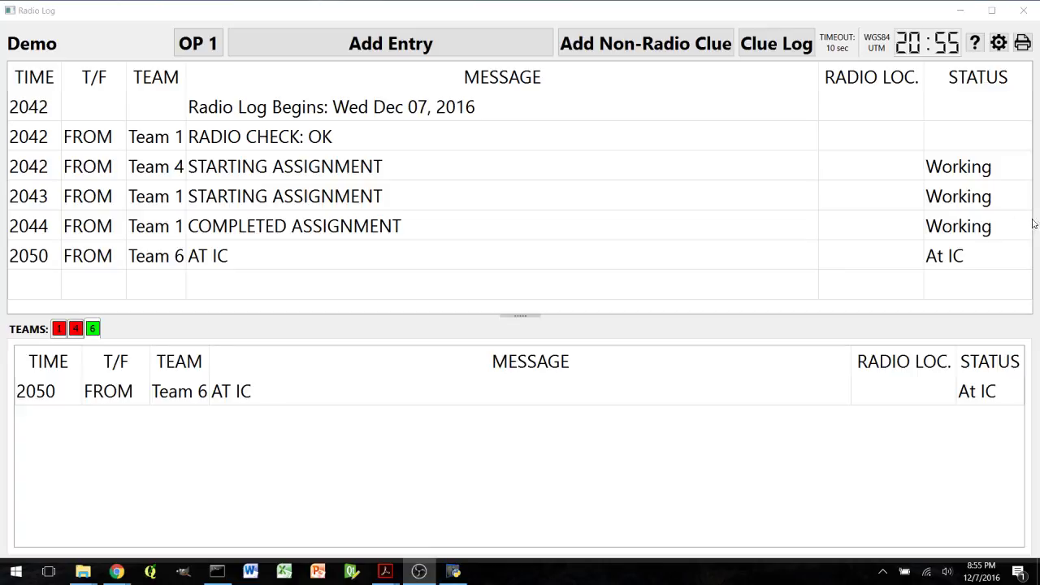
# Step: Review the timeout setting in the Demo incident's options
pyautogui.click(998, 43)
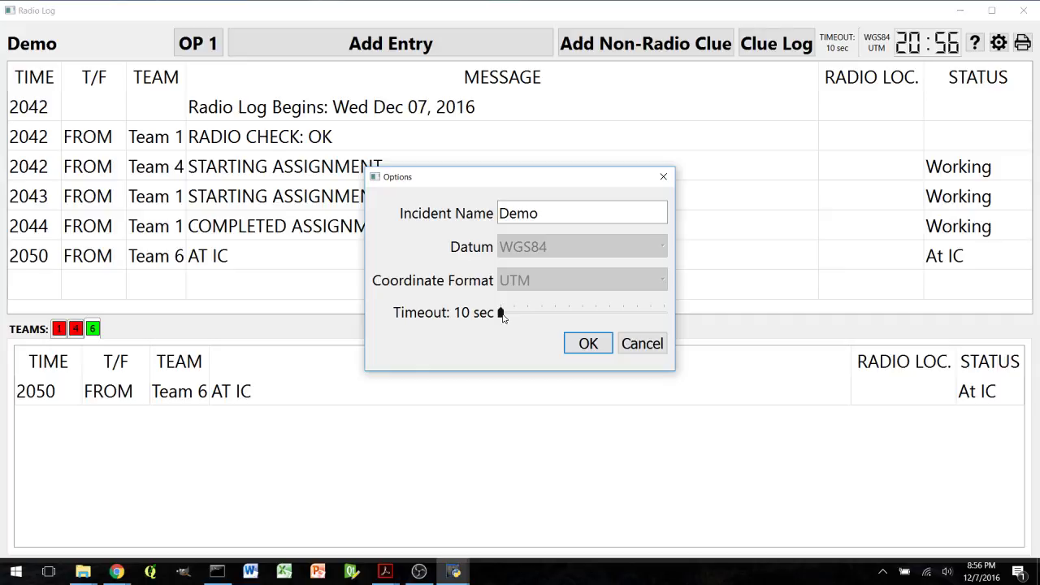
pyautogui.click(588, 344)
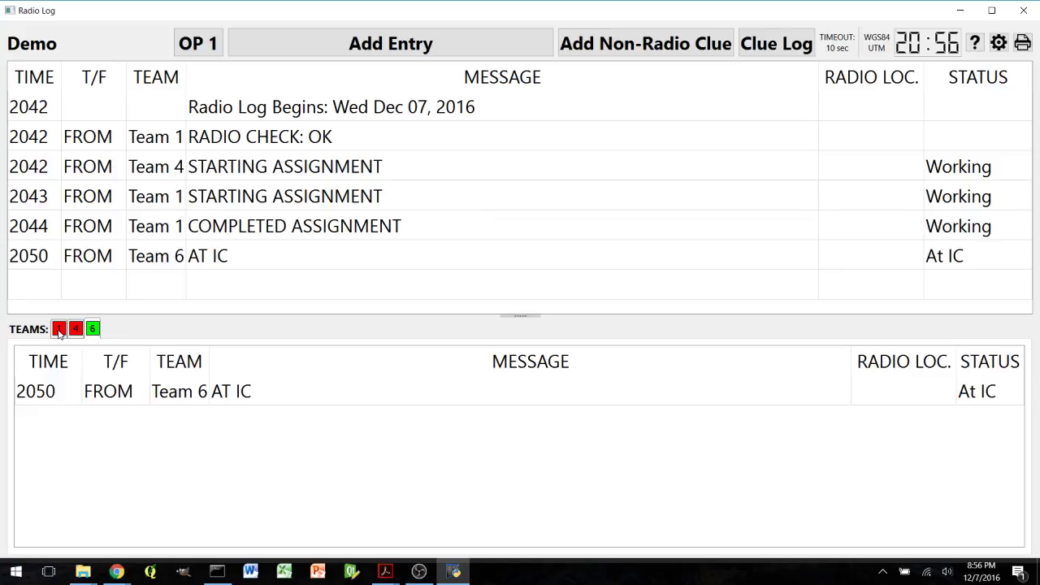
# Step: Log a WELFARE CHECK: OK entry from Team 1 and switch to Team 6's log
pyautogui.rightClick(60, 332)
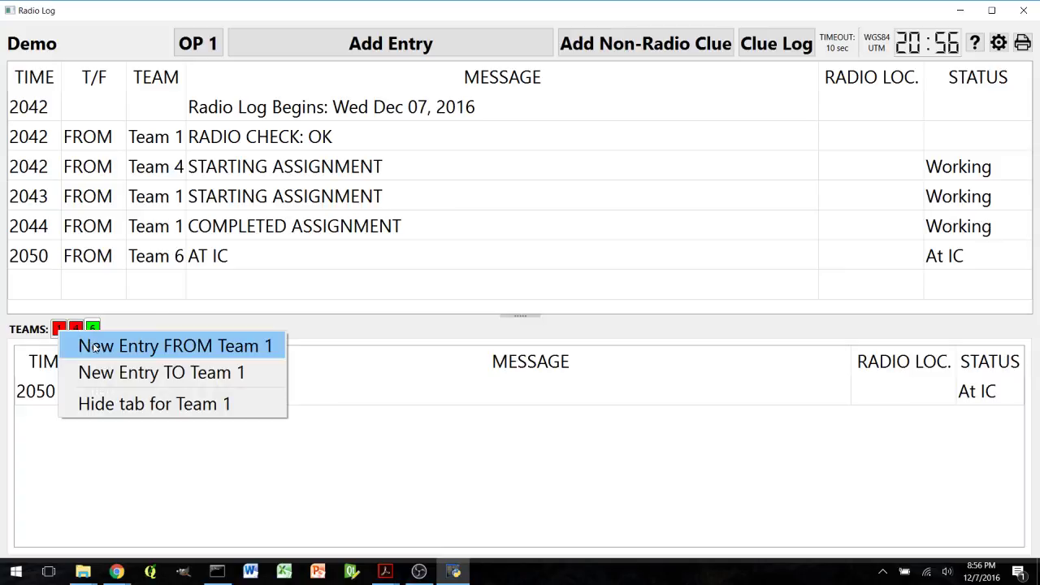
pyautogui.click(95, 347)
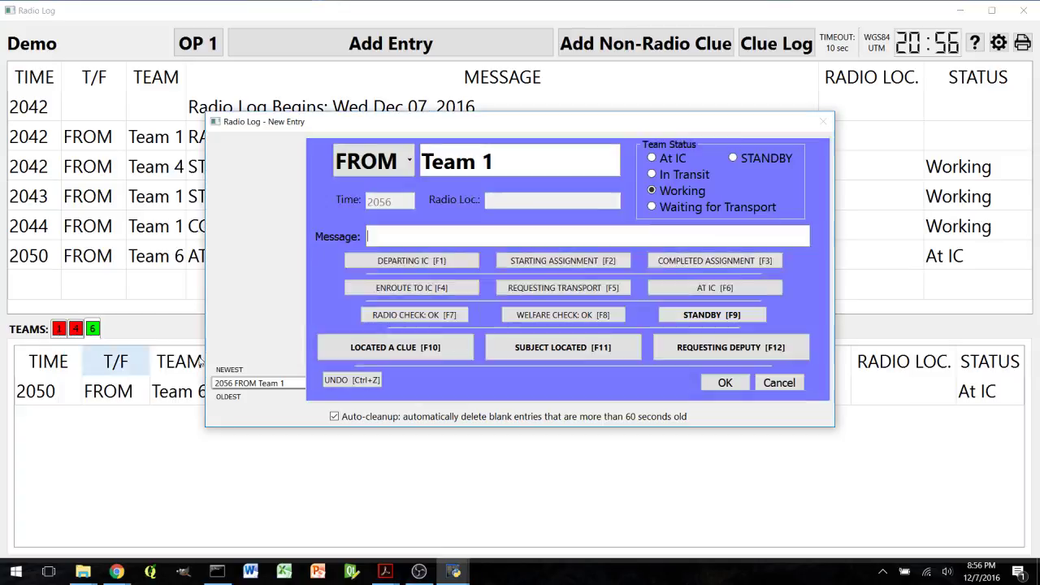
pyautogui.click(540, 314)
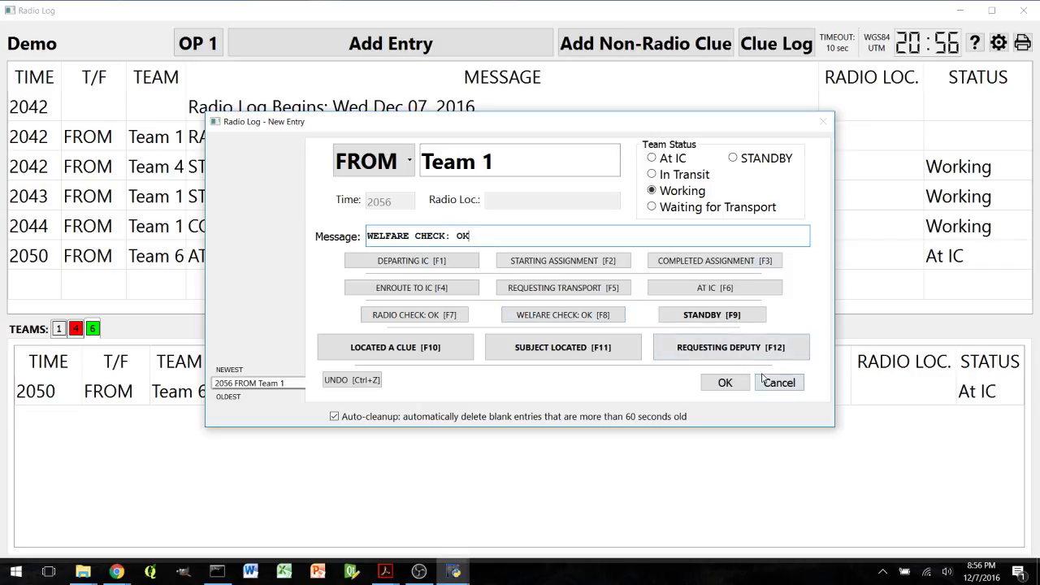
pyautogui.click(725, 382)
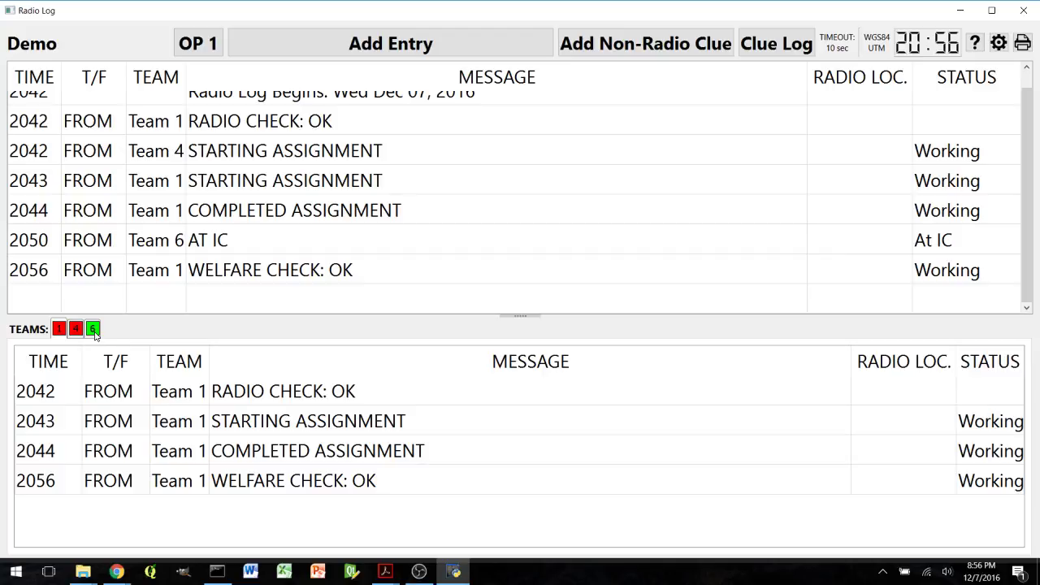
pyautogui.click(94, 331)
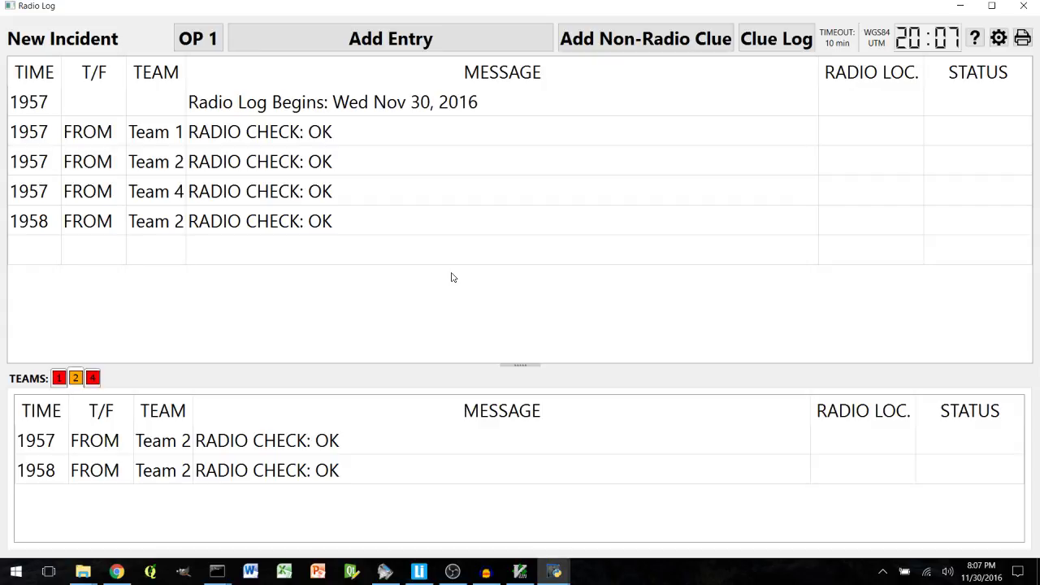
# Step: Log a WELFARE CHECK: OK entry from Team 1 in the New Incident log
pyautogui.press('1')
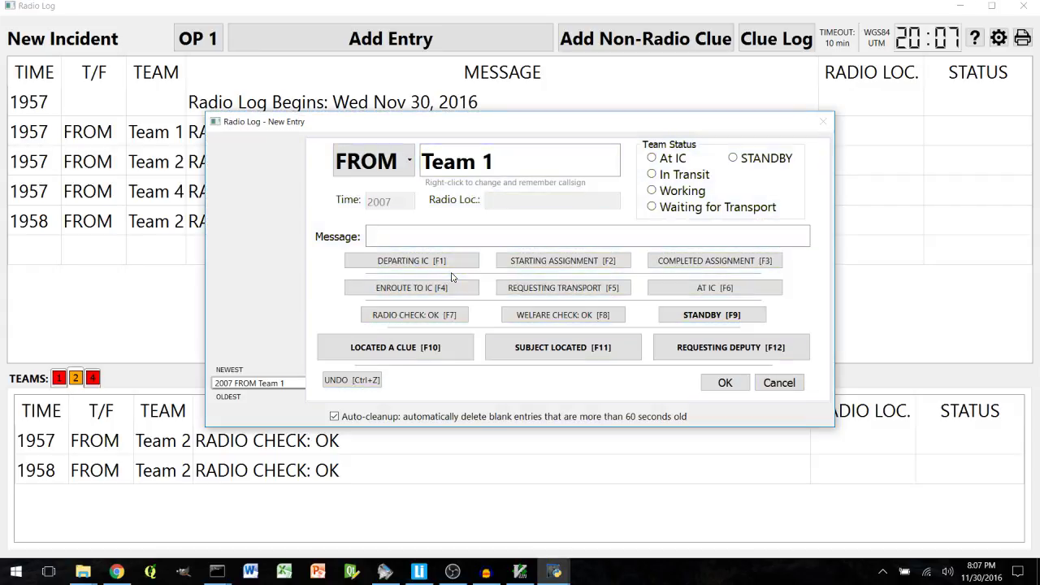
pyautogui.click(525, 313)
pyautogui.click(726, 383)
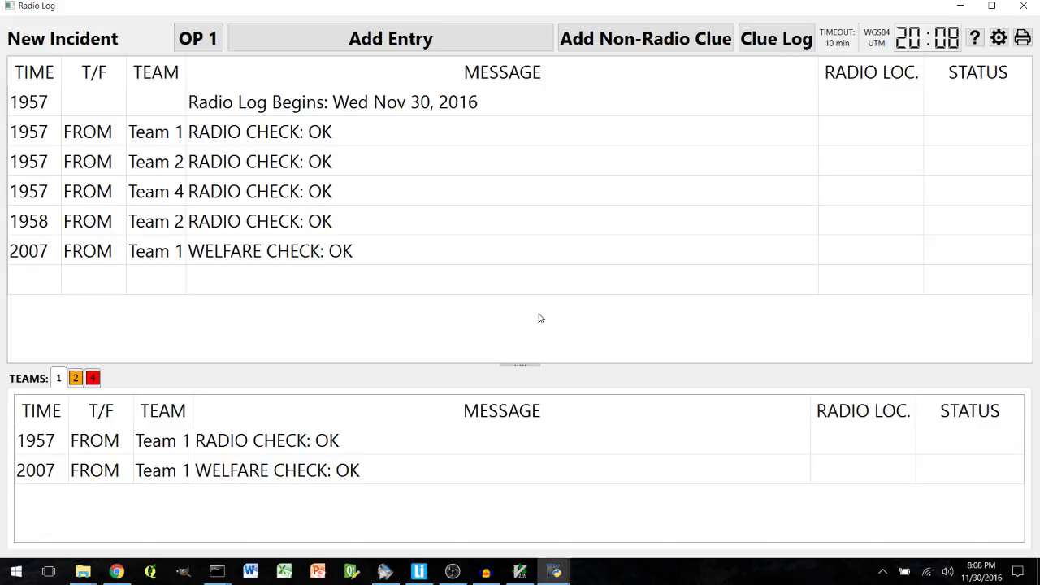
# Step: Log a WELFARE CHECK: OK entry from Team 4
pyautogui.press('4')
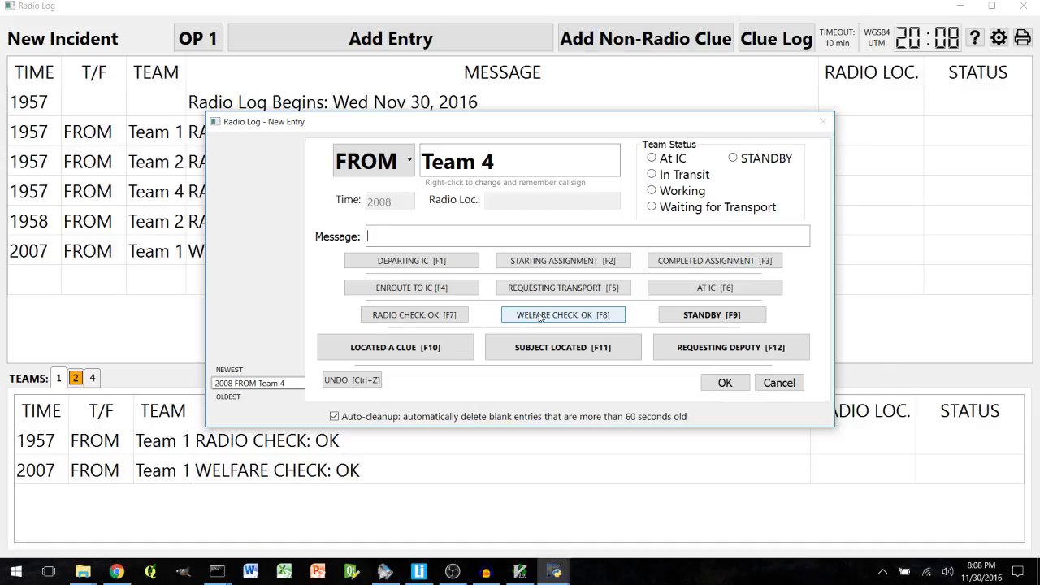
pyautogui.click(541, 316)
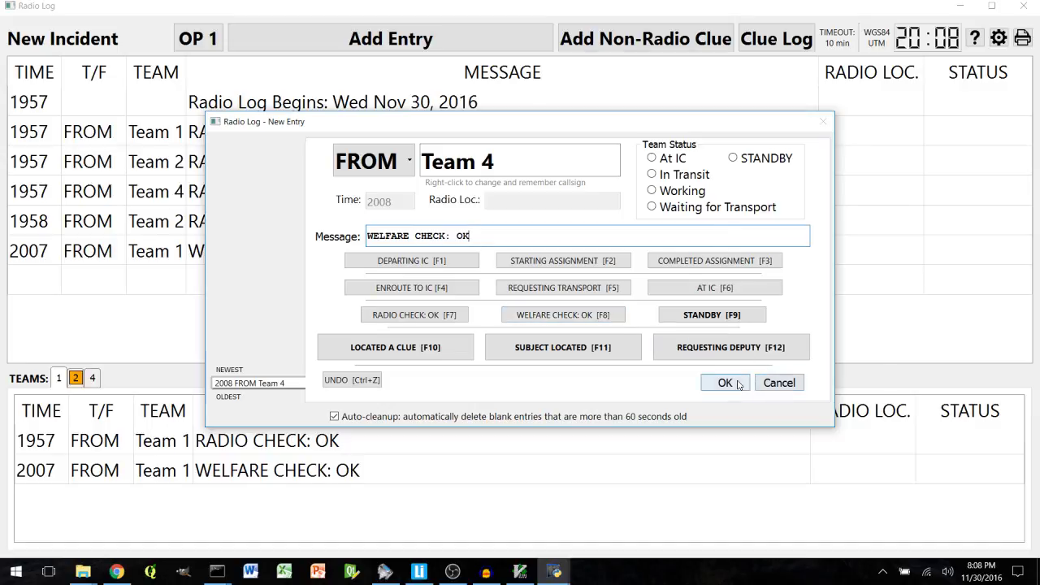
pyautogui.click(725, 383)
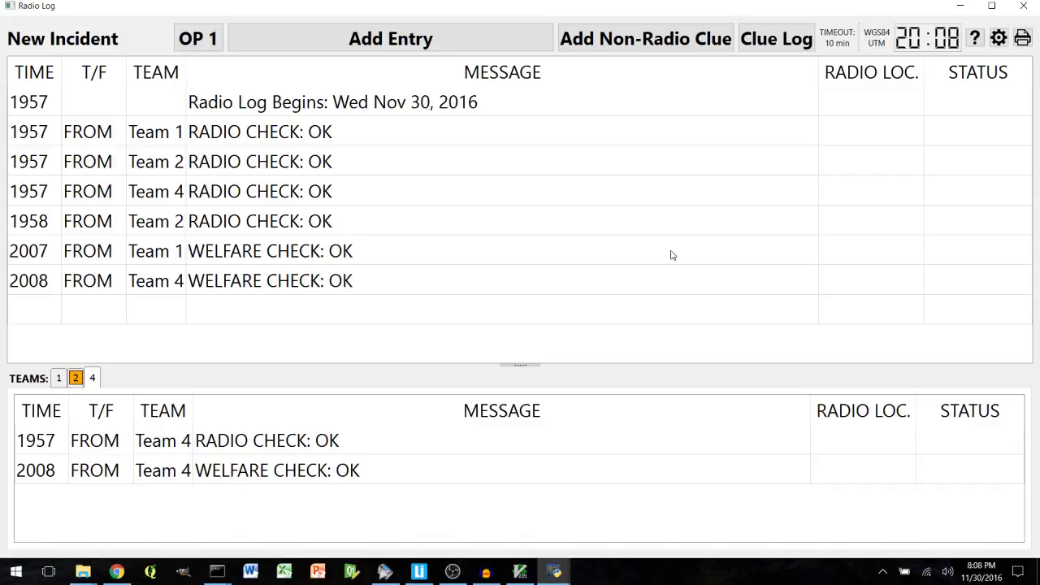
# Step: Log a WELFARE CHECK: OK entry from Team 2
pyautogui.press('2')
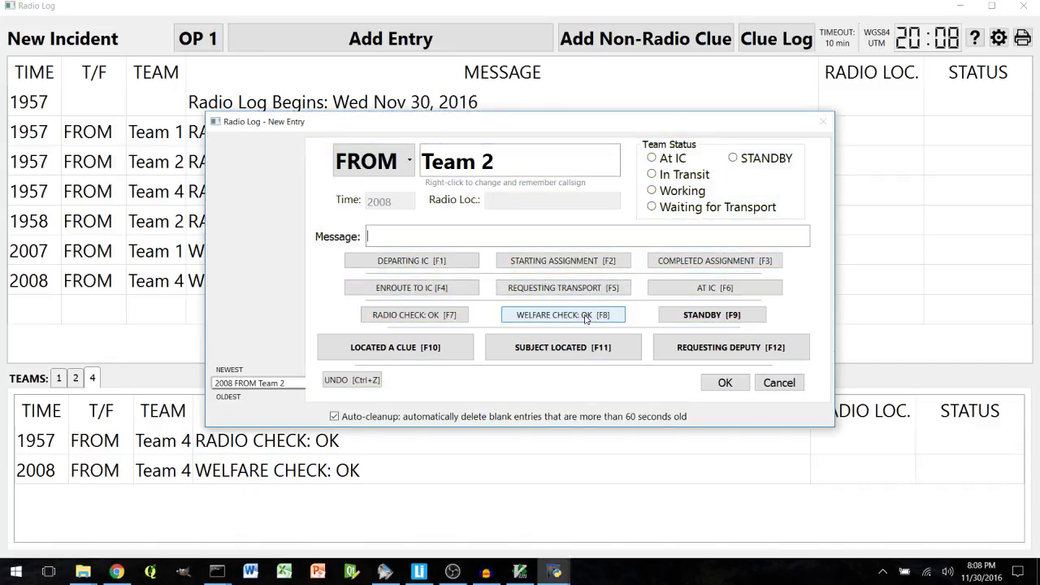
pyautogui.click(585, 317)
pyautogui.click(720, 383)
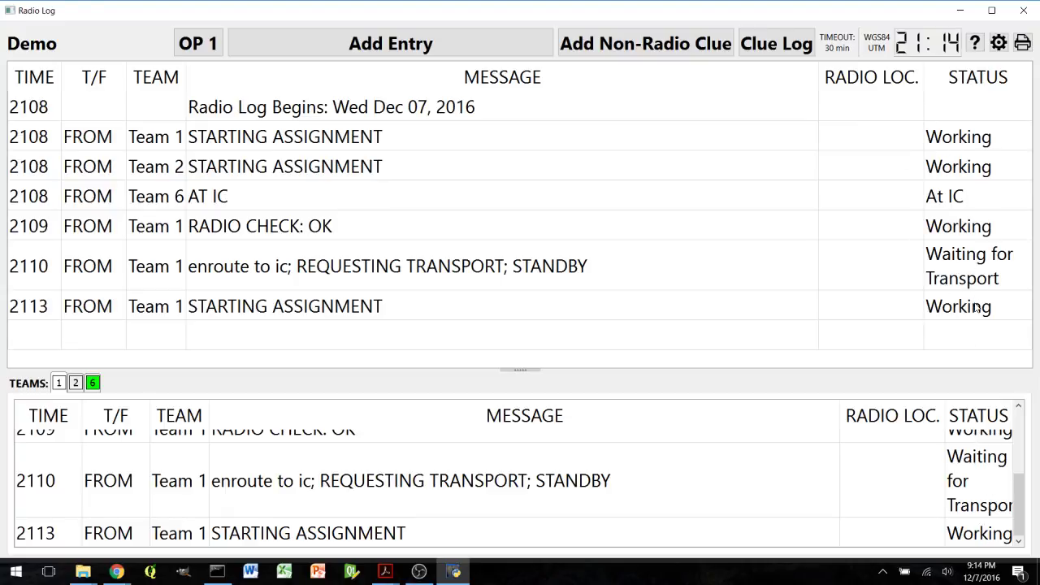
# Step: Start a new entry from Team 1 in the Demo incident and try the team statuses, ending on At IC
pyautogui.doubleClick(689, 278)
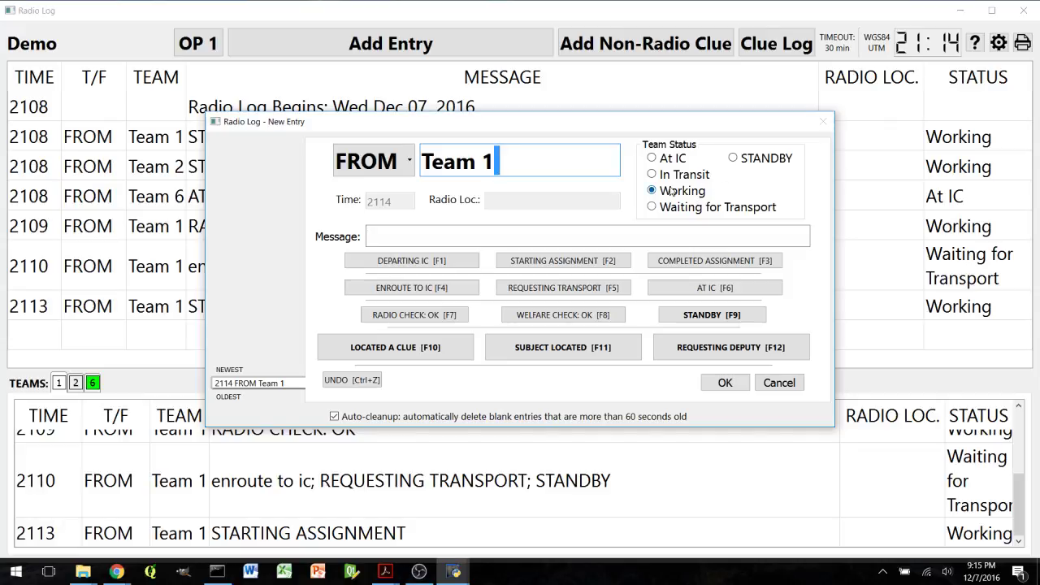
pyautogui.click(652, 160)
pyautogui.click(653, 175)
pyautogui.click(653, 191)
pyautogui.click(652, 207)
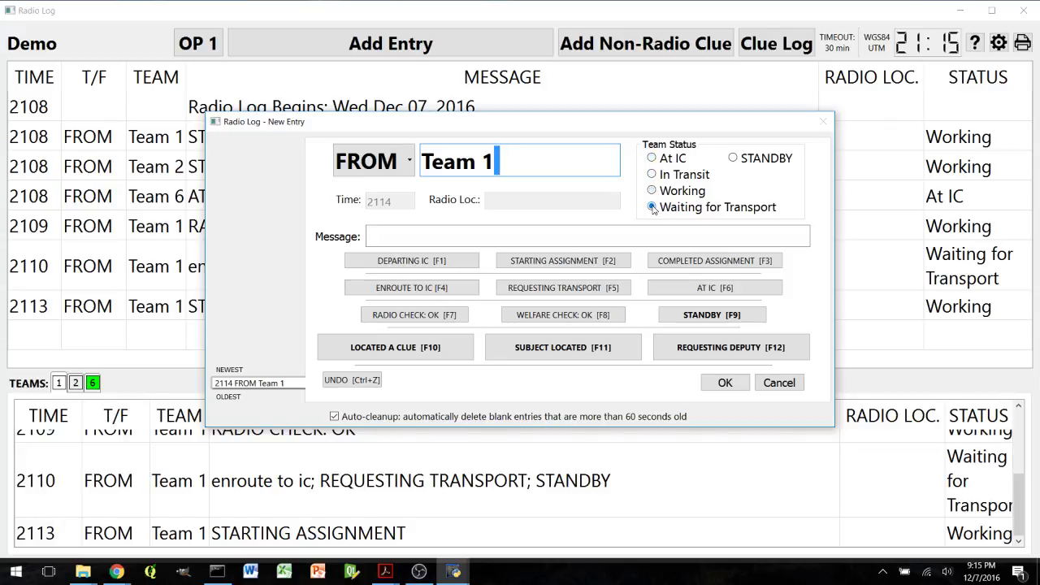
pyautogui.click(652, 159)
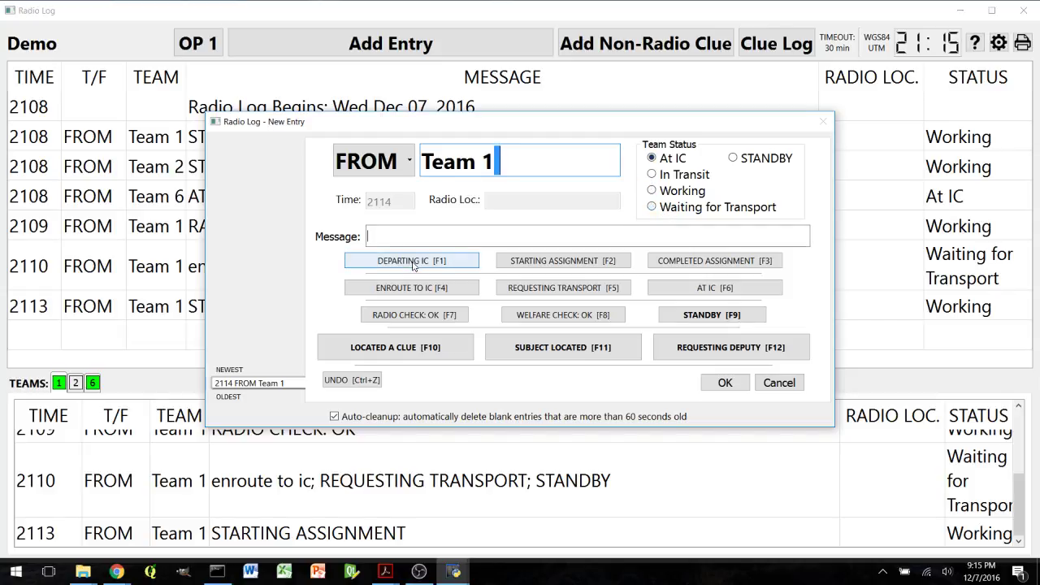
# Step: Fill the Team 1 entry with the DEPARTING IC and STARTING ASSIGNMENT messages and log it
pyautogui.click(406, 236)
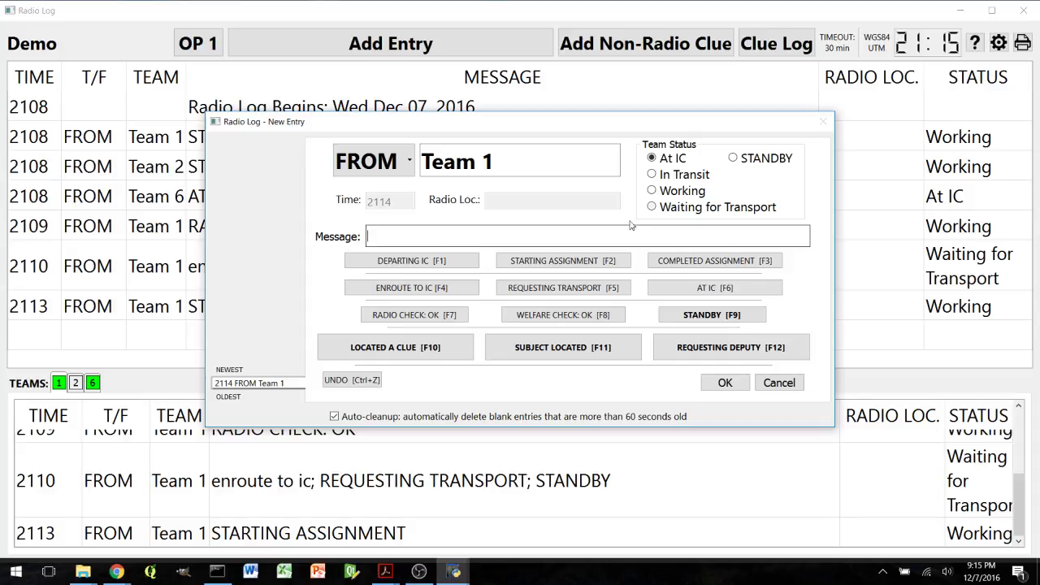
pyautogui.click(433, 264)
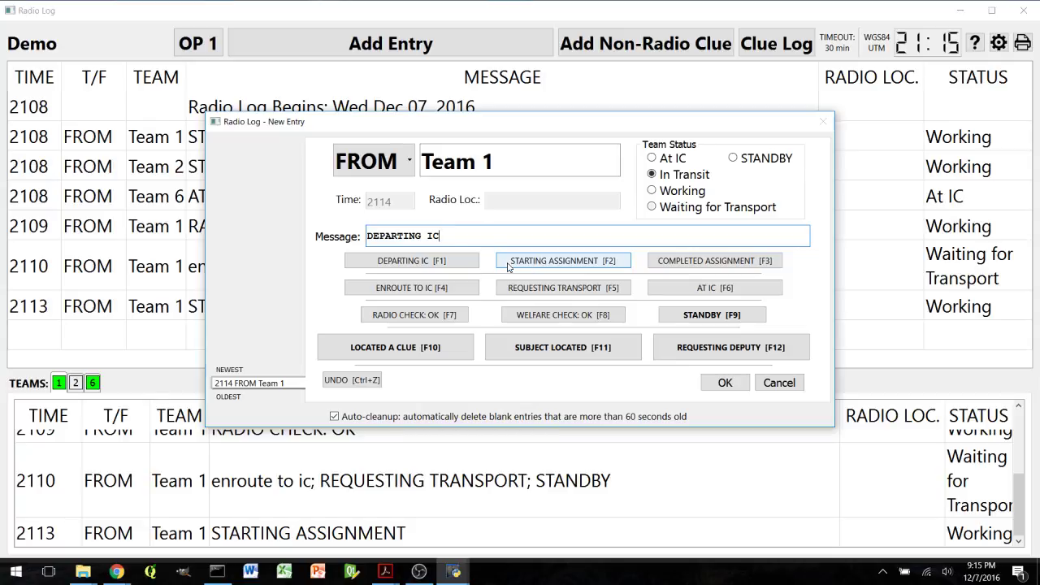
pyautogui.click(535, 266)
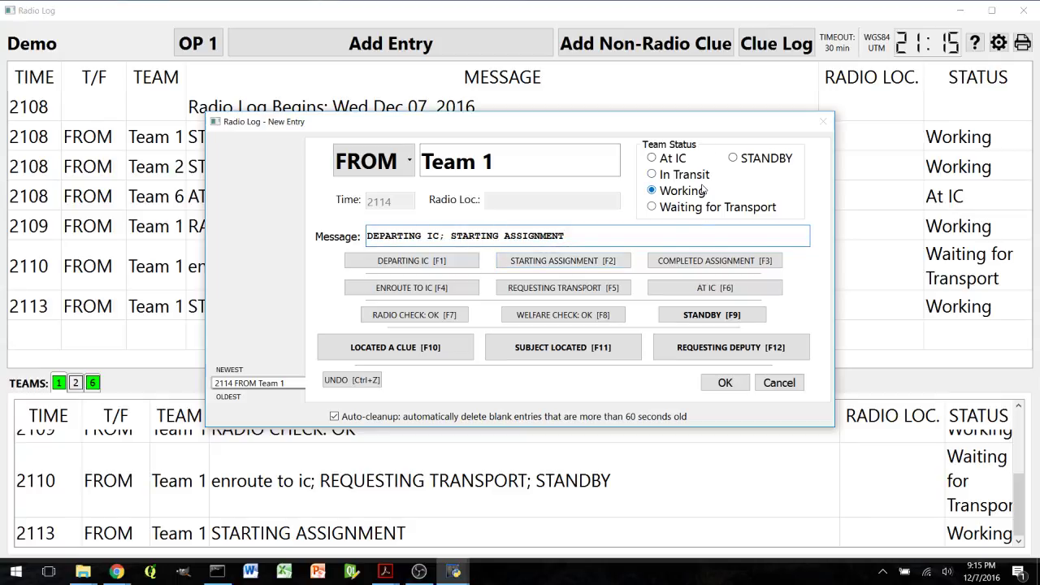
pyautogui.click(725, 383)
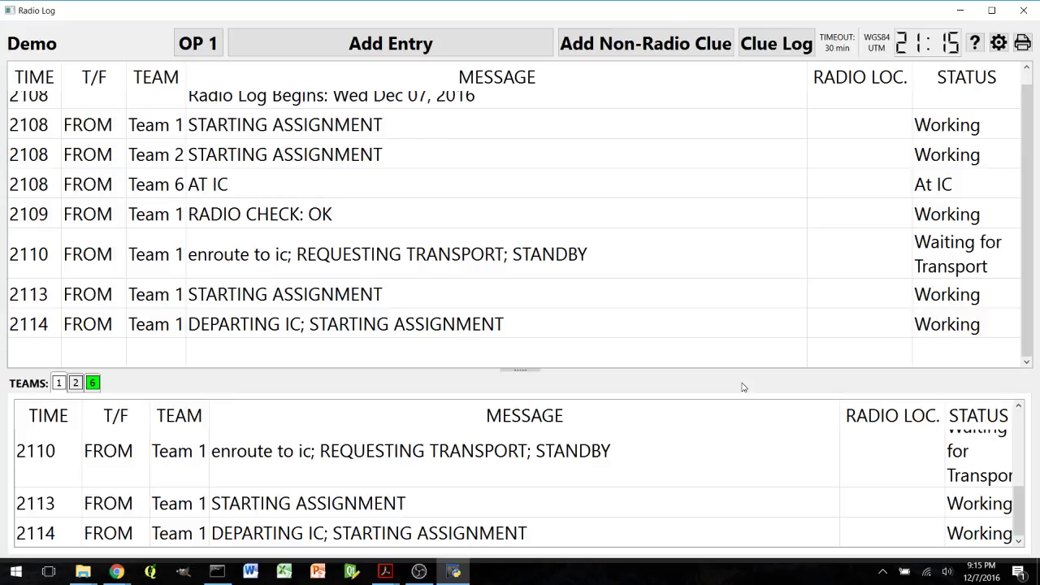
# Step: Review the team status color codes and hotkeys in the help window
pyautogui.press('F1')
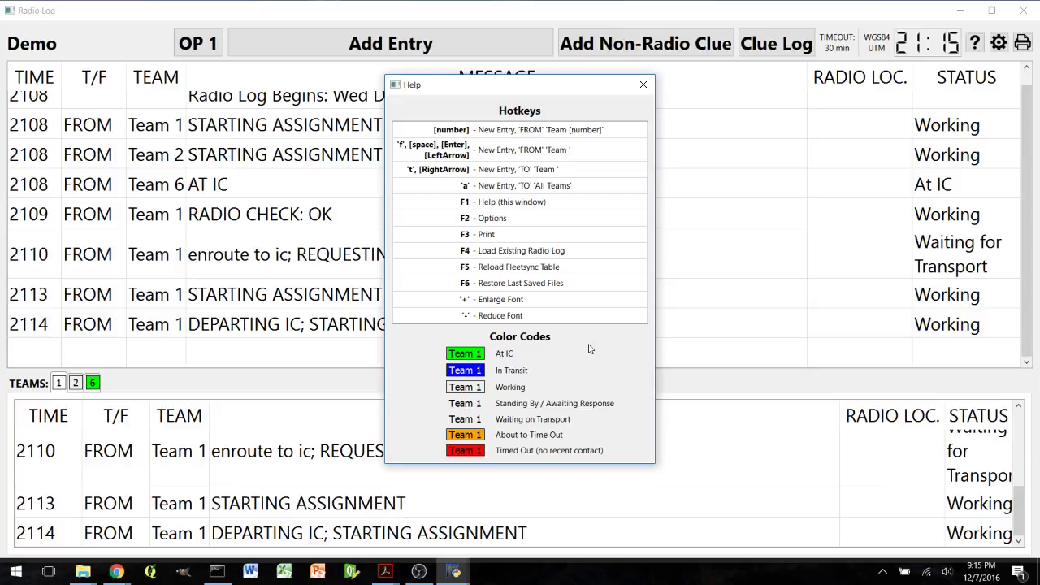
pyautogui.click(643, 85)
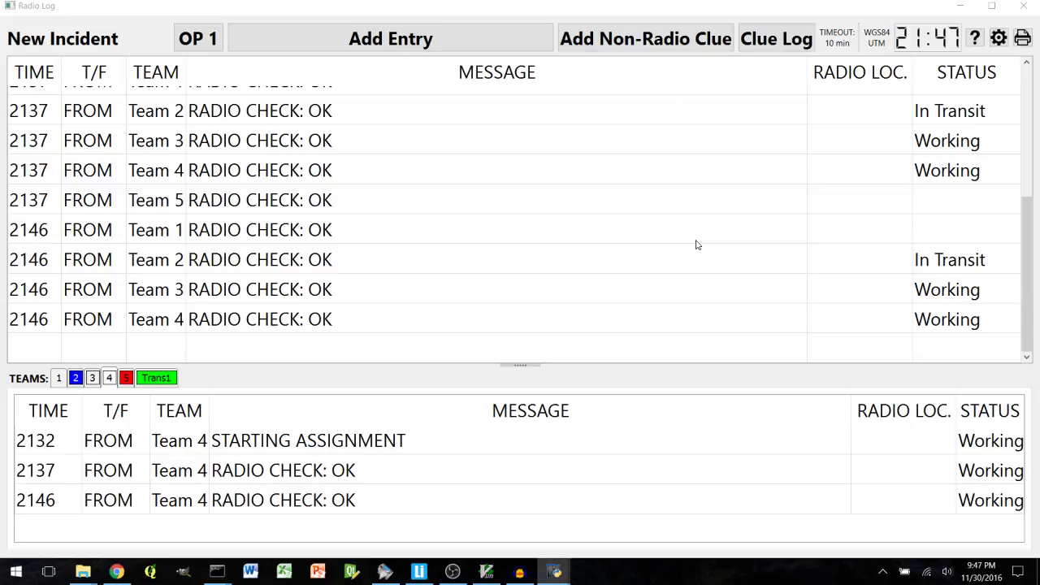
# Step: Log a DEPARTING IC entry from Team 1 in the New Incident log
pyautogui.press('1')
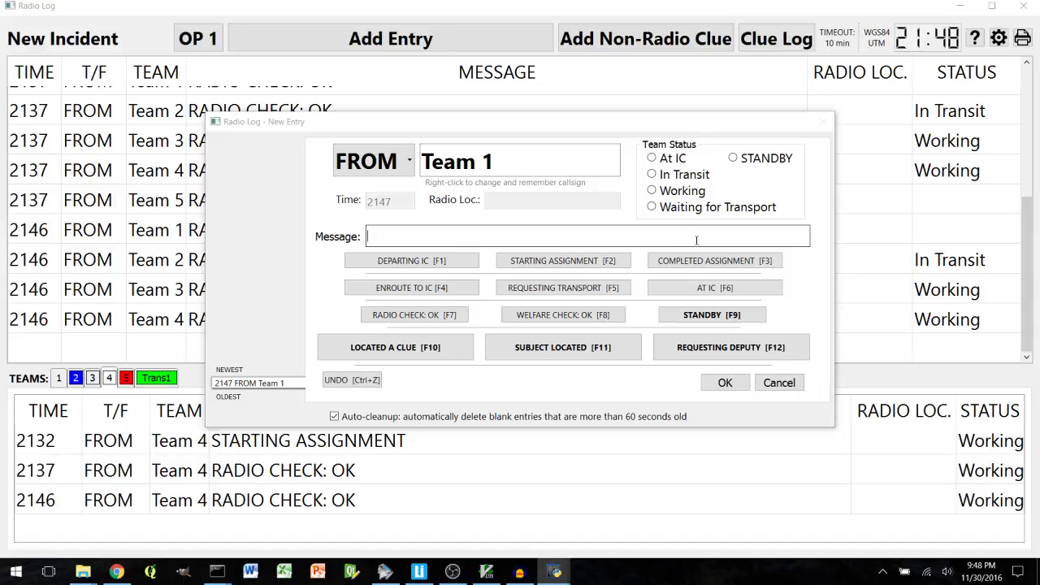
pyautogui.click(439, 266)
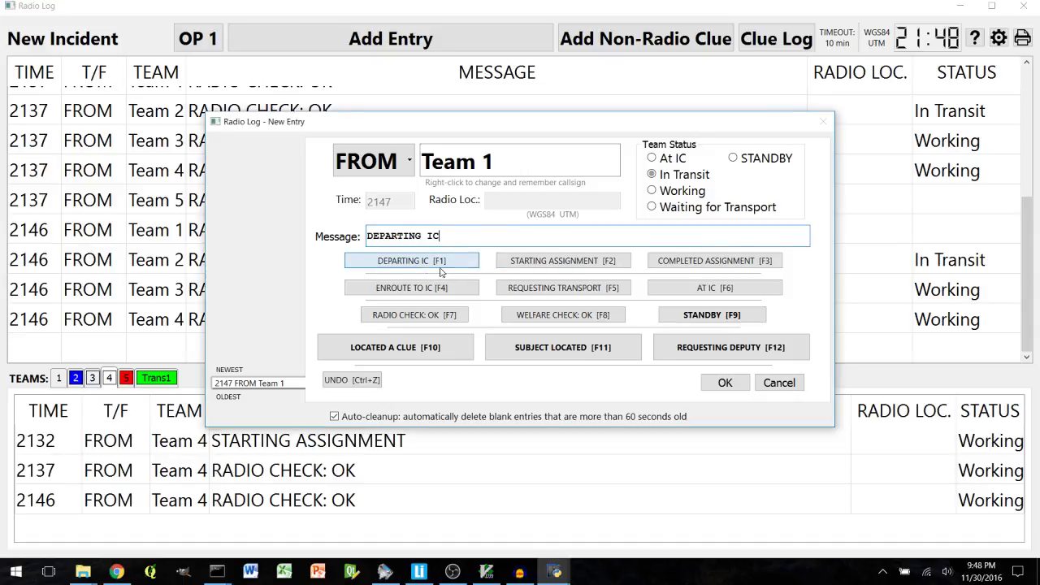
pyautogui.click(725, 383)
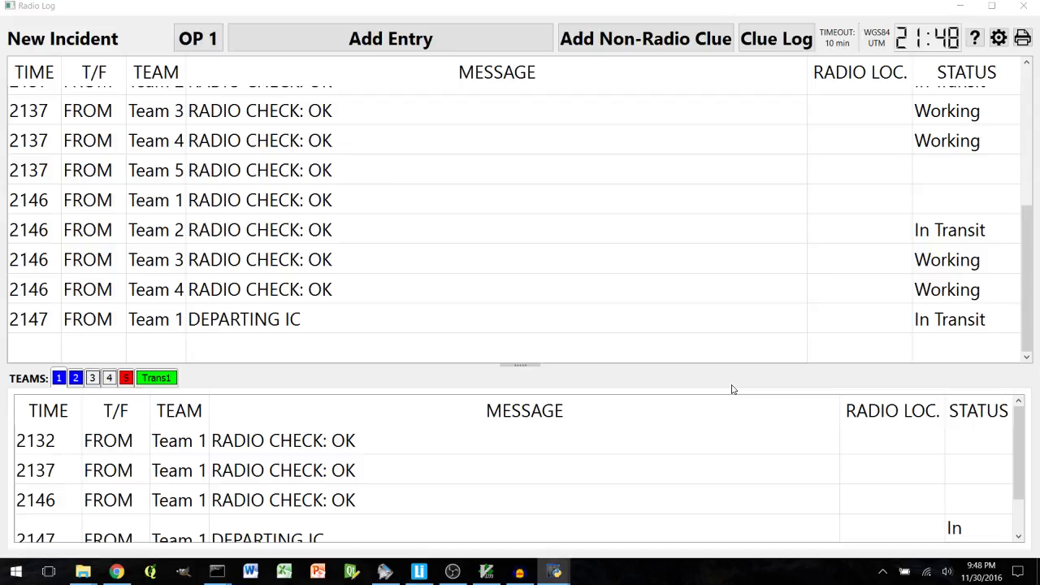
# Step: Log a STANDBY entry from Team 2
pyautogui.press('2')
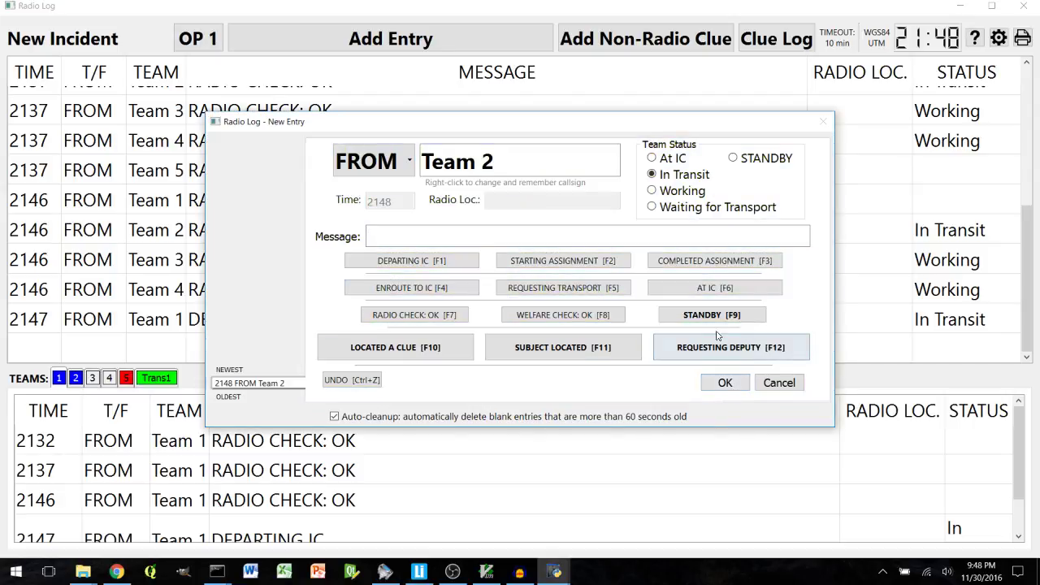
pyautogui.click(713, 315)
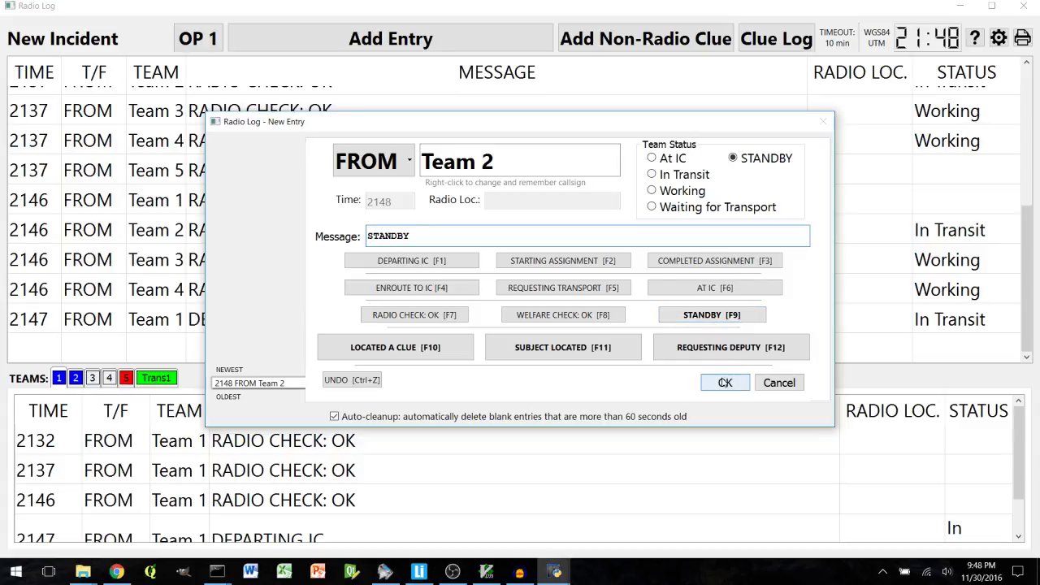
pyautogui.click(724, 382)
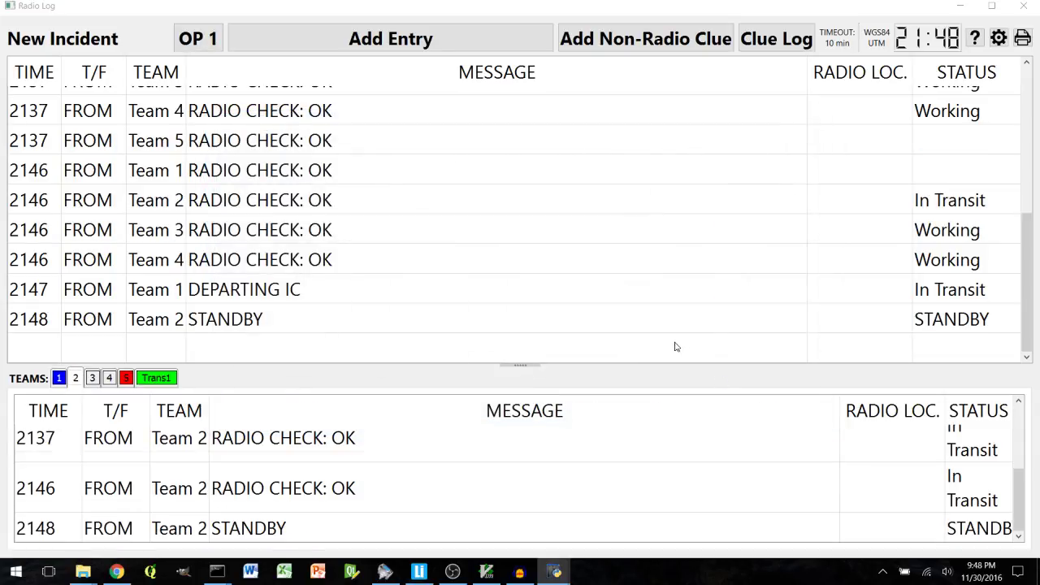
# Step: Log a WELFARE CHECK: OK entry from Team 5
pyautogui.press('5')
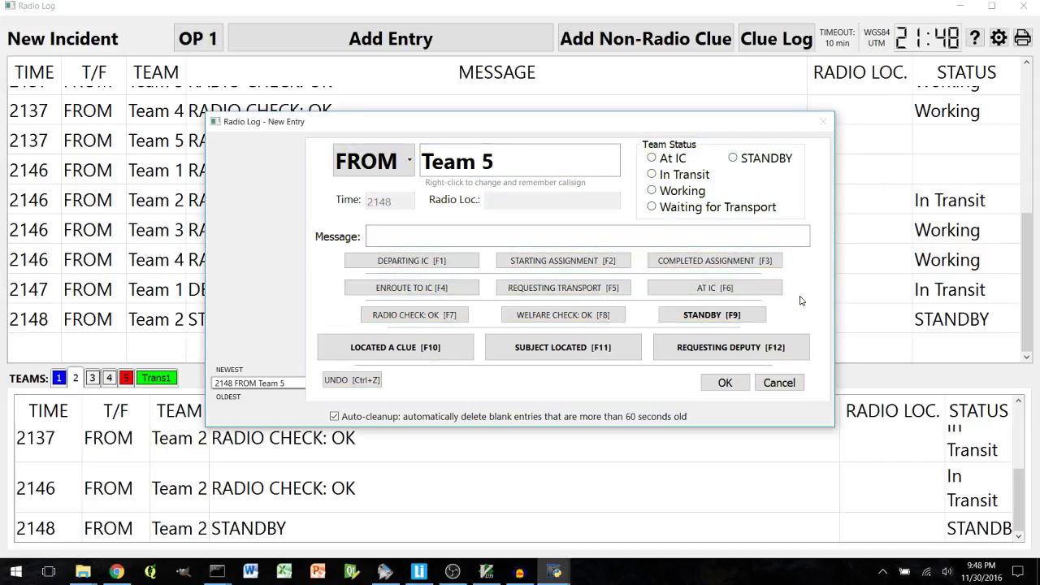
pyautogui.click(599, 315)
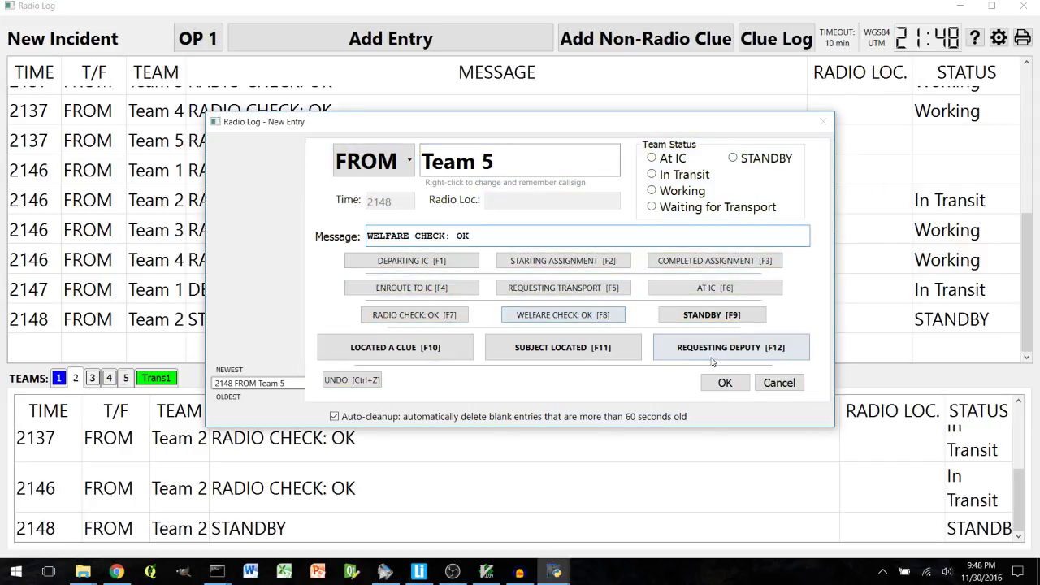
pyautogui.click(725, 383)
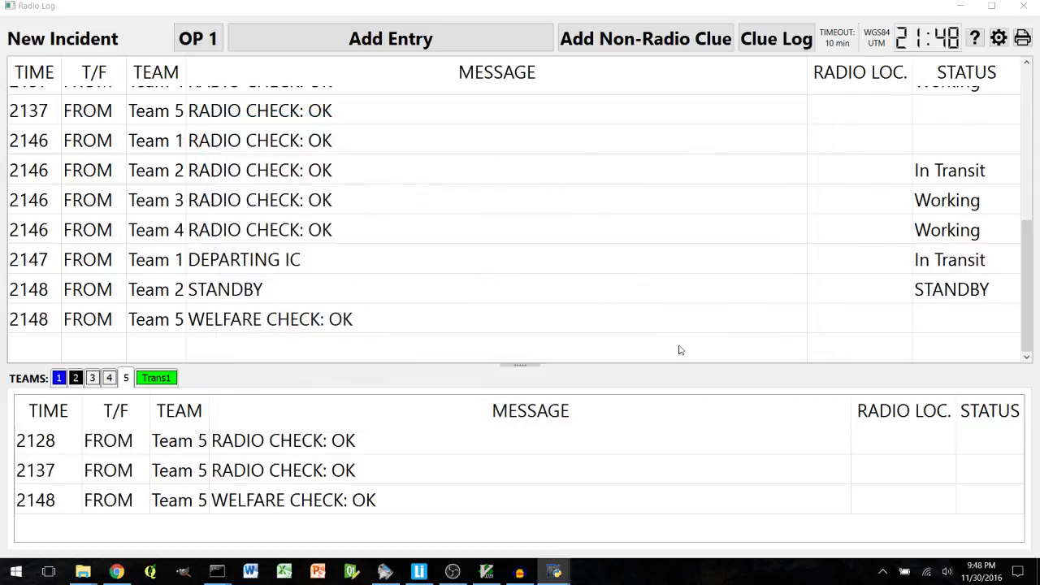
# Step: Log a STARTING ASSIGNMENT entry from Team 2, started from its STANDBY row in the log
pyautogui.doubleClick(643, 299)
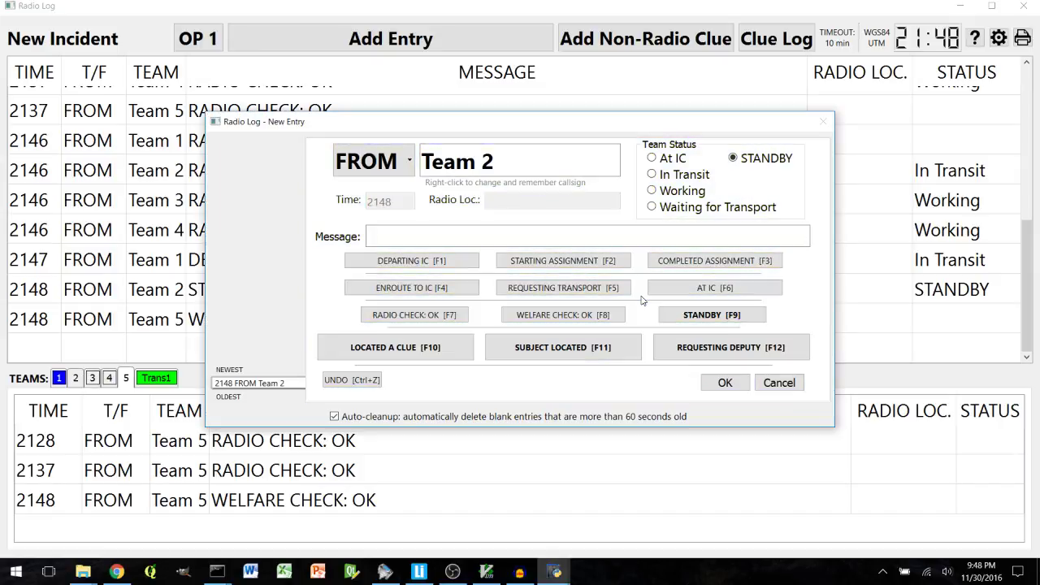
pyautogui.click(611, 269)
pyautogui.click(724, 382)
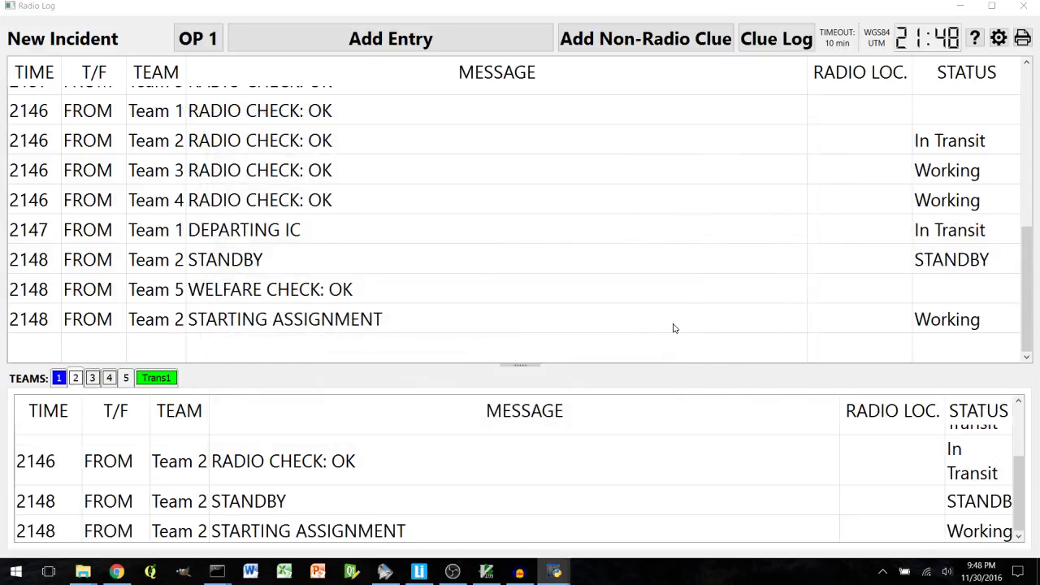
# Step: Log an entry from Team 3 reading "COMPLETED ASSIGNMENT; ENROUTE TO IC on foot"
pyautogui.press('3')
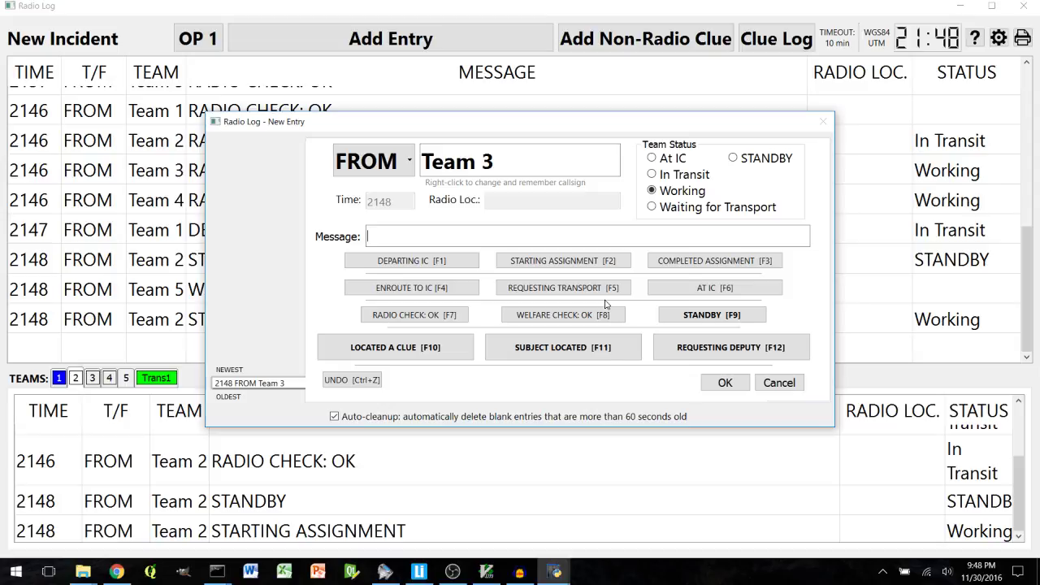
pyautogui.click(673, 265)
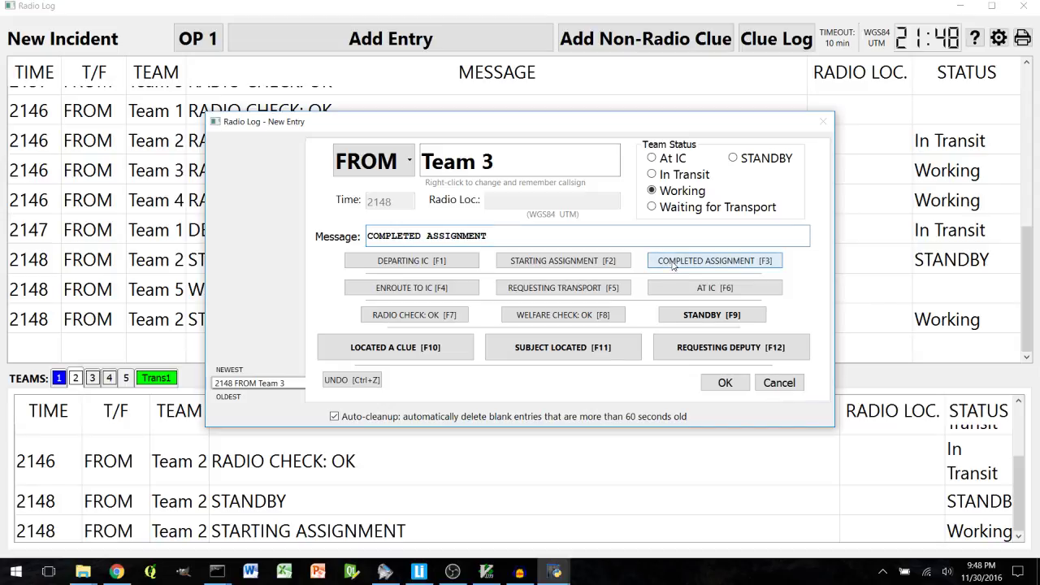
pyautogui.click(442, 291)
pyautogui.write('on foot')
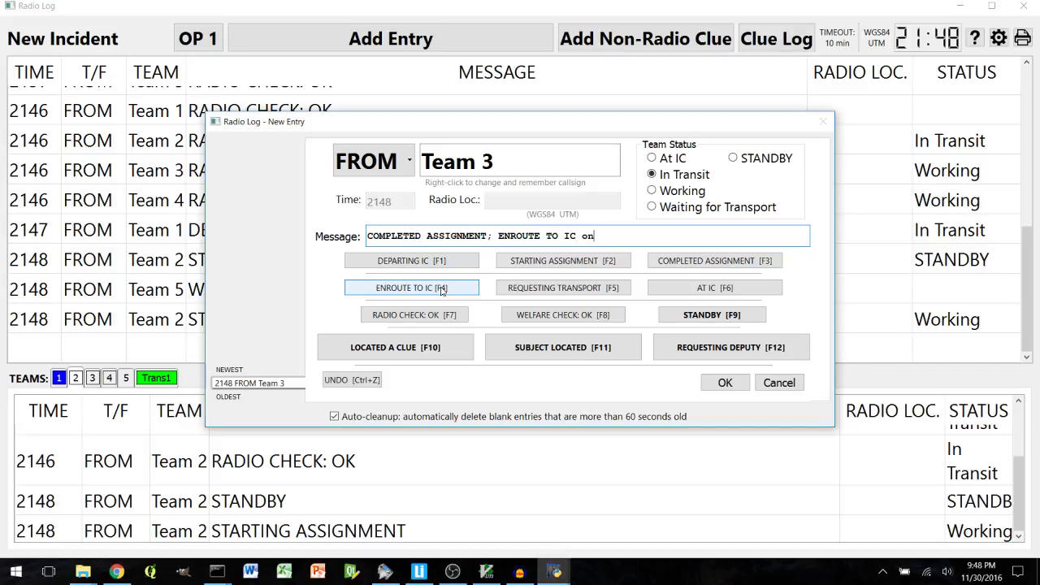
pyautogui.click(712, 388)
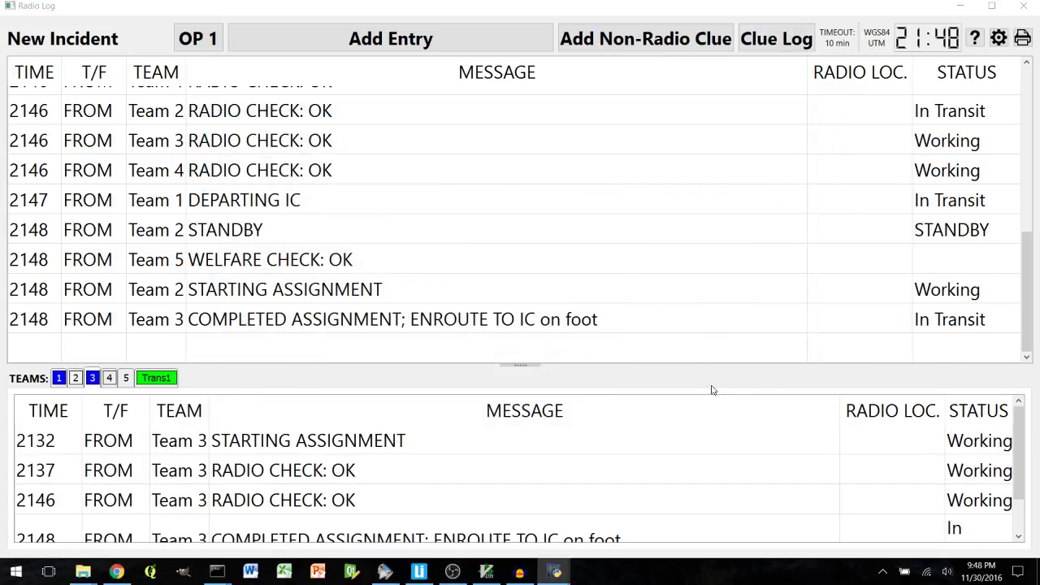
# Step: Log an entry from Team 4 reading "COMPLETED ASSIGNMENT; REQUESTING TRANSPORT eta 5"
pyautogui.press('4')
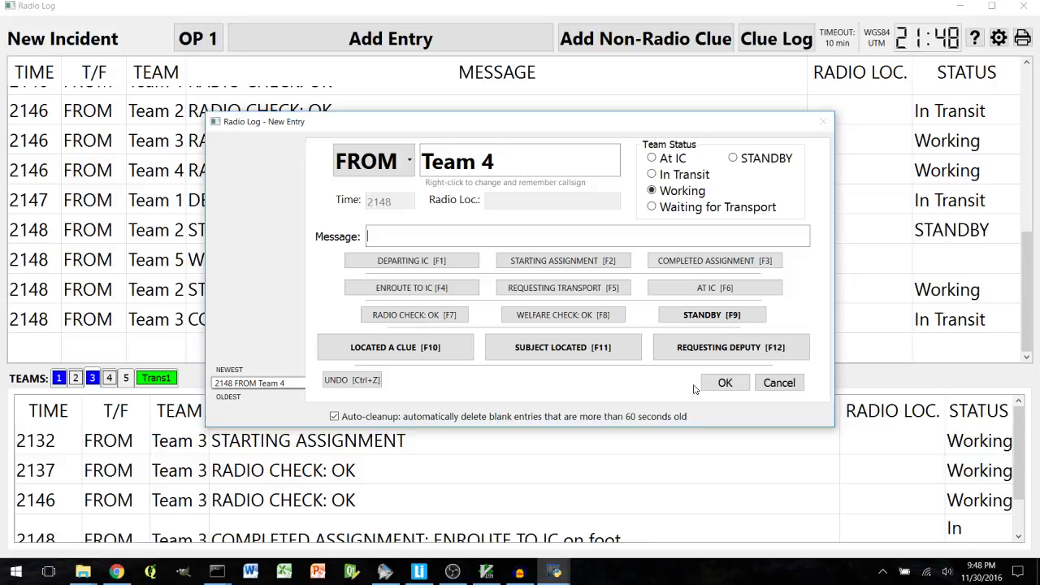
pyautogui.click(675, 263)
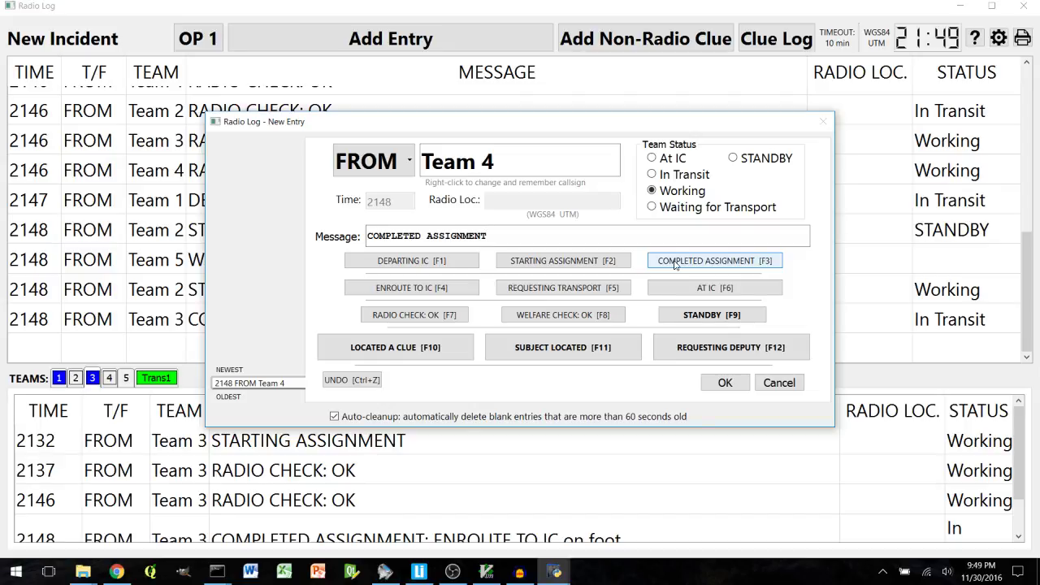
pyautogui.click(560, 290)
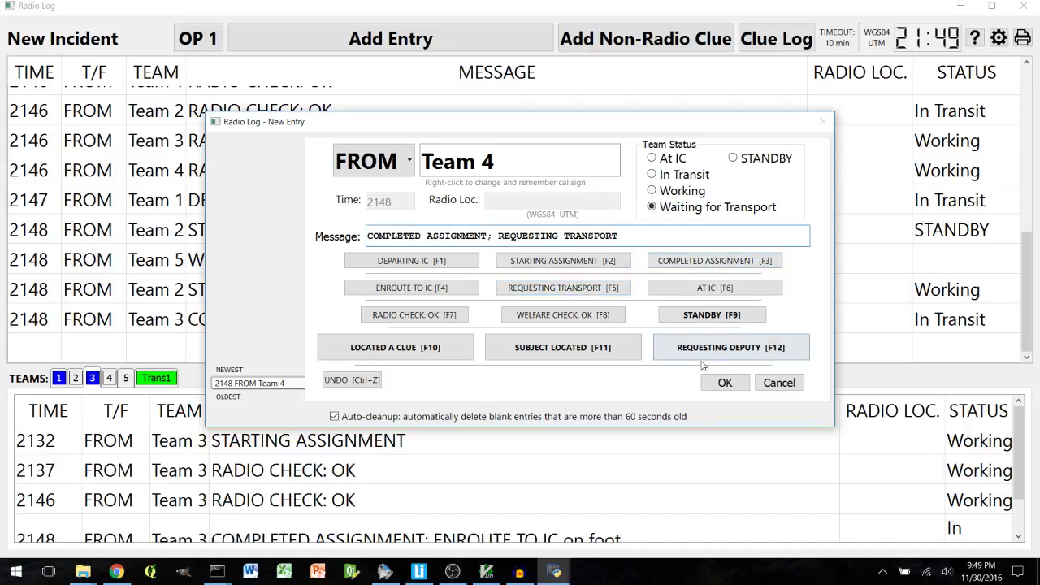
pyautogui.write('eta 5')
pyautogui.click(734, 381)
# Step: Log an entry from Trans 1 reading "DEPARTING IC for team 4"
pyautogui.press('t')
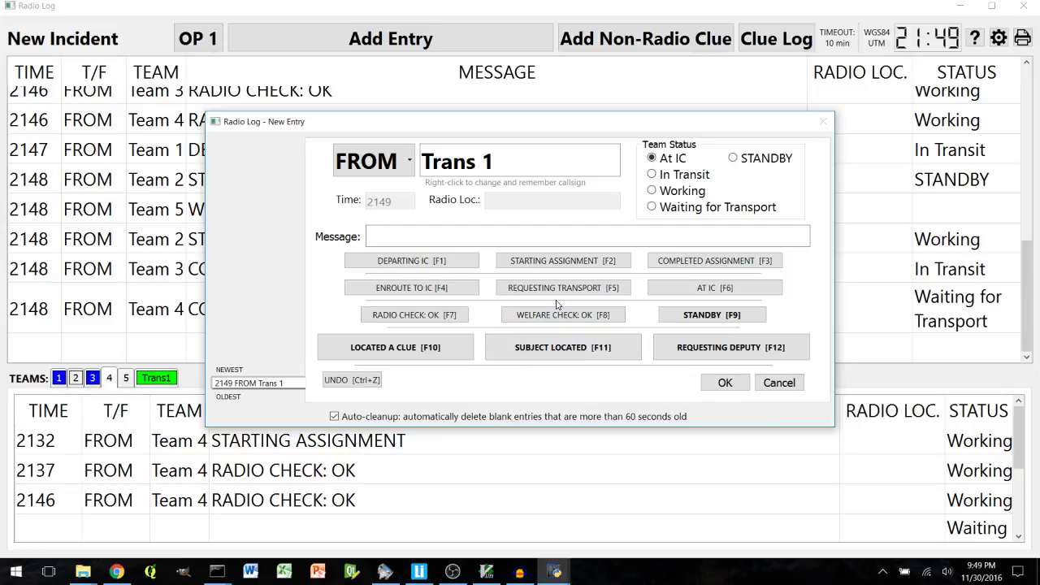
pyautogui.click(462, 270)
pyautogui.write('for team 4')
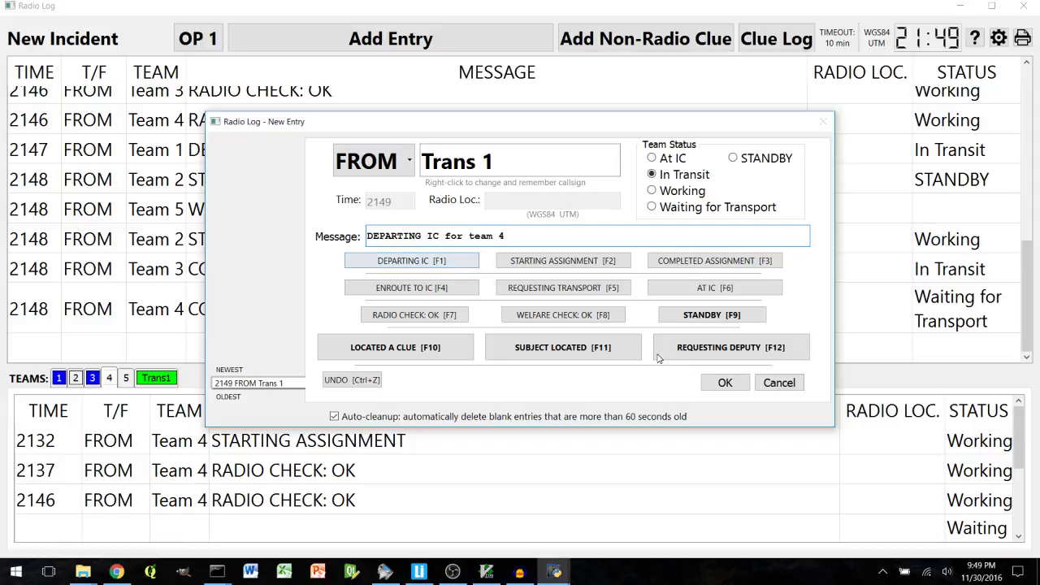
pyautogui.click(726, 382)
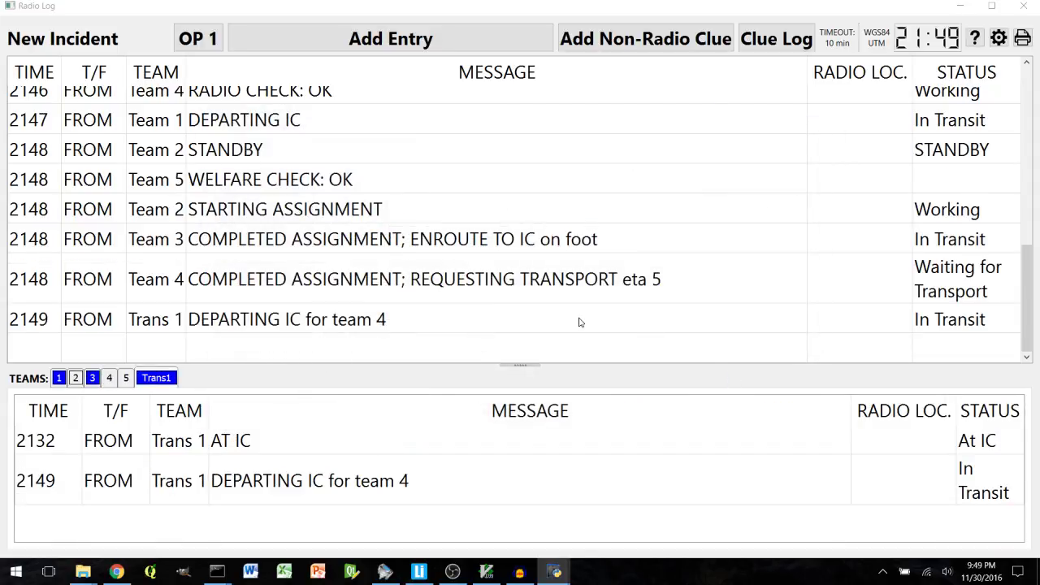
# Step: Log a STARTING ASSIGNMENT entry from Team 1
pyautogui.press('1')
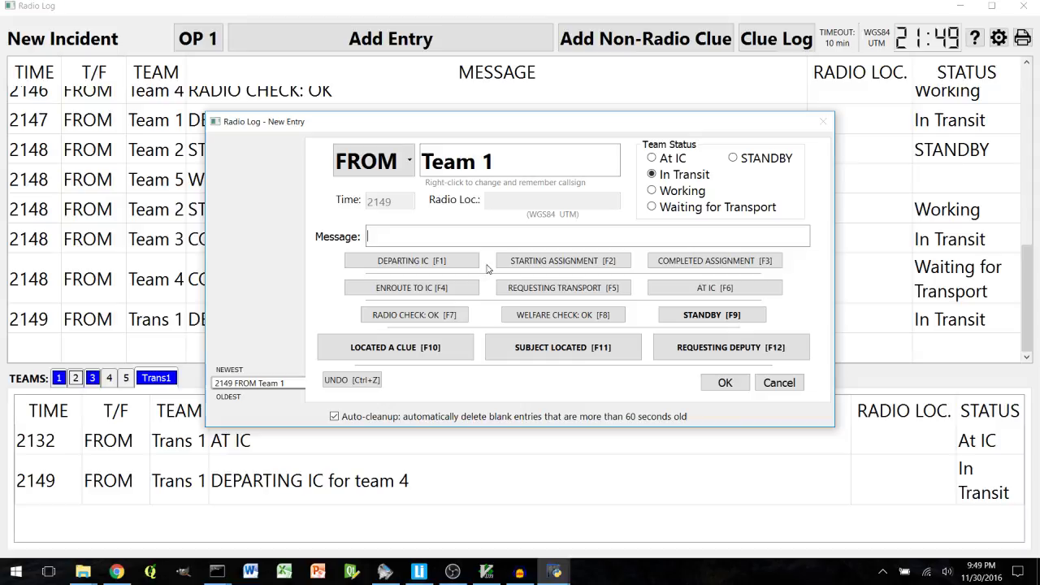
pyautogui.click(520, 262)
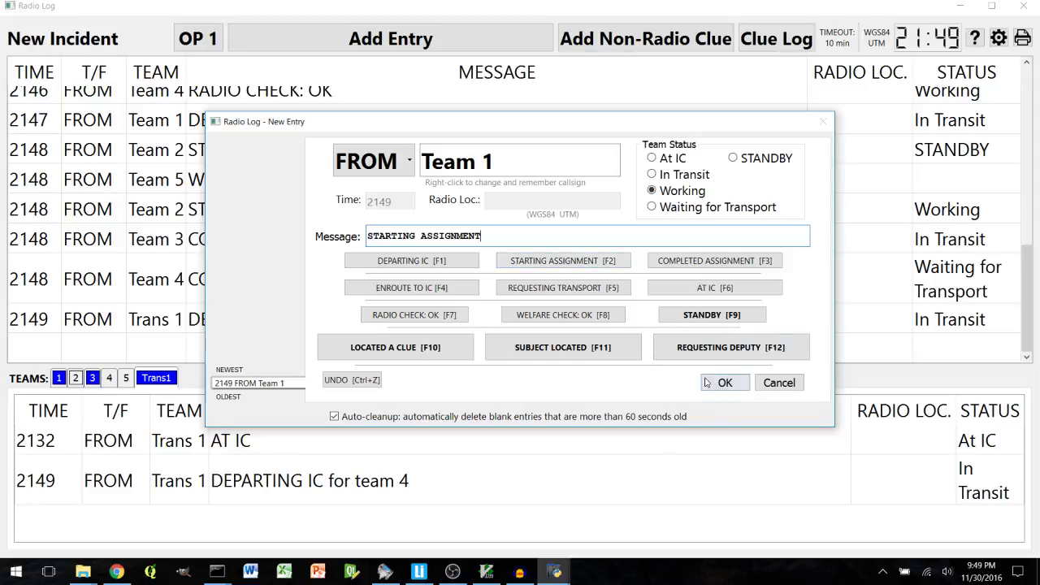
pyautogui.click(716, 382)
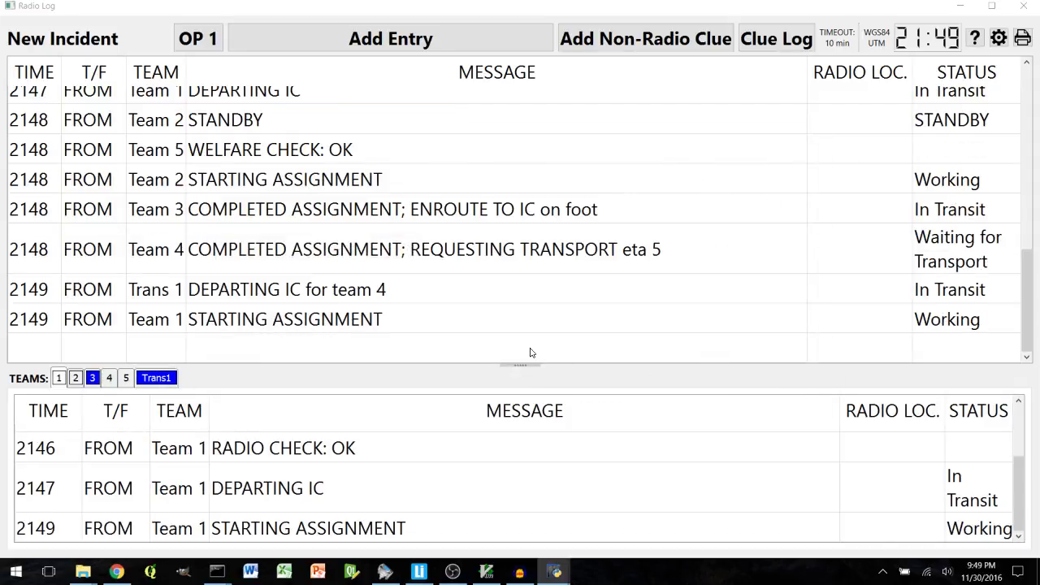
# Step: Log an entry from Team 4 reading "ENROUTE TO IC in trans 1"
pyautogui.press('4')
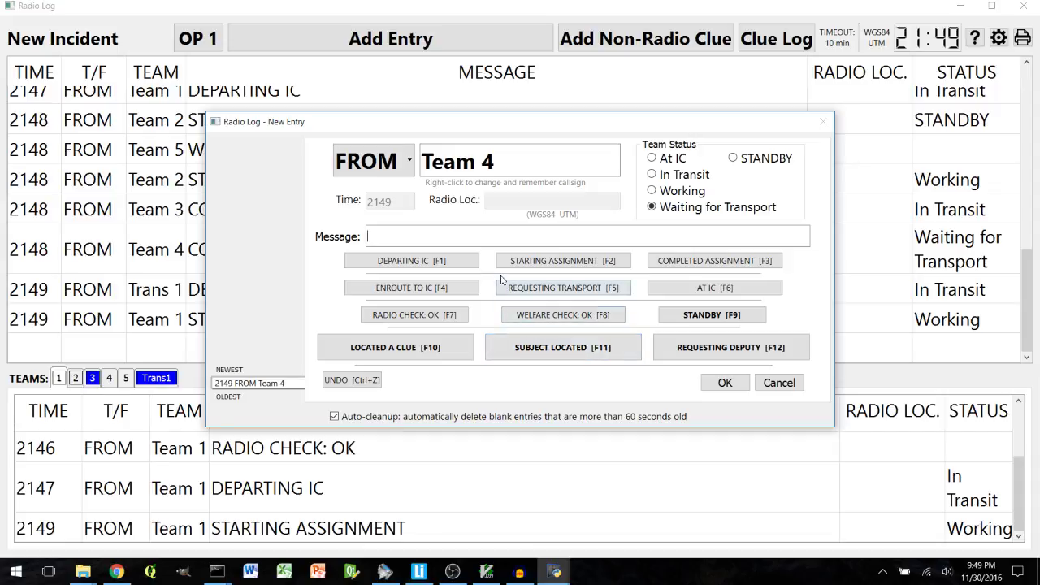
pyautogui.click(463, 289)
pyautogui.write('in')
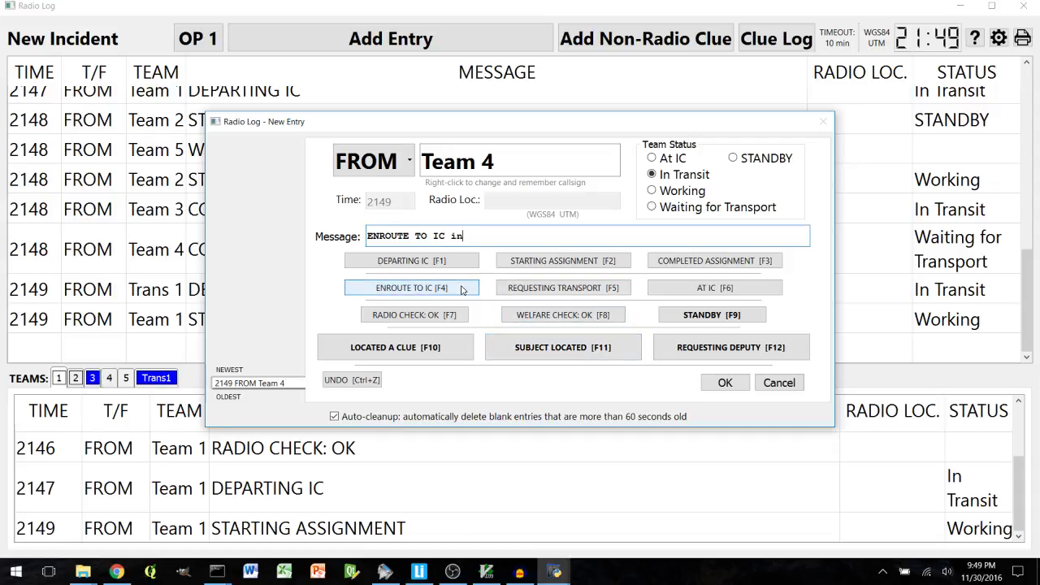
pyautogui.write(' trans 1')
pyautogui.press('Return')
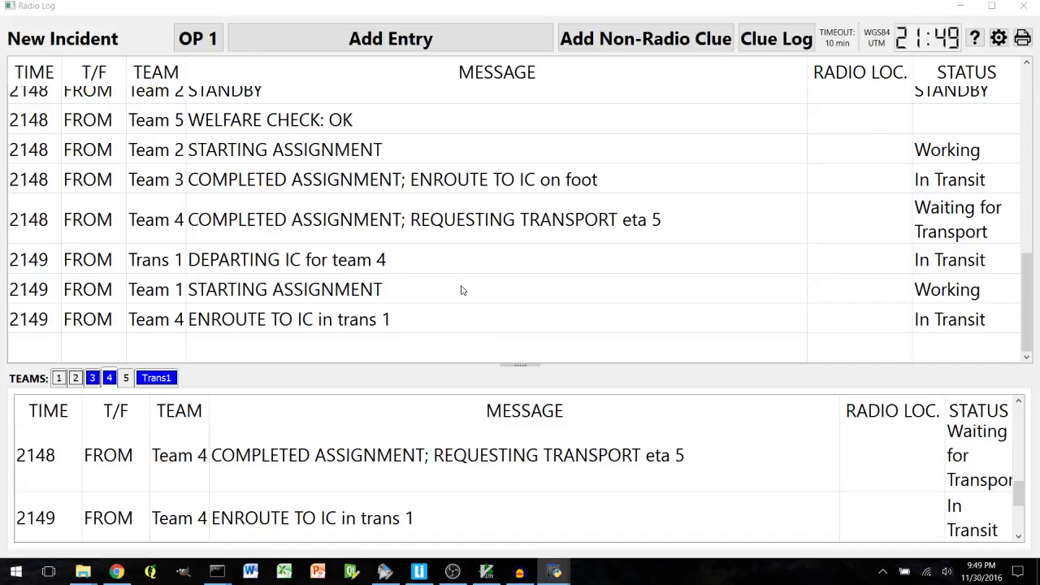
# Step: Log an AT IC entry from Team 3
pyautogui.write('t3')
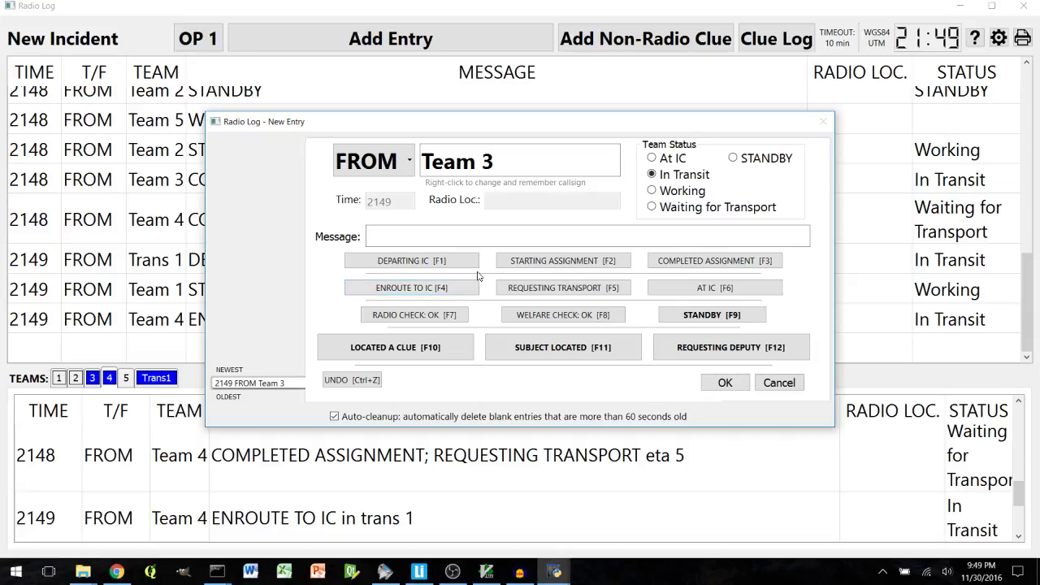
pyautogui.click(665, 291)
pyautogui.click(721, 382)
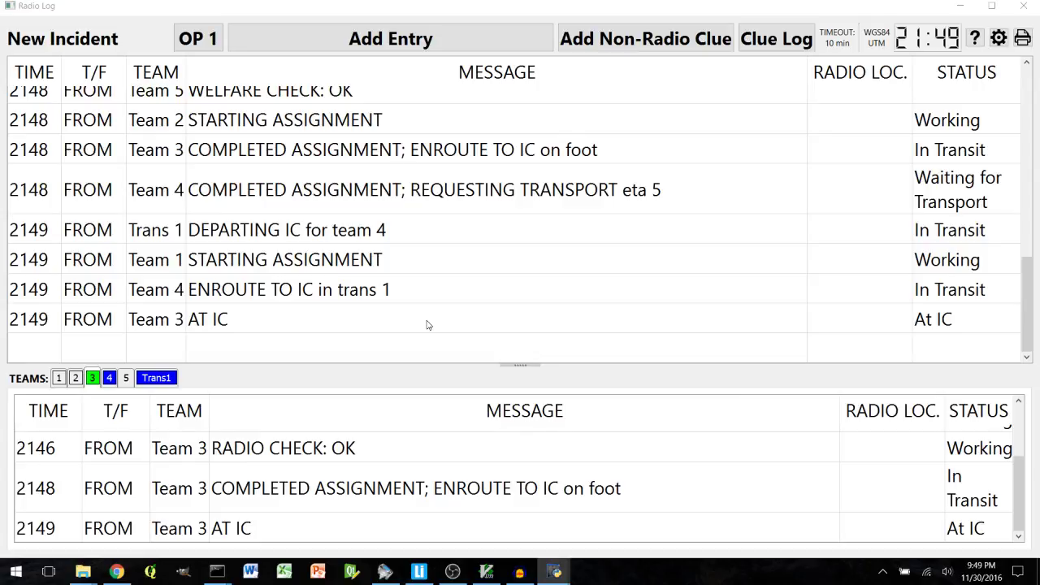
# Step: Log an AT IC entry from Team 4
pyautogui.press('4')
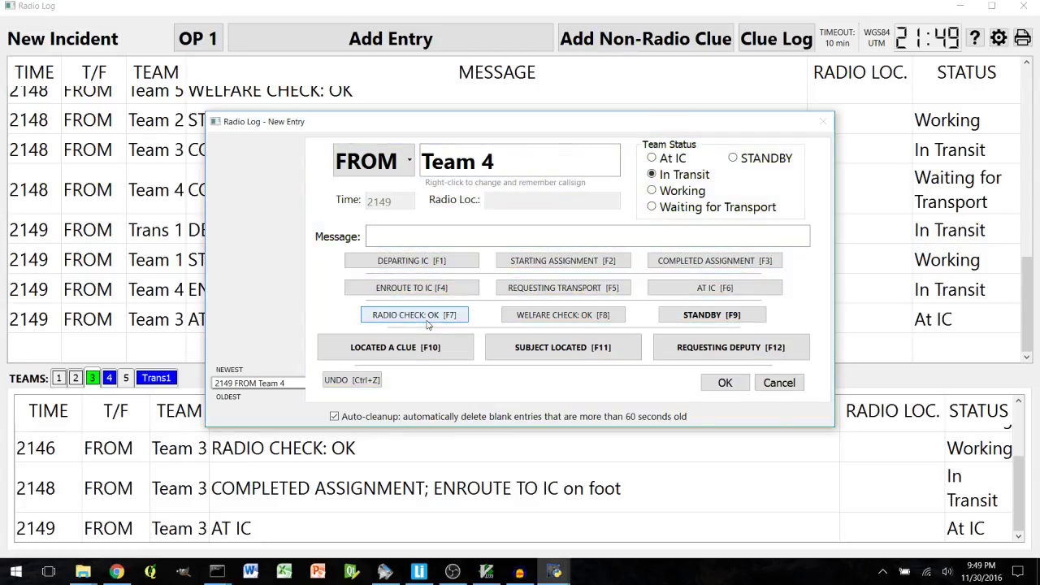
pyautogui.click(708, 290)
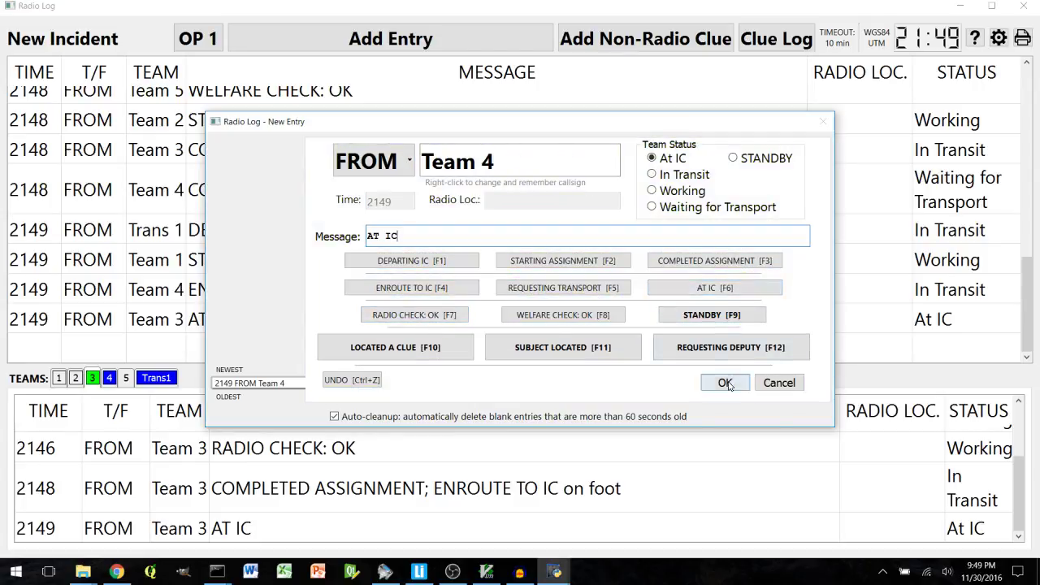
pyautogui.click(726, 383)
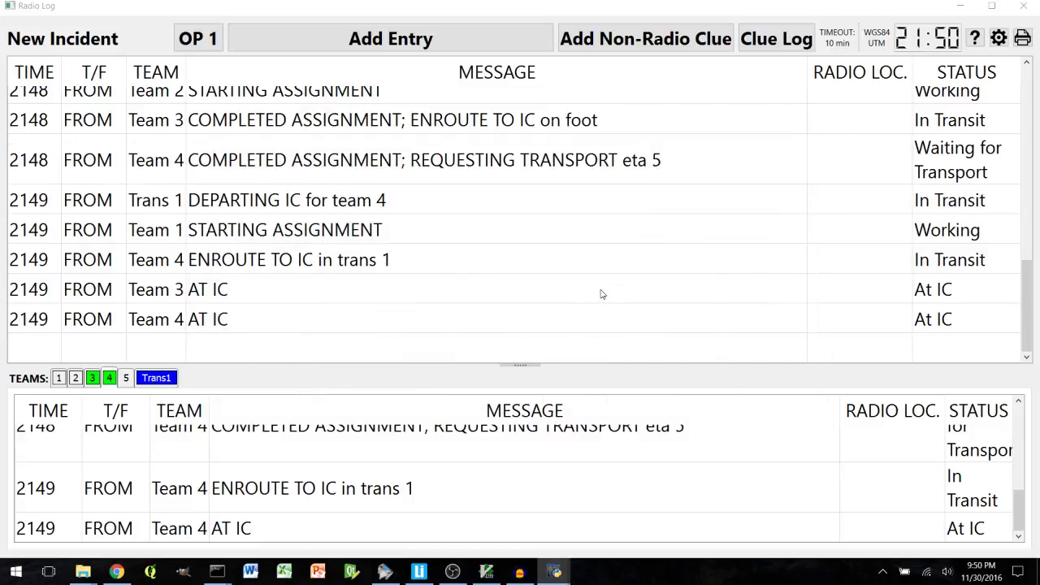
# Step: Log an AT IC entry from Trans 1
pyautogui.press('t')
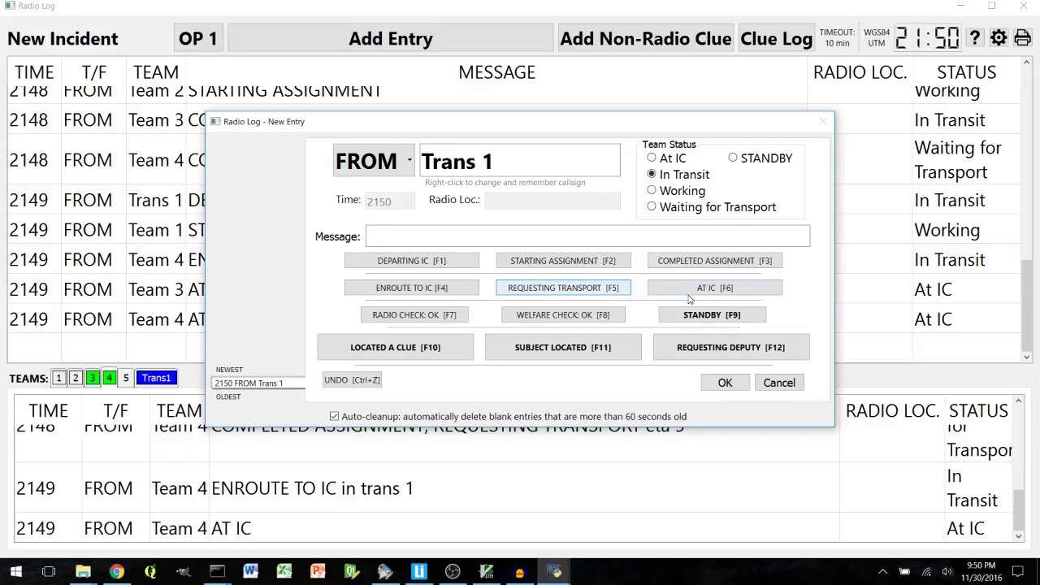
pyautogui.click(704, 289)
pyautogui.click(725, 383)
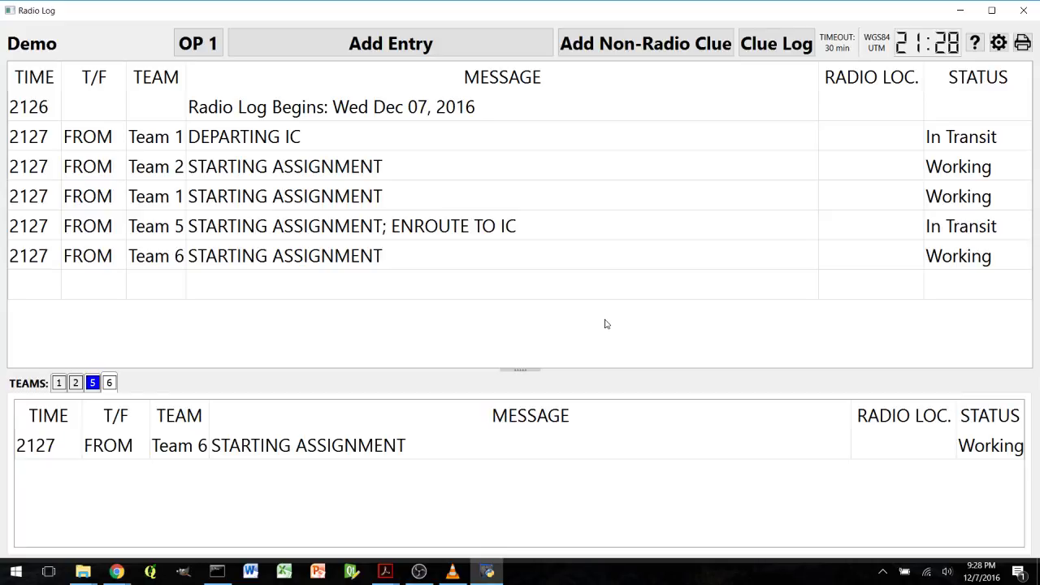
# Step: Start a clue report from a new Team 1 entry, describe the clue as "a", and try to save it with location and instructions blank
pyautogui.press('1')
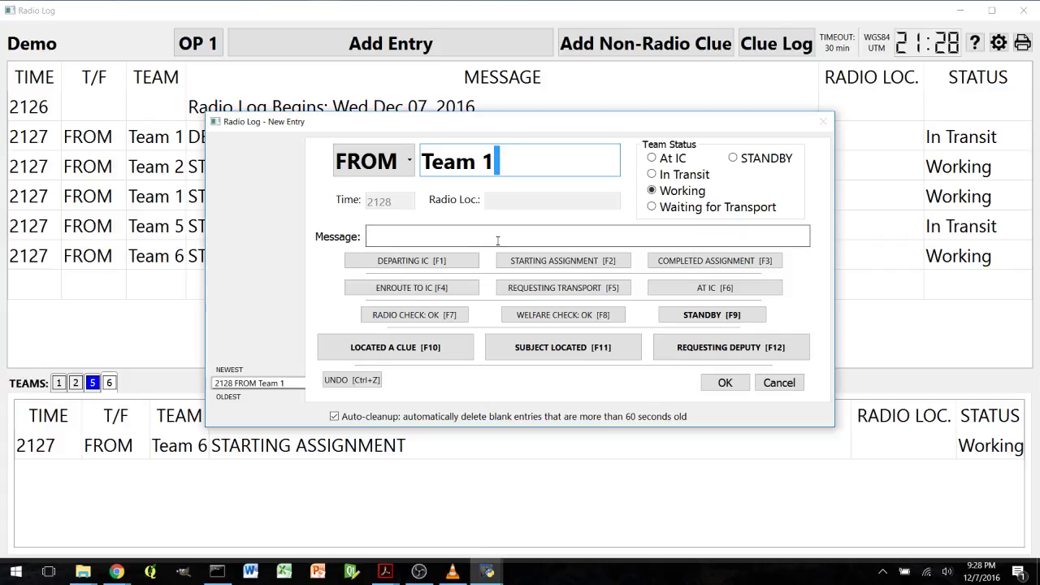
pyautogui.click(409, 358)
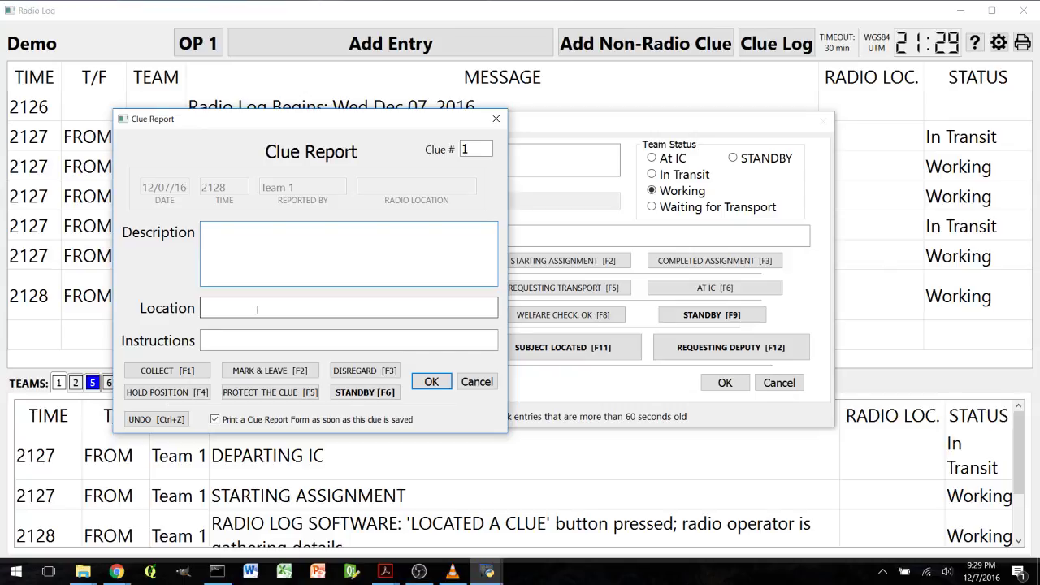
pyautogui.click(255, 341)
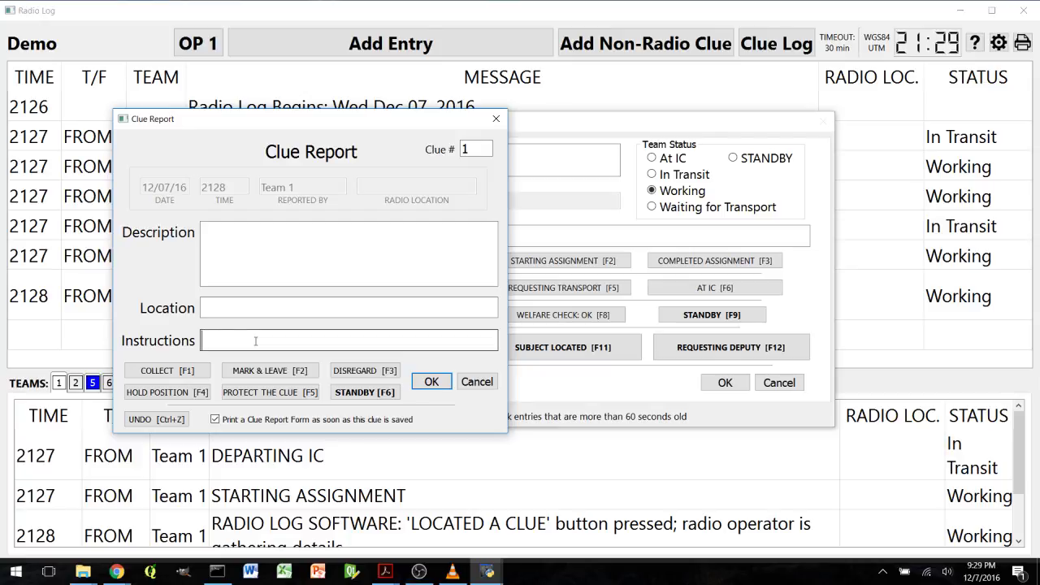
pyautogui.click(243, 244)
pyautogui.write('a')
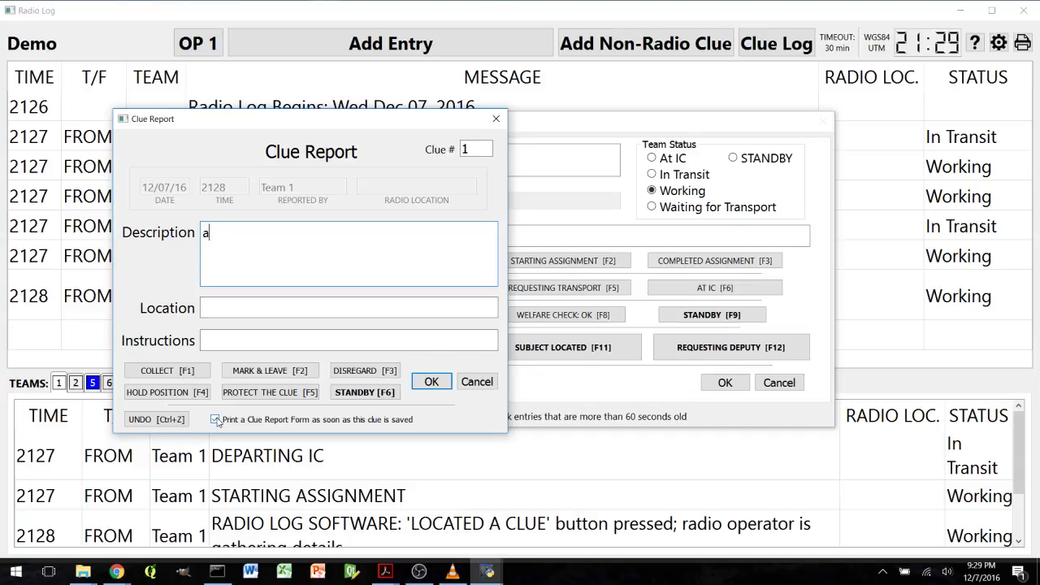
pyautogui.click(430, 383)
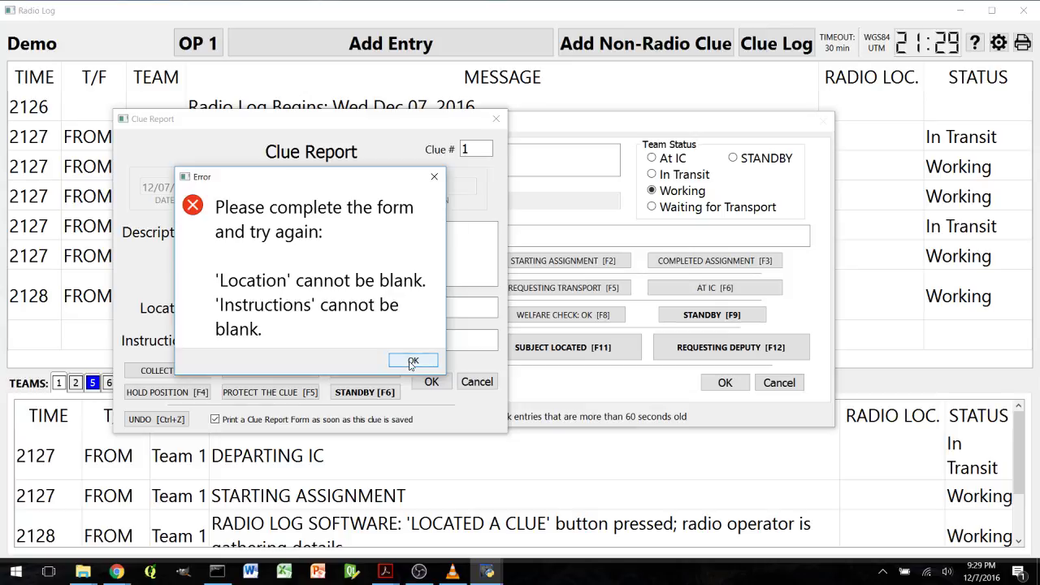
pyautogui.click(414, 362)
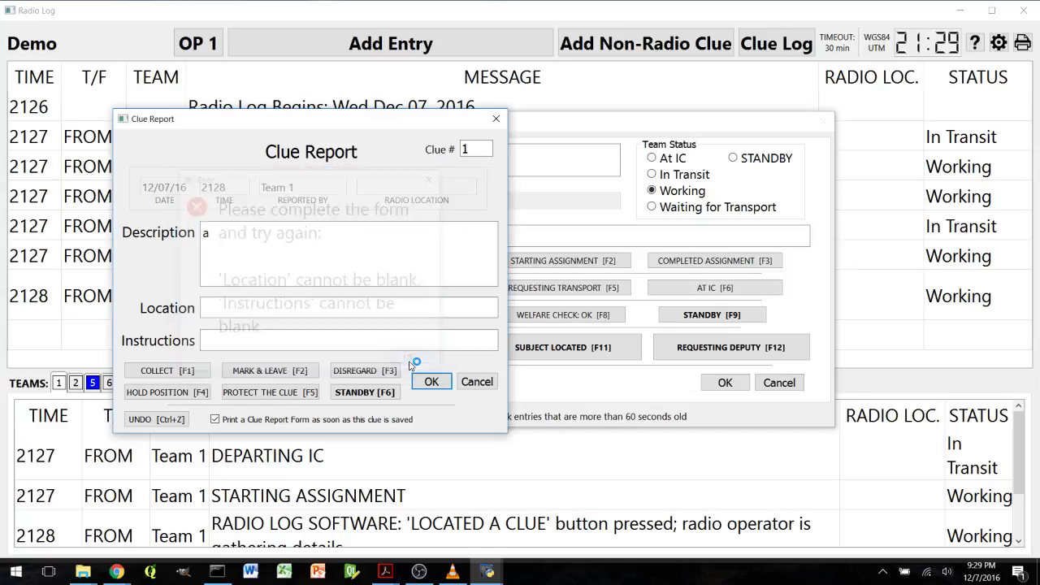
# Step: Complete Team 1's clue report with location "b" and instructions "c", then save it and its log entry without printing a form
pyautogui.click(272, 312)
pyautogui.write('b')
pyautogui.click(274, 332)
pyautogui.write('c')
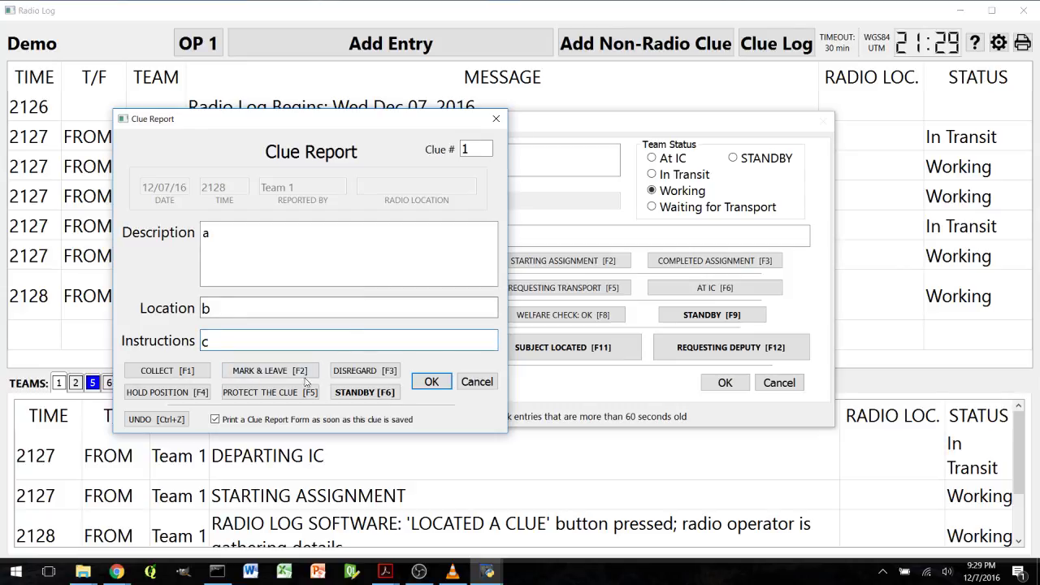
pyautogui.click(215, 420)
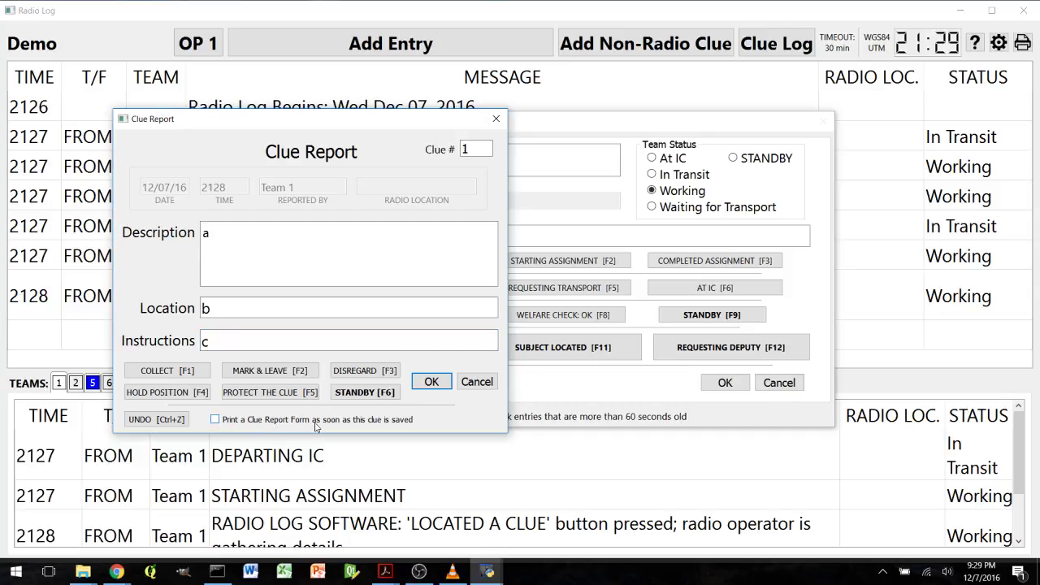
pyautogui.click(430, 382)
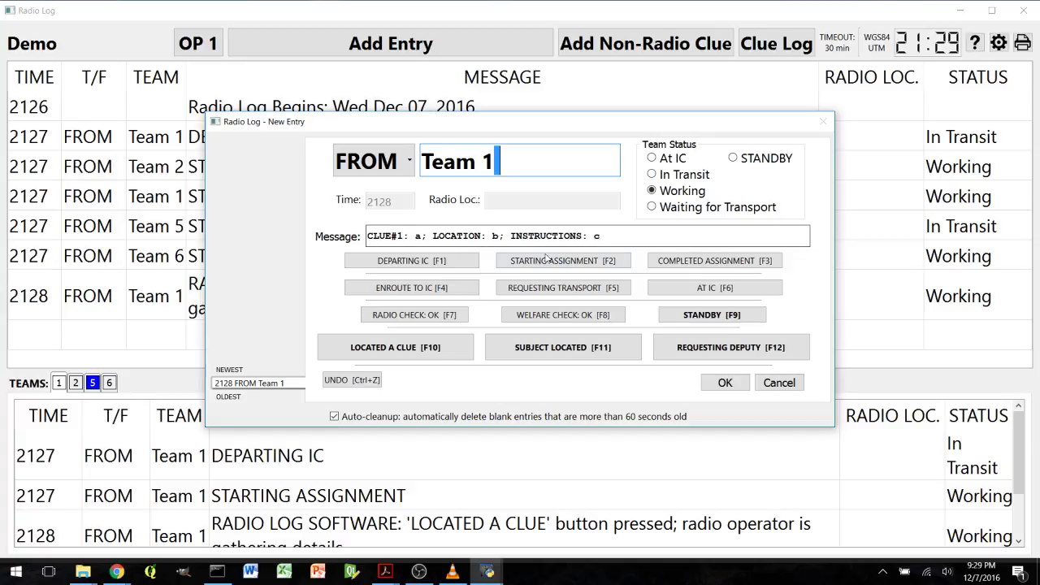
pyautogui.click(739, 387)
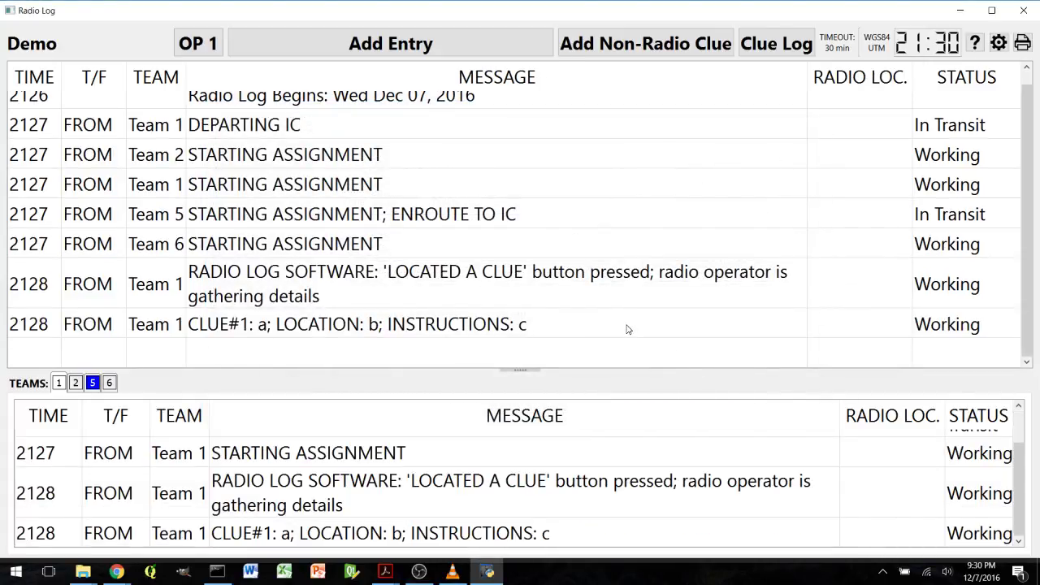
# Step: Fill in a clue report from a new Team 2 entry with description "hat", location "123 456" and the COLLECT instruction
pyautogui.press('2')
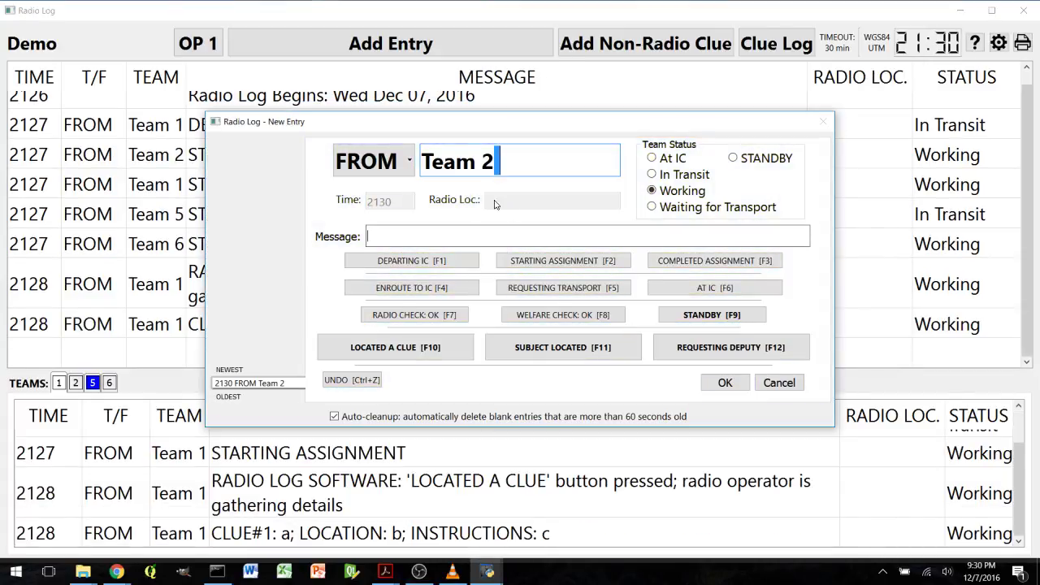
pyautogui.click(387, 356)
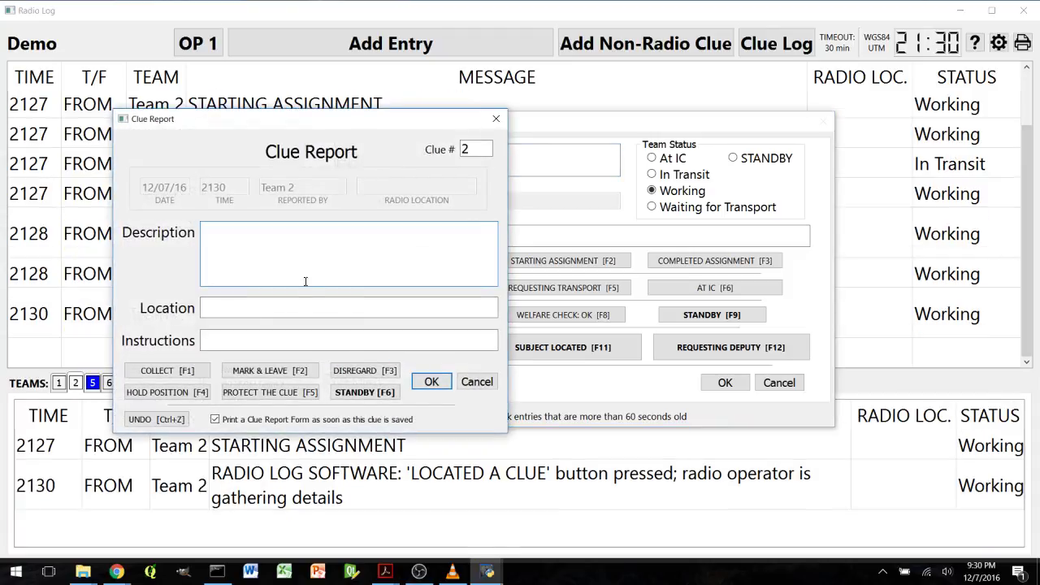
pyautogui.write('hat')
pyautogui.press('Tab')
pyautogui.write('123 ')
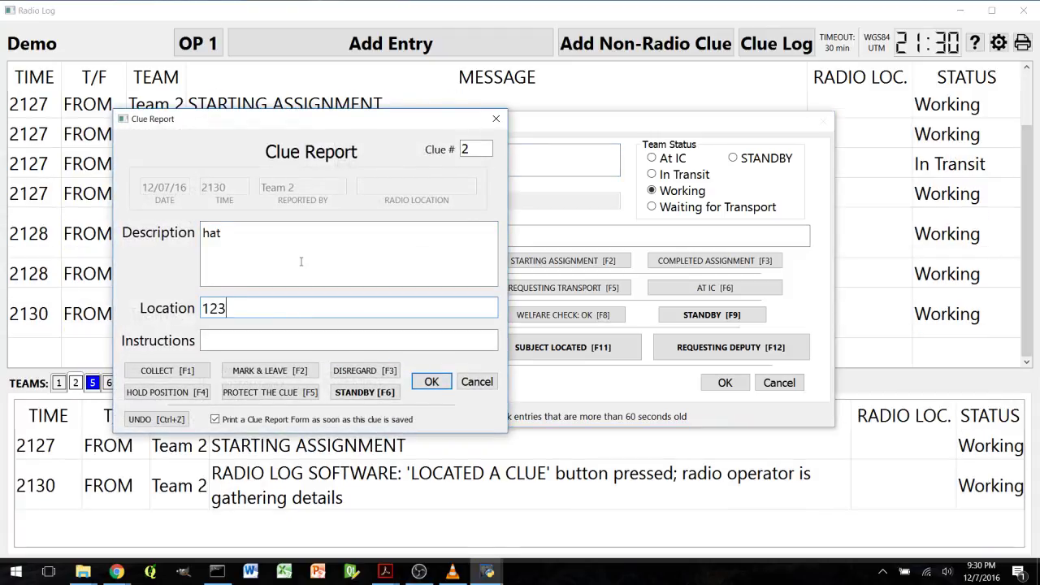
pyautogui.write('456')
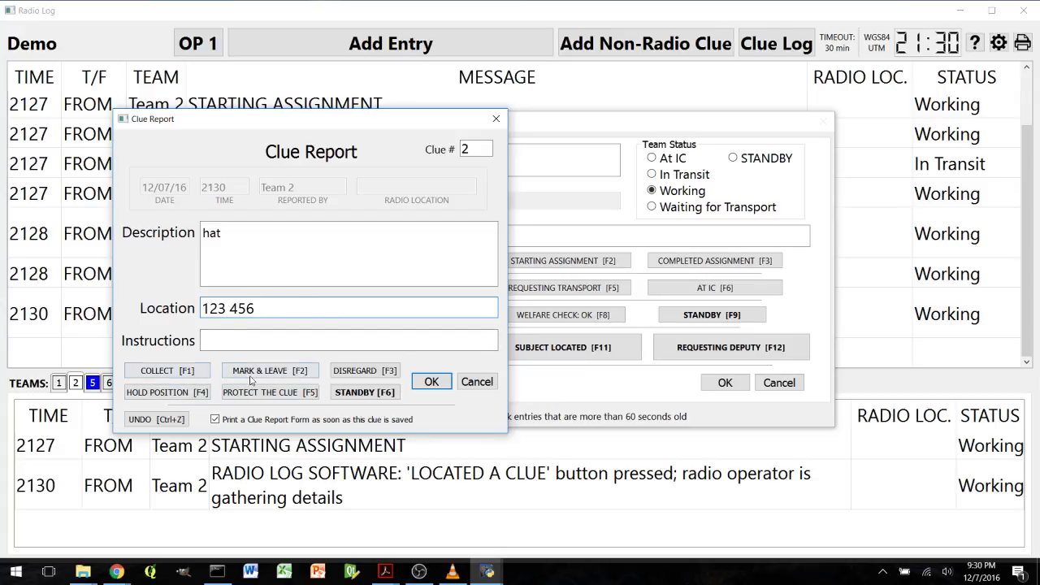
pyautogui.click(167, 370)
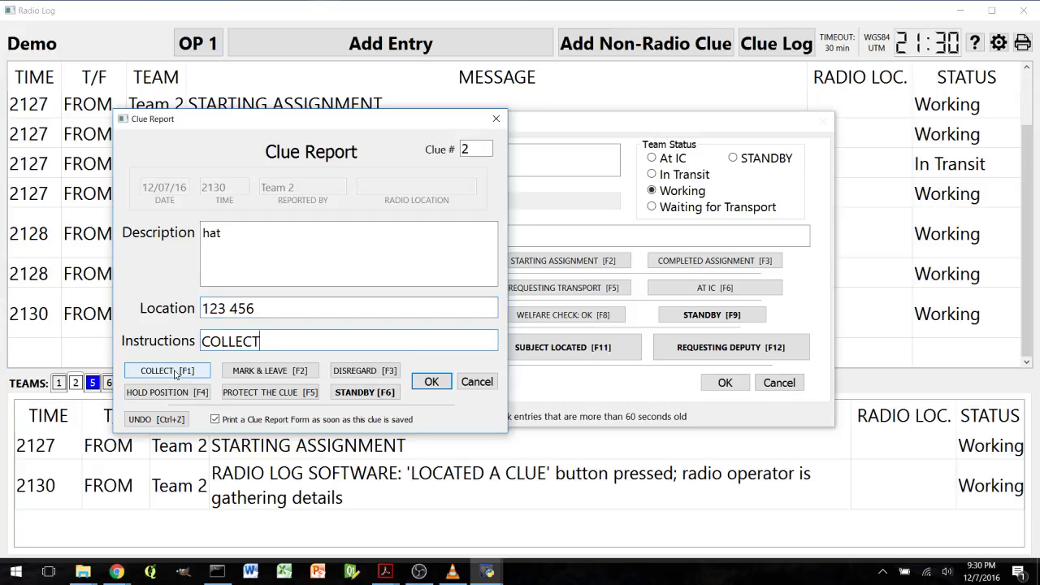
# Step: Turn off form printing for the hat clue and save both the clue report and Team 2's log entry
pyautogui.click(215, 419)
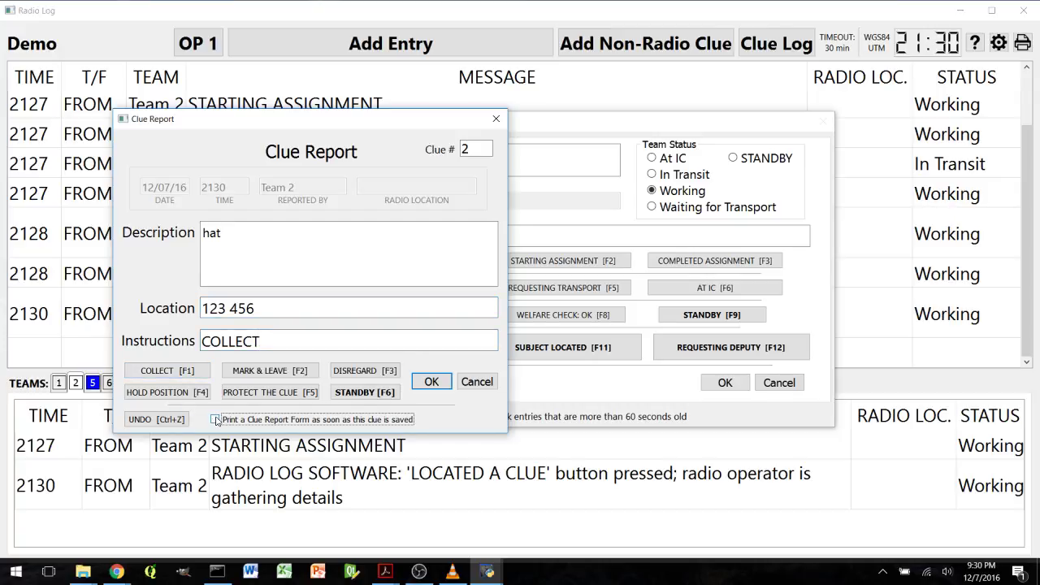
pyautogui.click(432, 382)
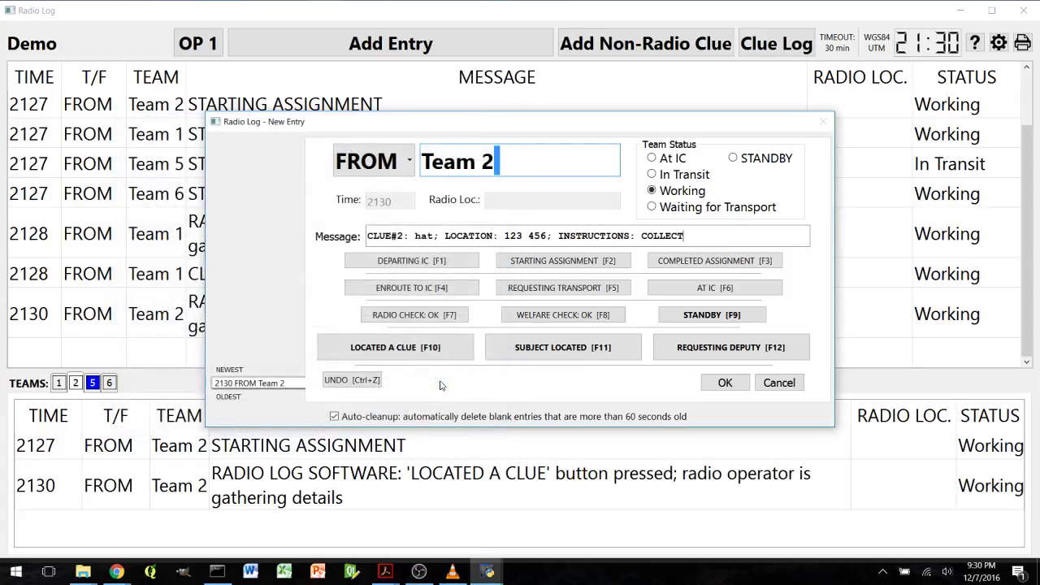
pyautogui.click(725, 382)
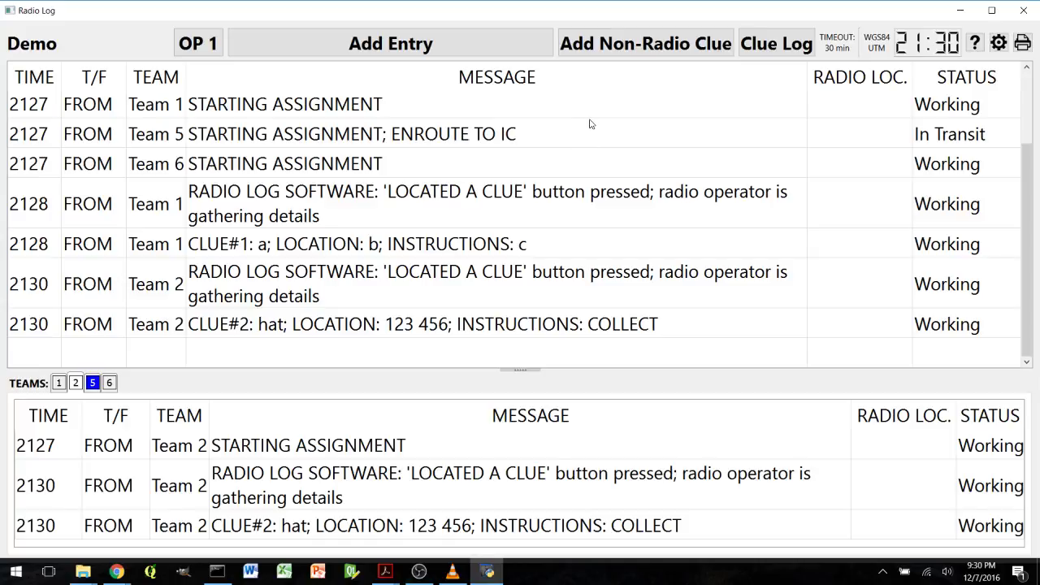
# Step: Save a non-radio clue reported by "SAR 35" with description "see attached", leaving location and instructions blank and form printing off
pyautogui.click(618, 49)
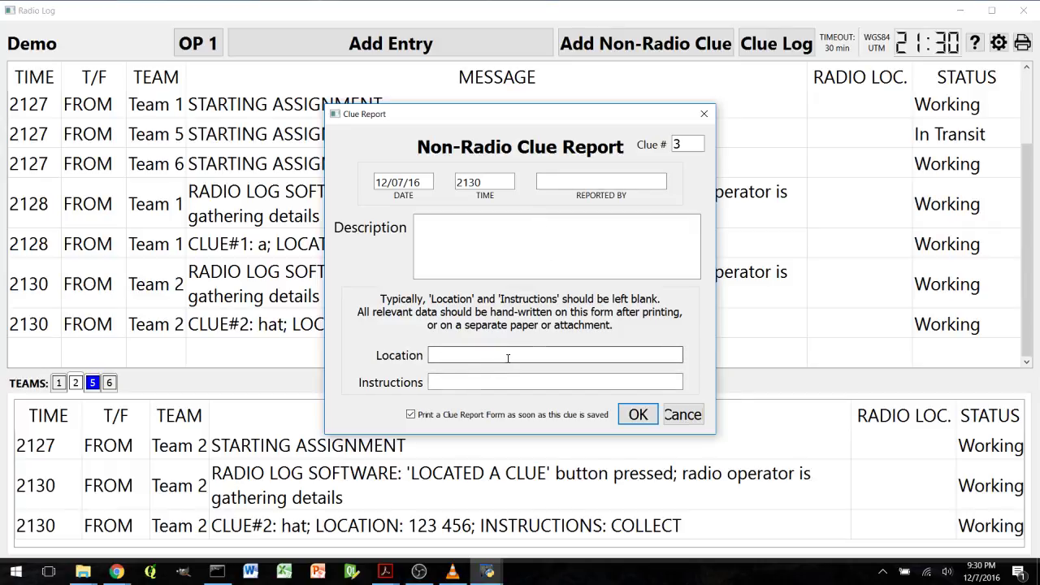
pyautogui.click(466, 237)
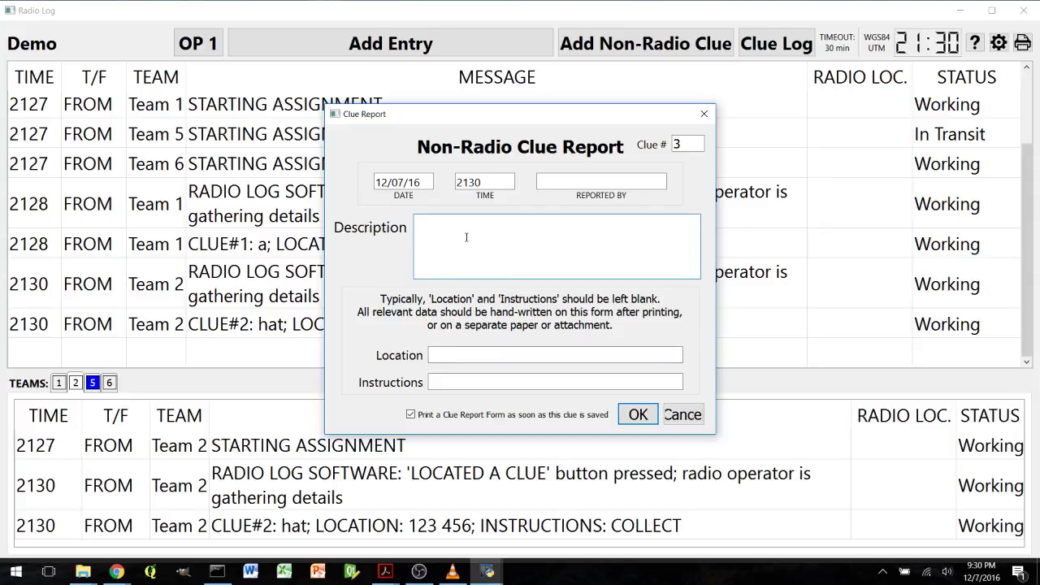
pyautogui.click(605, 181)
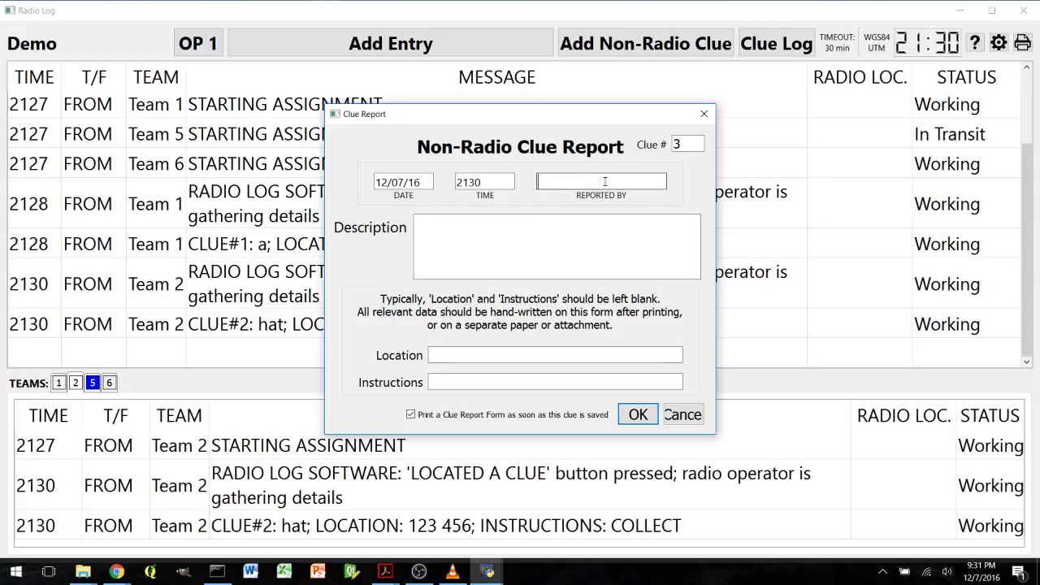
pyautogui.write('SAR 35')
pyautogui.press('Tab')
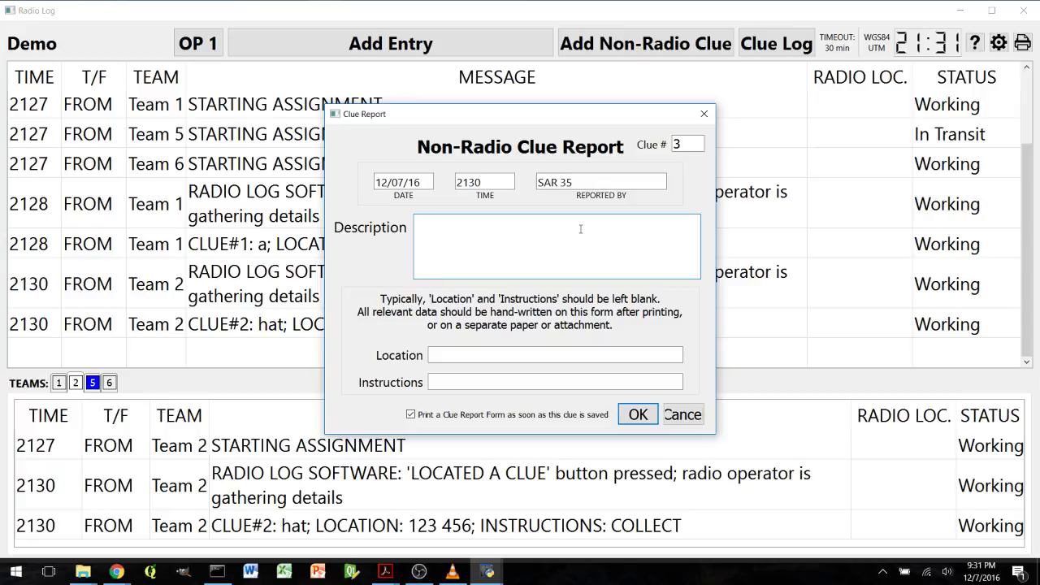
pyautogui.write('see attached')
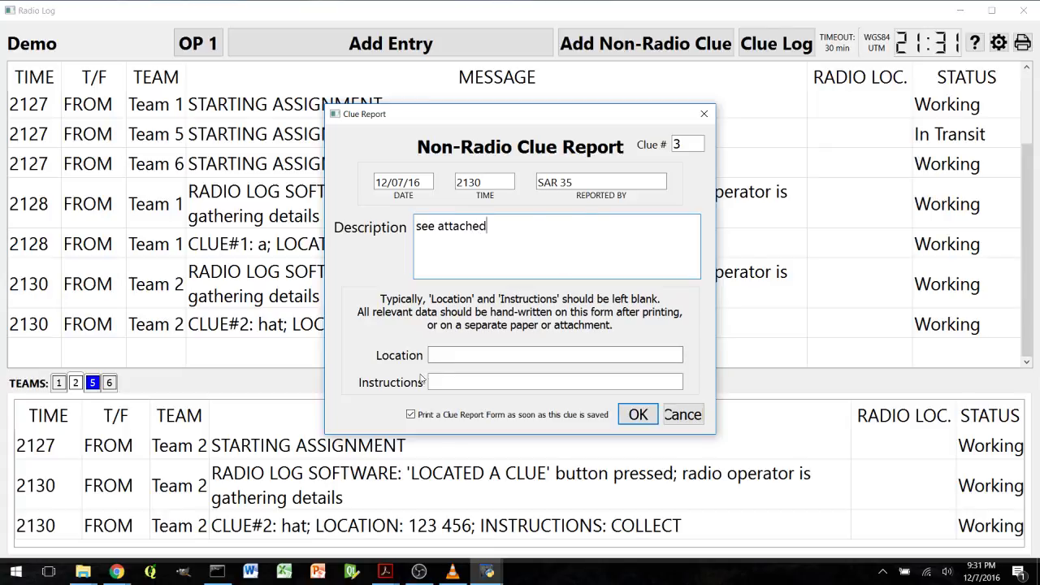
pyautogui.click(412, 415)
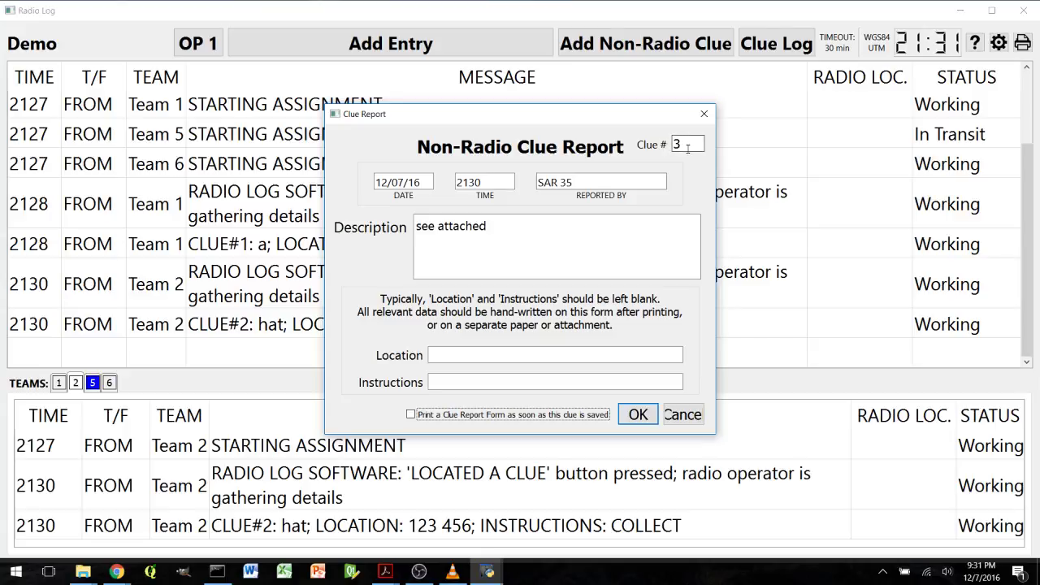
pyautogui.click(638, 416)
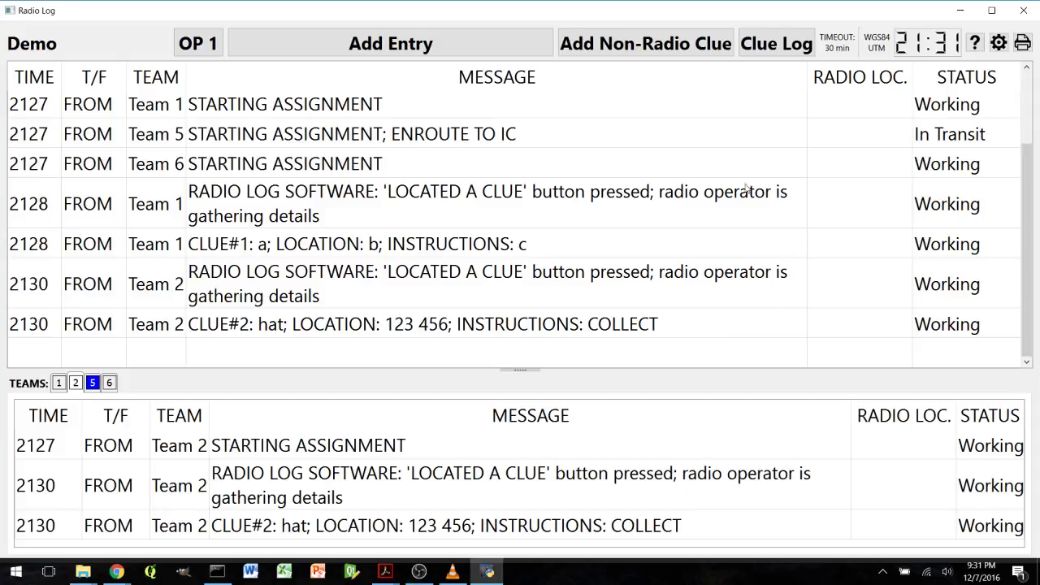
# Step: Review the recorded clues in the clue log, and check the log printing options without printing anything
pyautogui.click(772, 47)
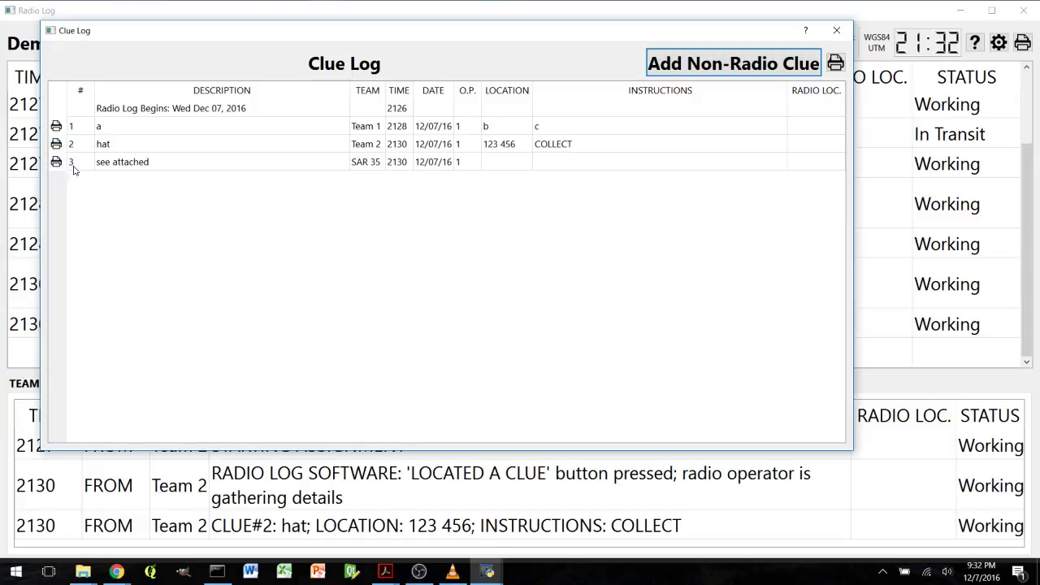
pyautogui.click(836, 30)
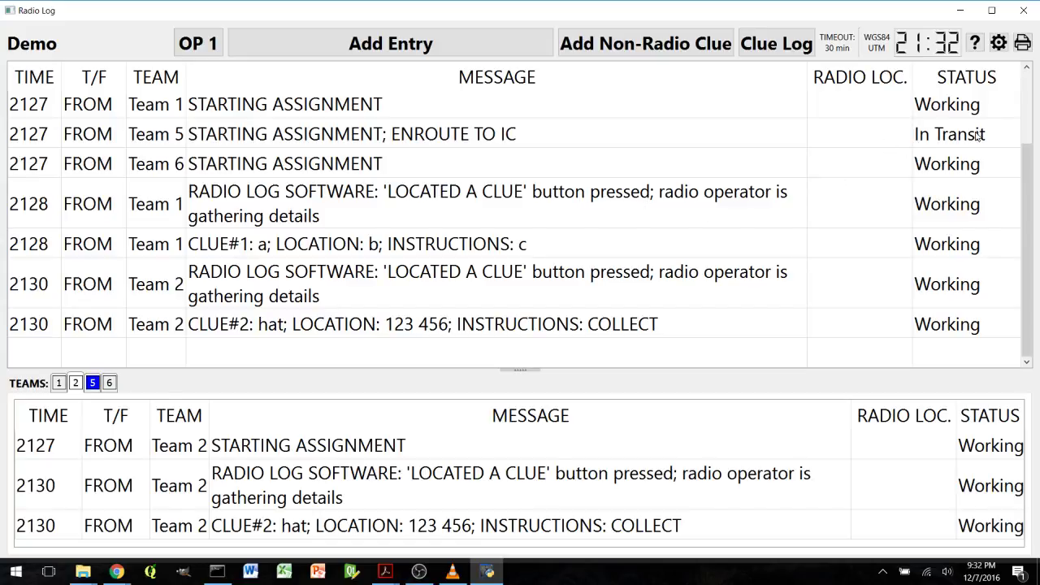
pyautogui.click(1022, 45)
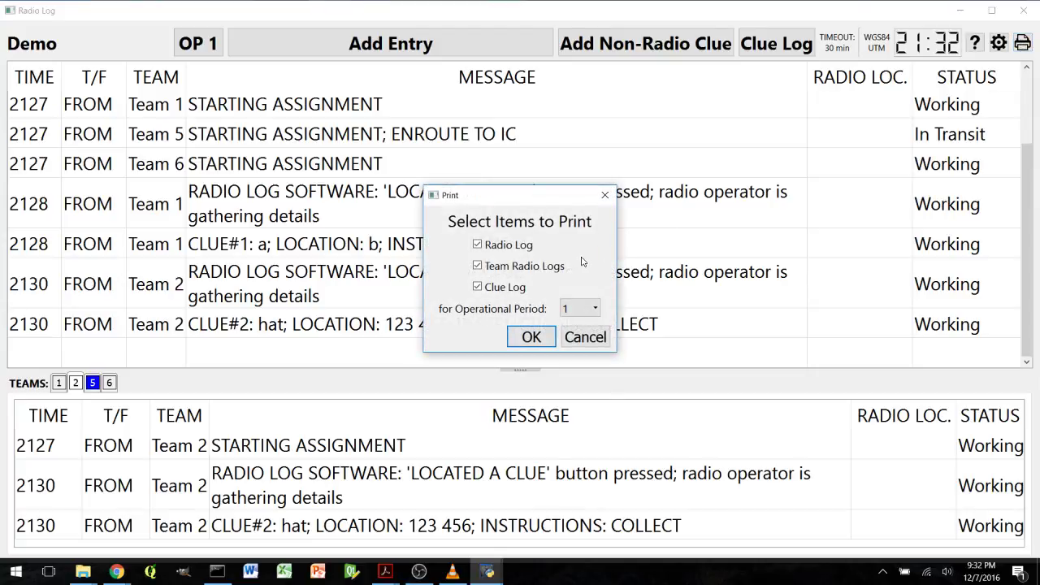
pyautogui.click(587, 339)
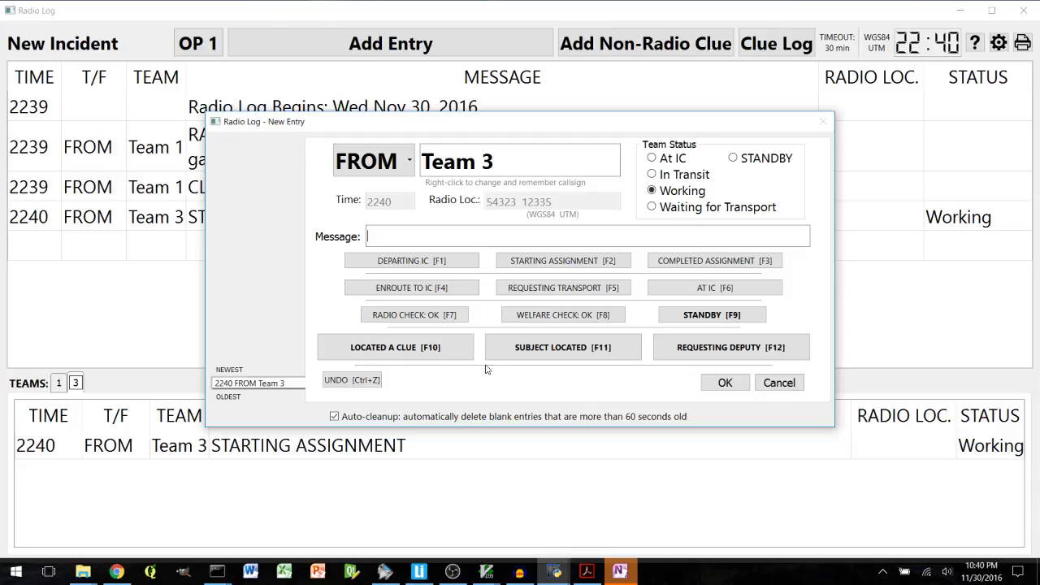
pyautogui.click(400, 349)
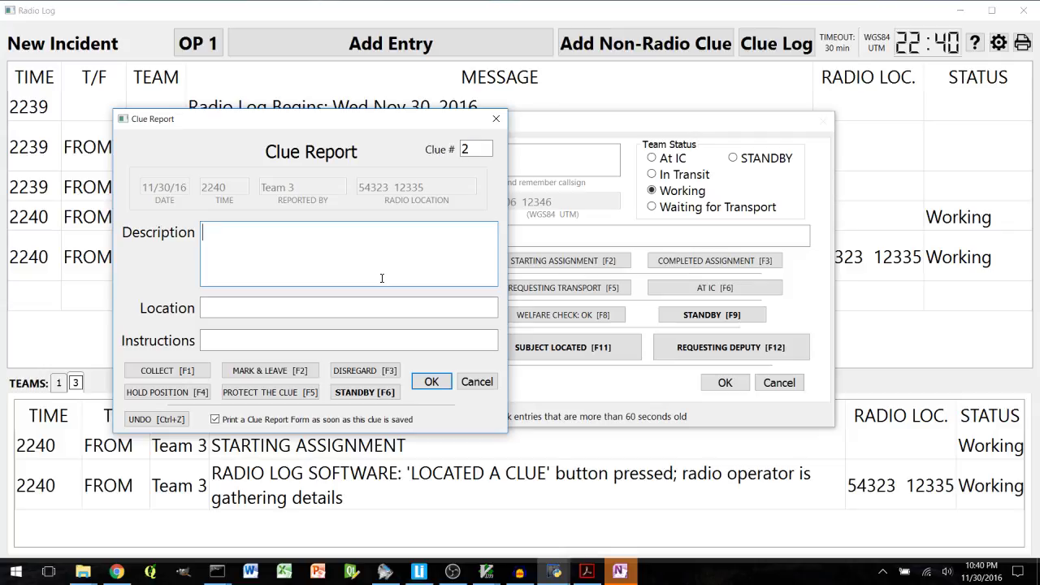
pyautogui.write('blue ball cap, white ')
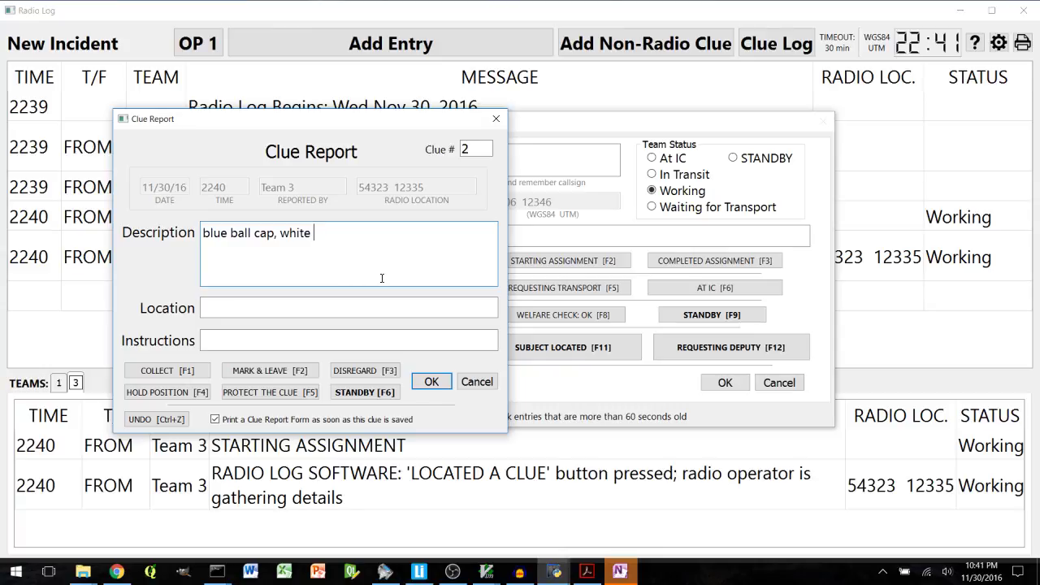
pyautogui.write('and green diamond logo')
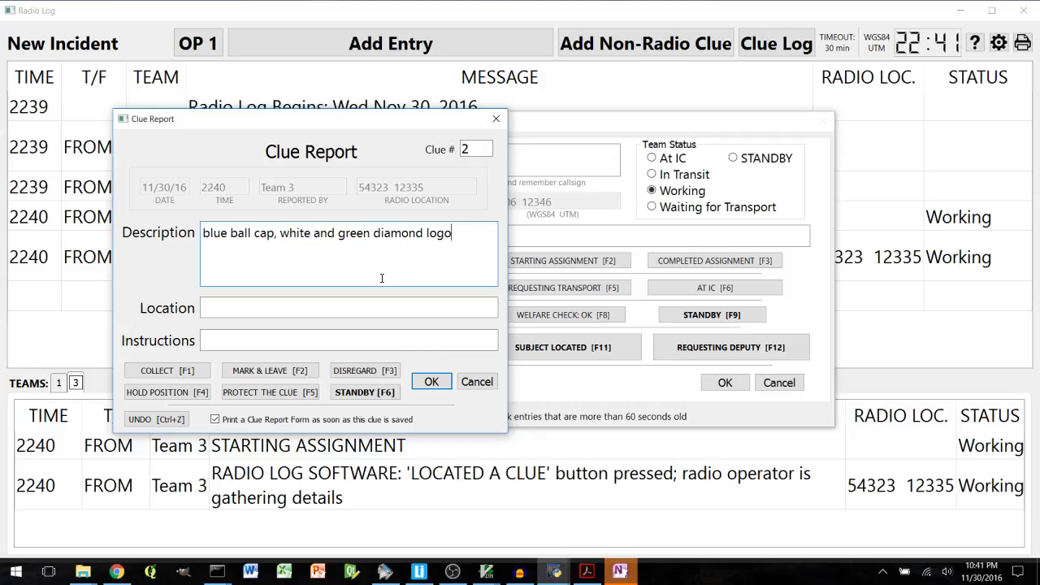
pyautogui.press('Tab')
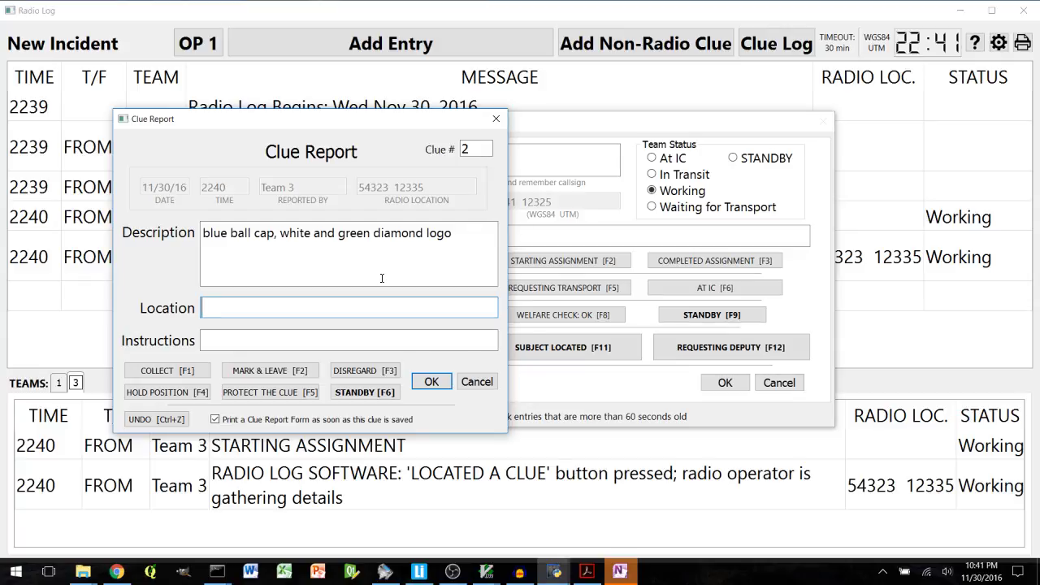
pyautogui.write('54321 12345')
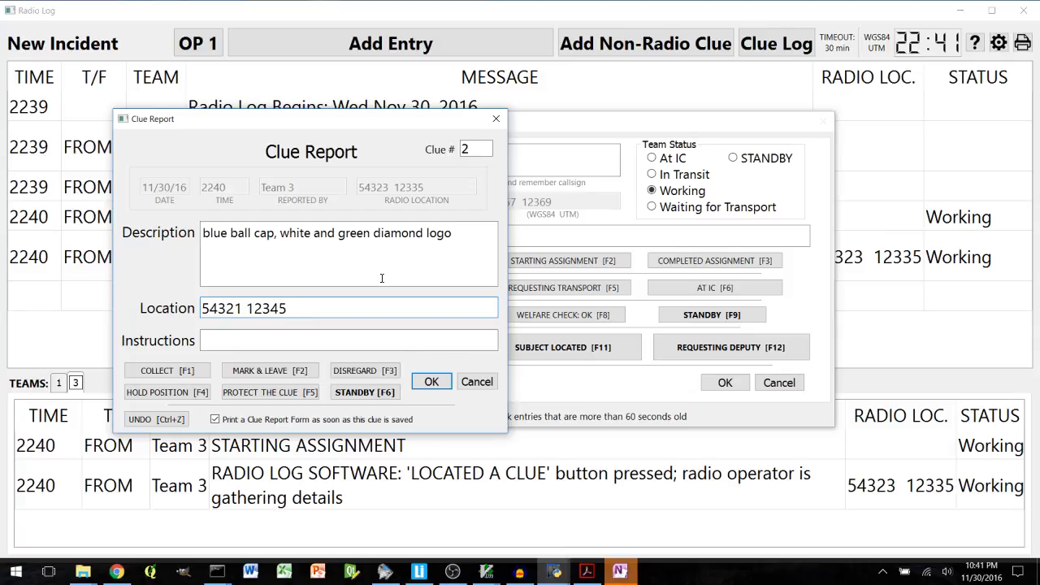
# Step: Set the ball cap clue's instructions to "mark, photo, continue", and save the clue report and Team 3's log entry
pyautogui.press('Tab')
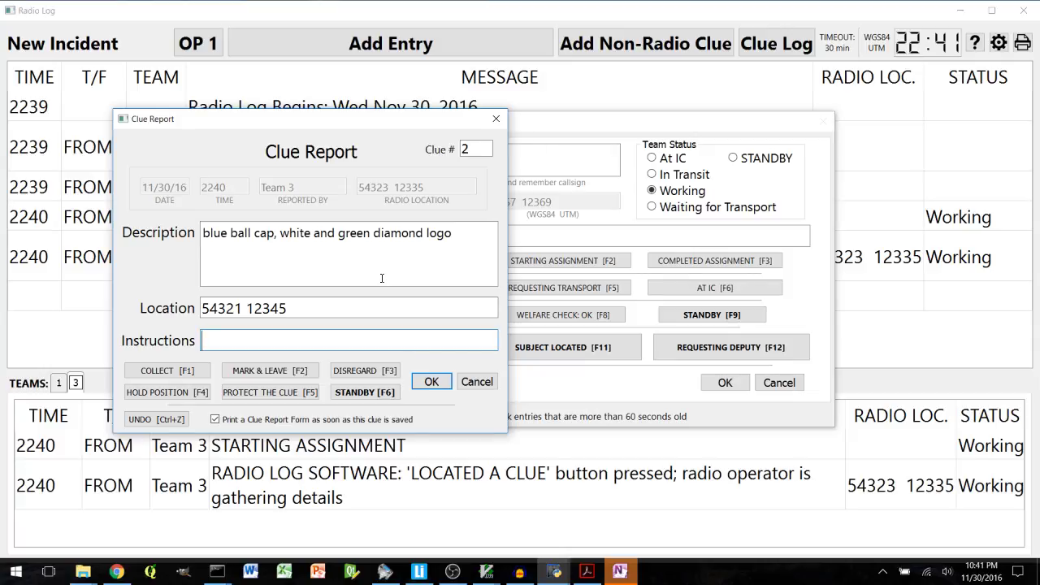
pyautogui.write('mark, photo, continue')
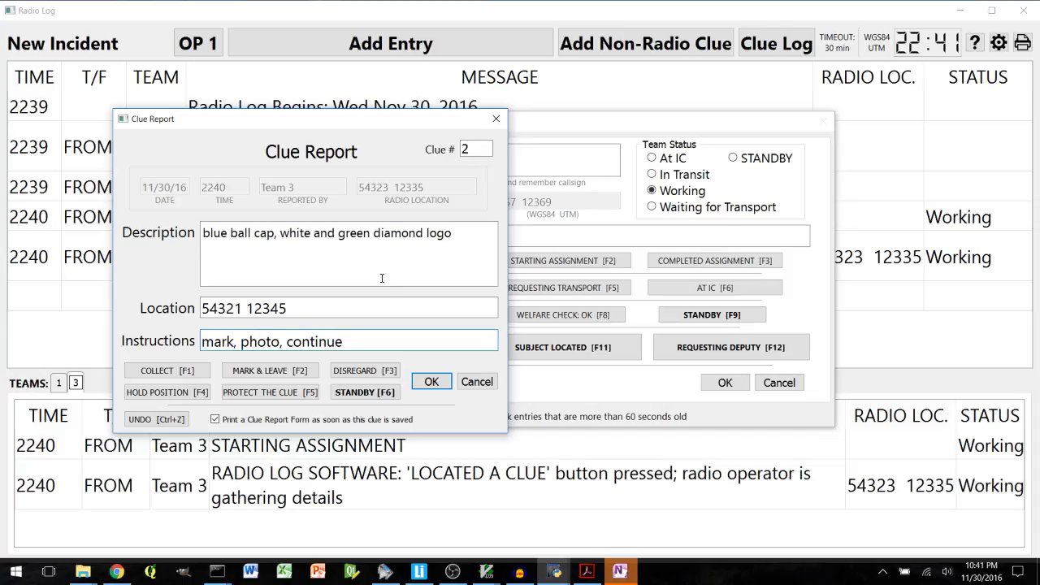
pyautogui.click(431, 381)
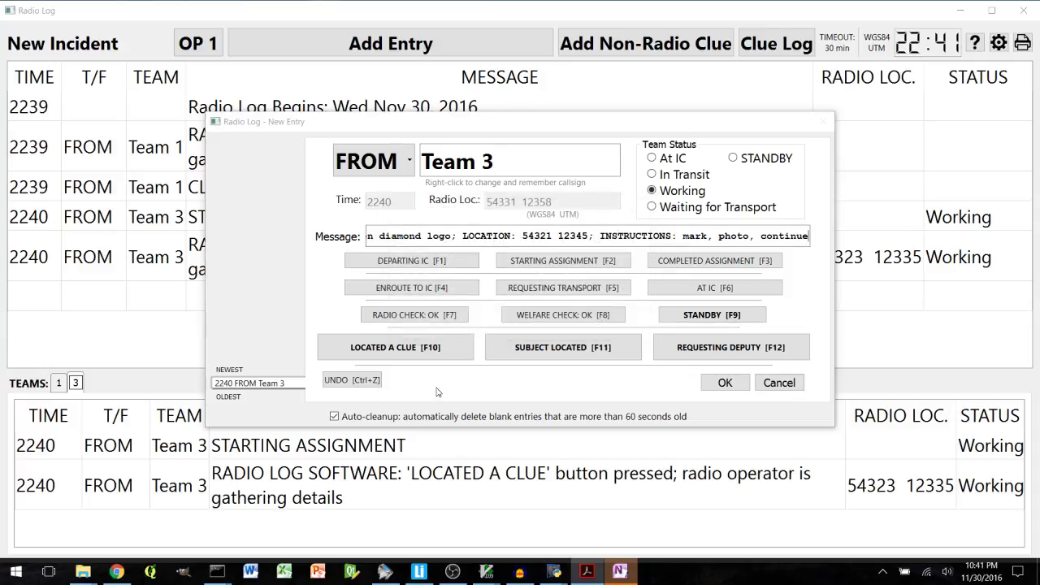
pyautogui.click(725, 385)
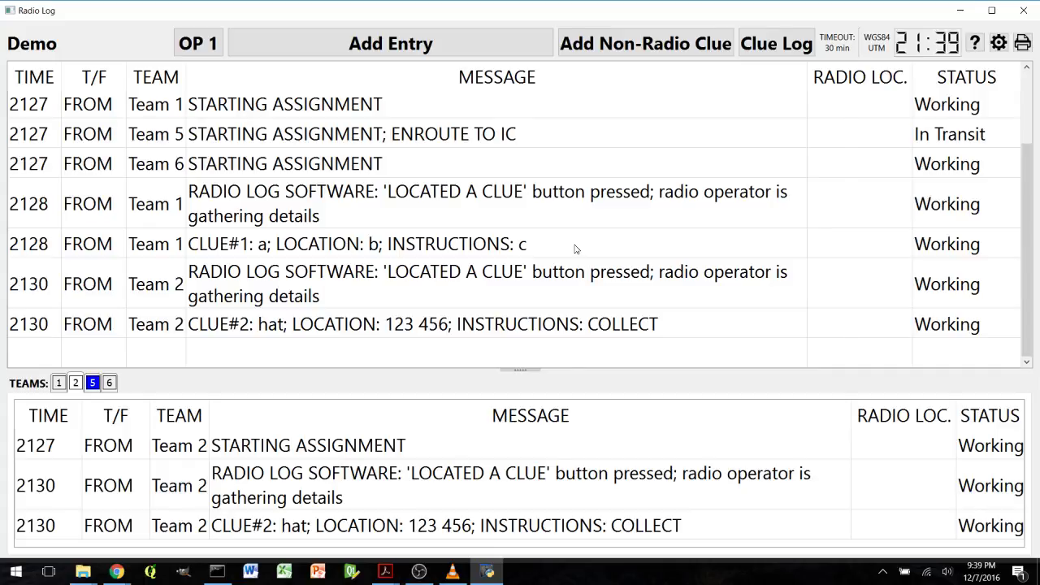
# Step: Start a Subject Located report from a new Team 1 entry and try to save it with only the location "123 456"
pyautogui.press('1')
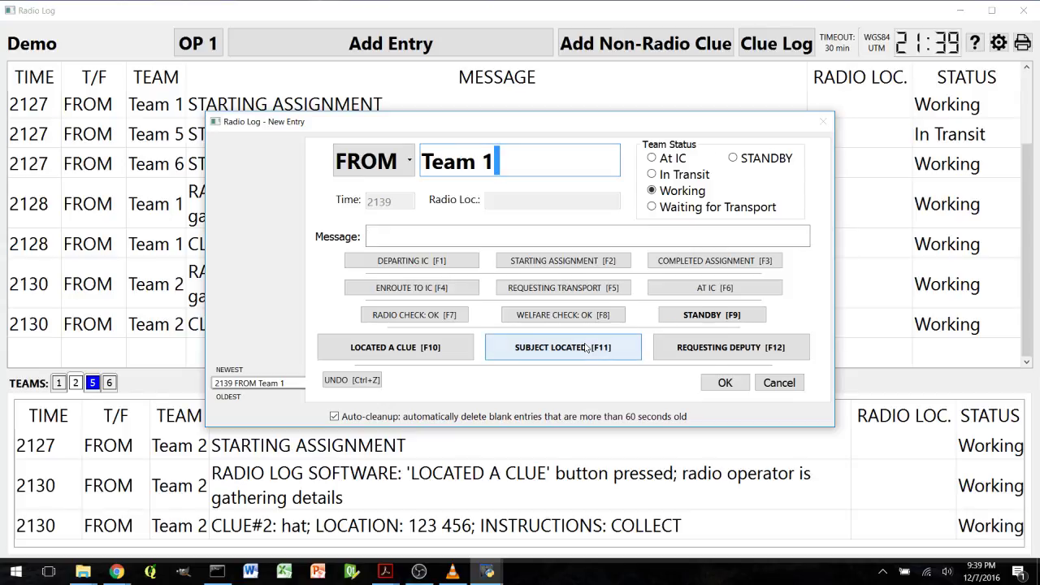
pyautogui.click(587, 348)
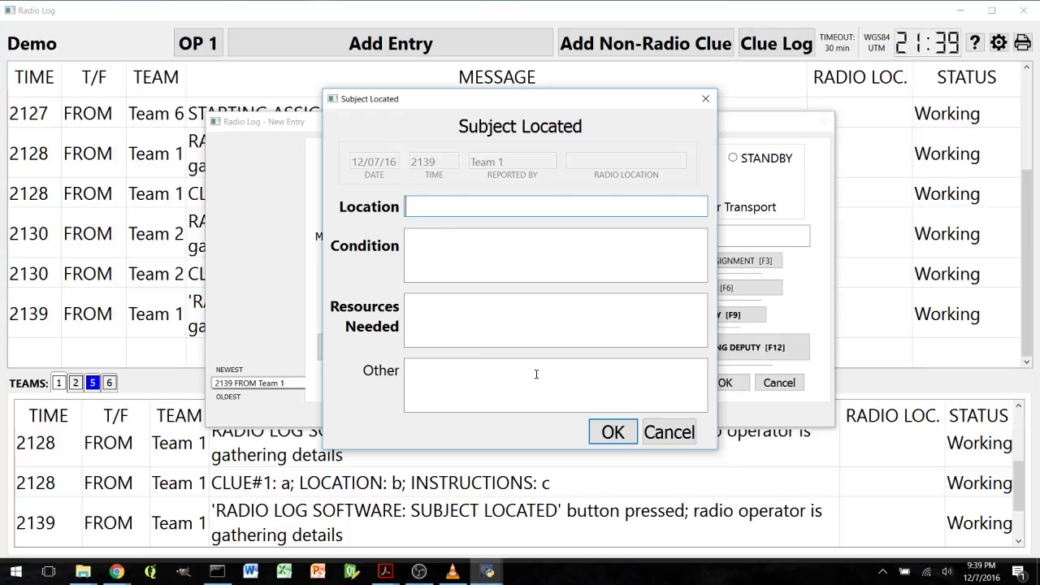
pyautogui.write('123 456')
pyautogui.click(622, 436)
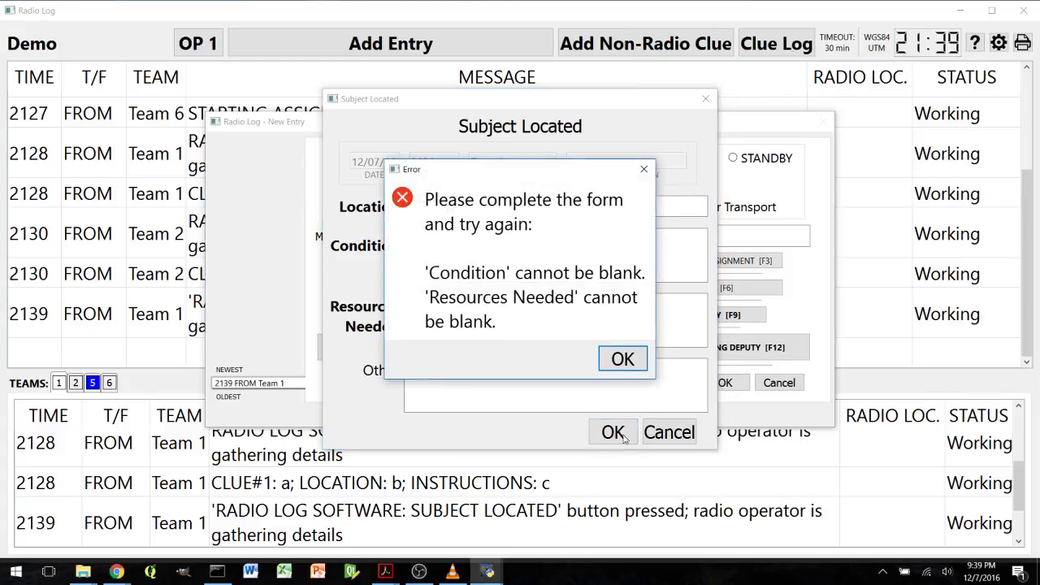
pyautogui.click(622, 359)
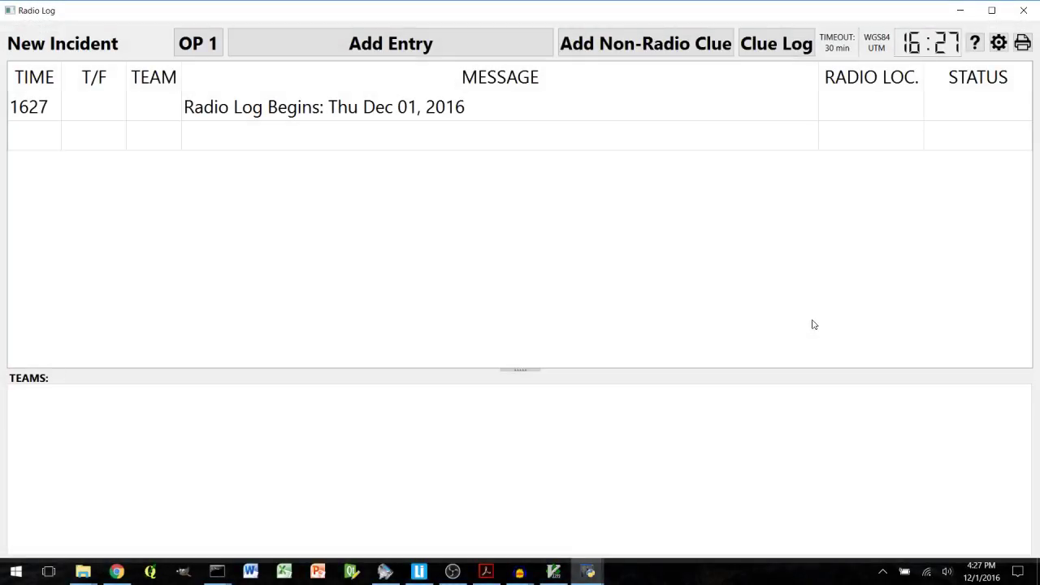
pyautogui.press('5')
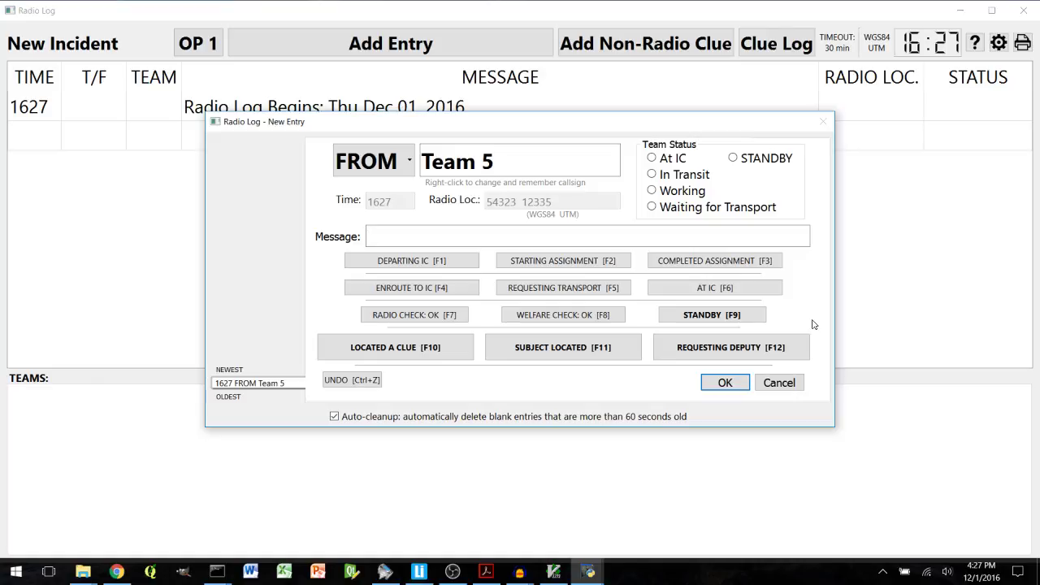
pyautogui.click(569, 356)
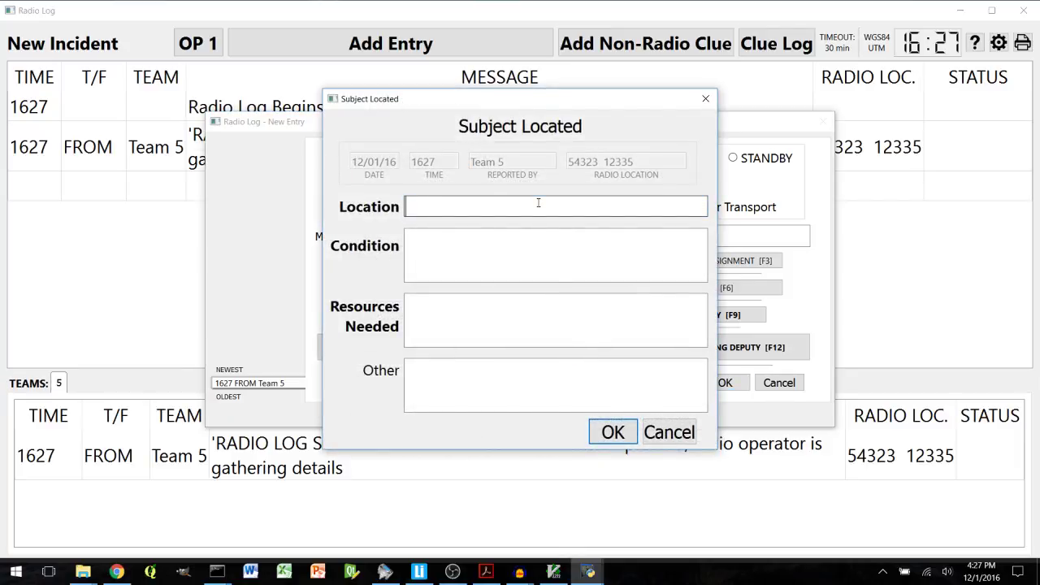
pyautogui.write('54345 12321')
pyautogui.press('Tab')
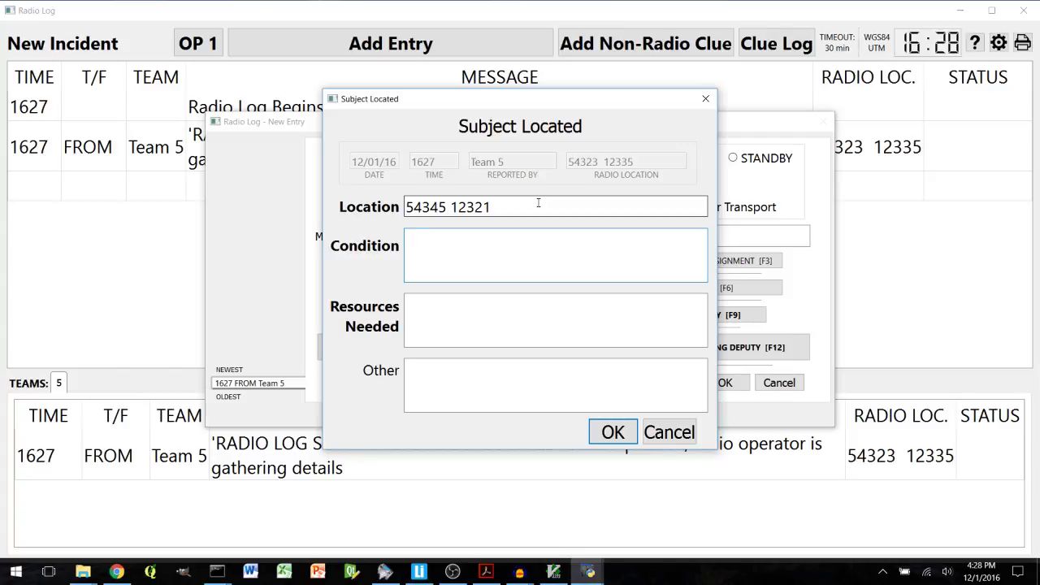
pyautogui.write('broken a')
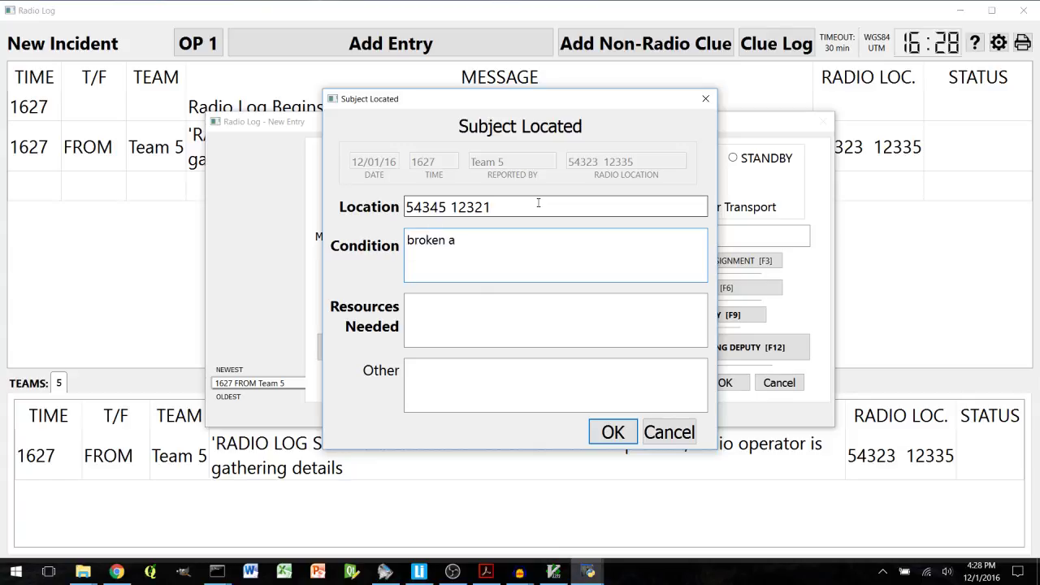
pyautogui.write('nkle, mild hypothermia')
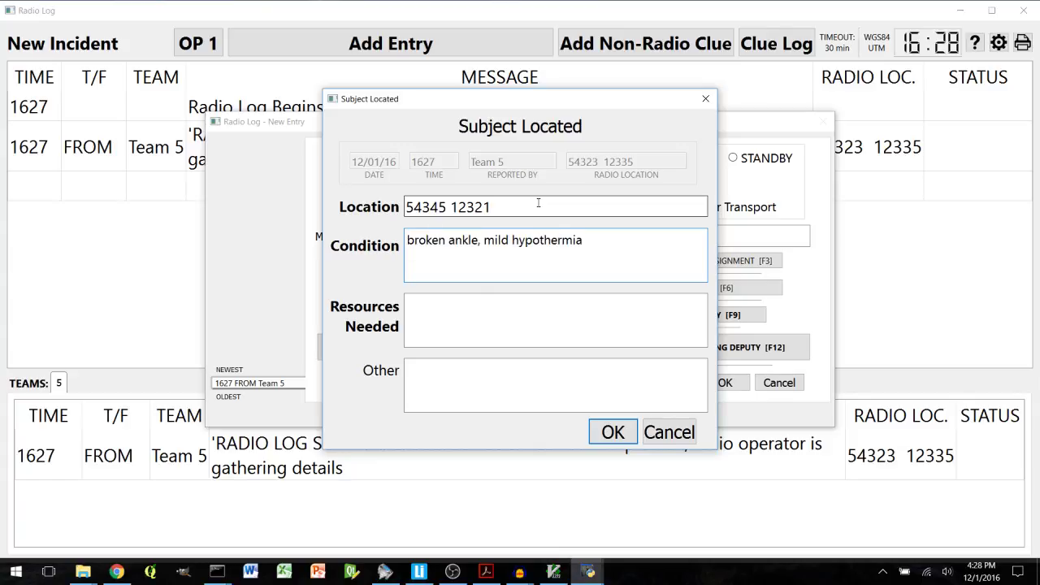
pyautogui.write(', otherwise stable')
# Step: Set the resources needed to "none, walking to IC", and save the Subject Located report and Team 5's log entry
pyautogui.press('Tab')
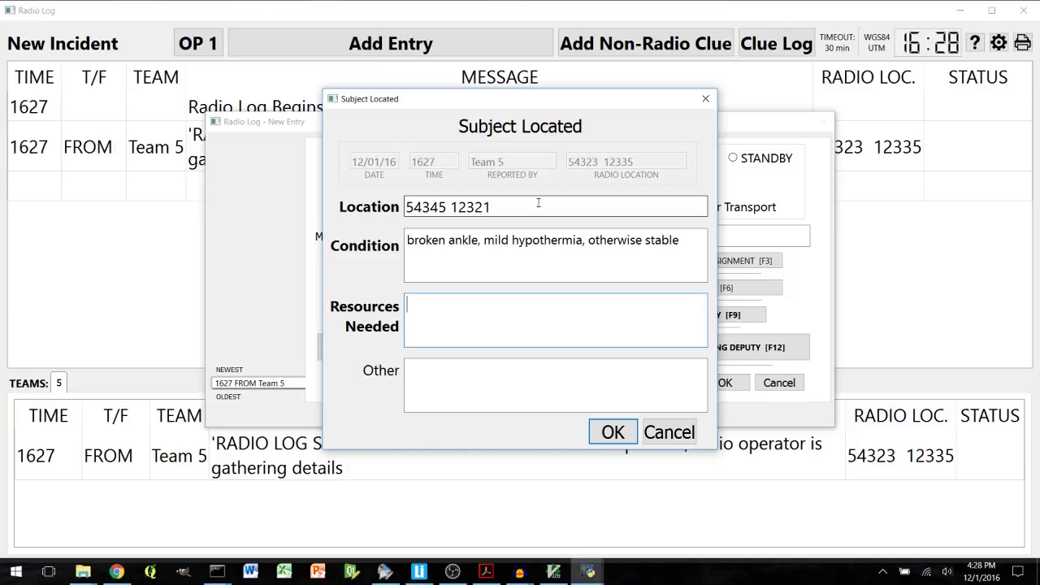
pyautogui.write('none, walking to IC')
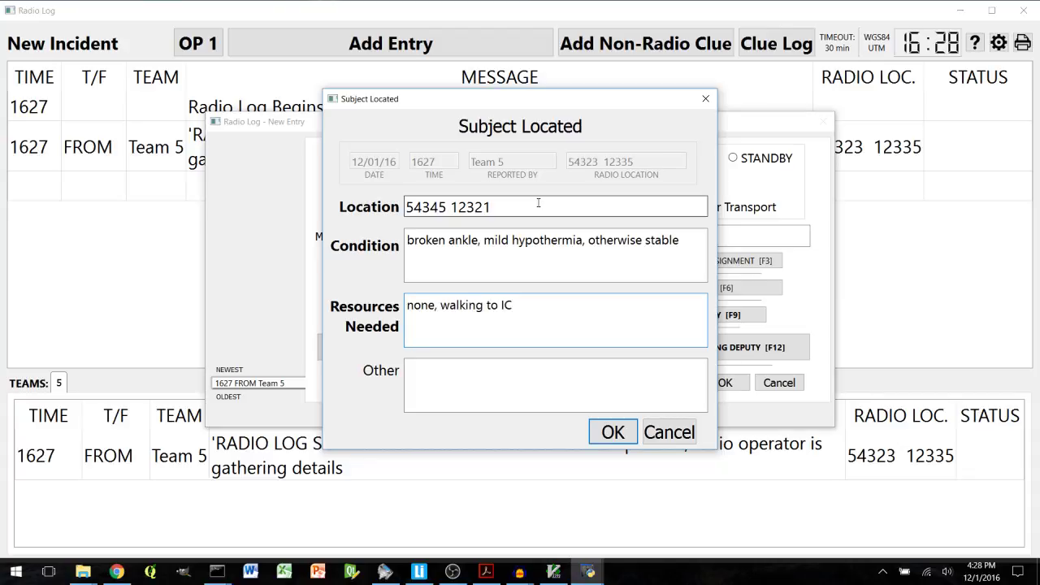
pyautogui.click(613, 432)
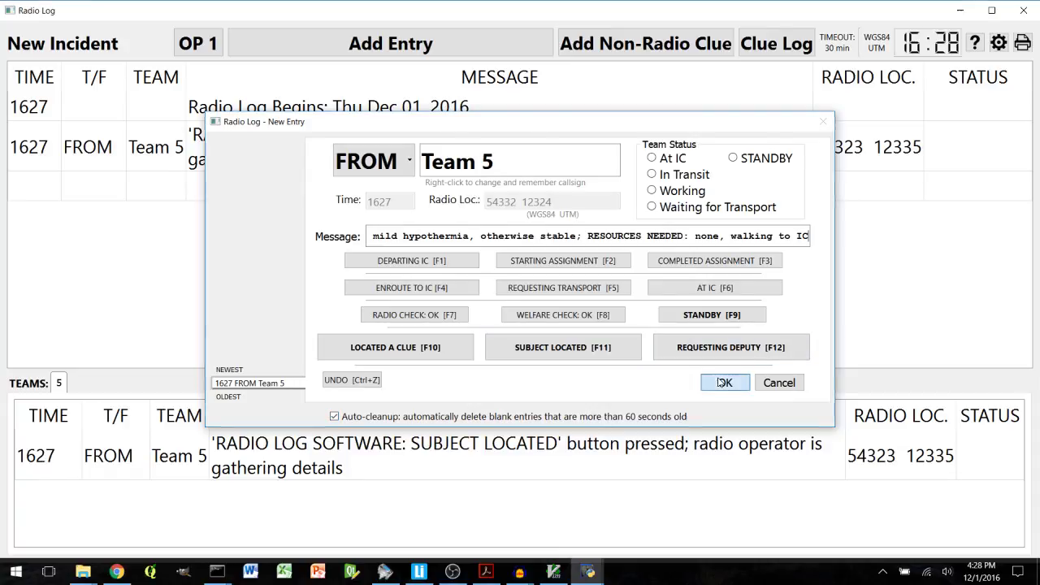
pyautogui.click(718, 382)
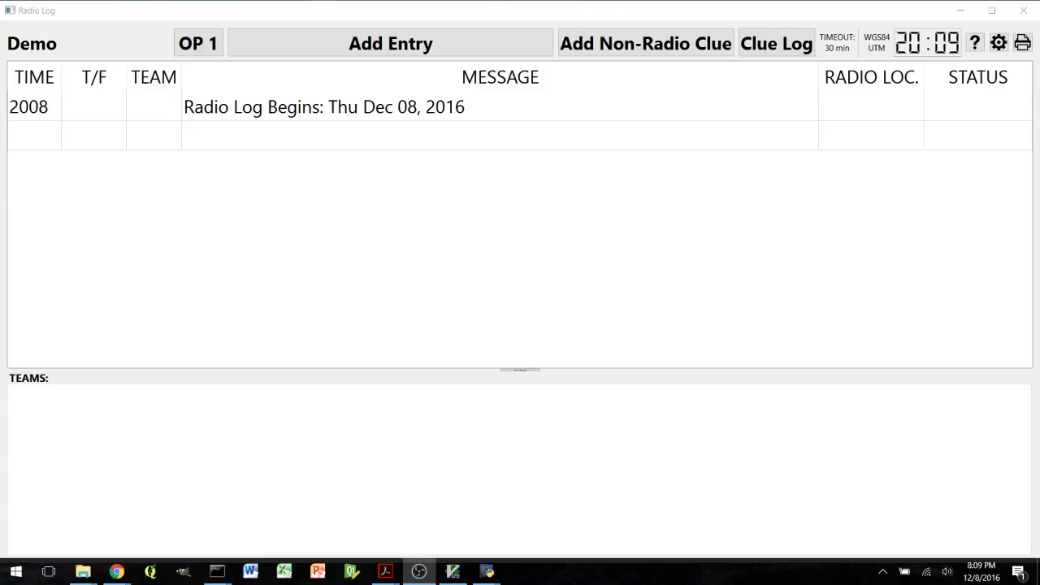
# Step: Change the callsign of Radio 18 to "Team 2" in its new log entry
pyautogui.hotkey('alt', 'Tab')
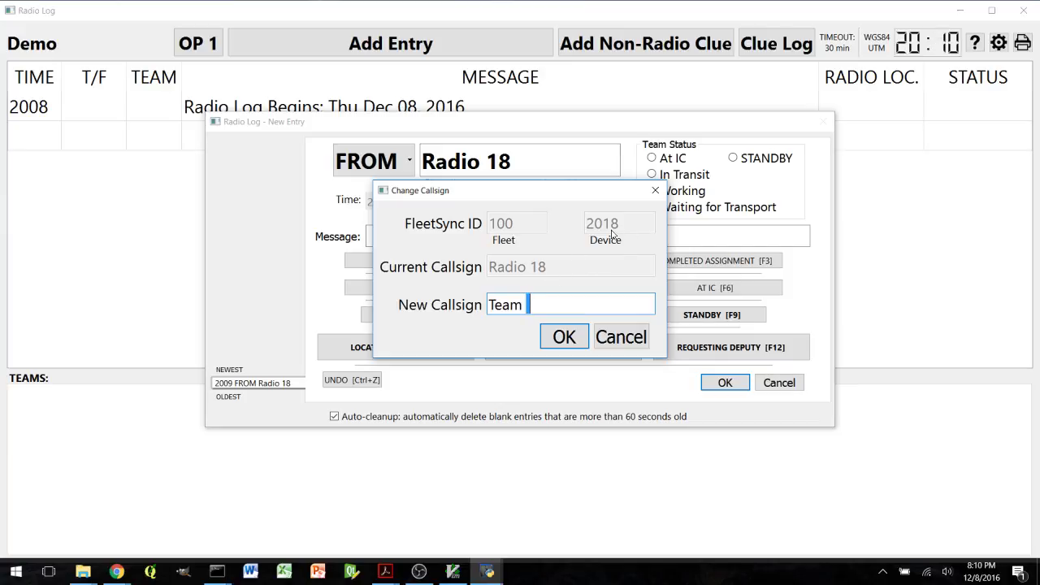
pyautogui.write('2')
pyautogui.click(574, 340)
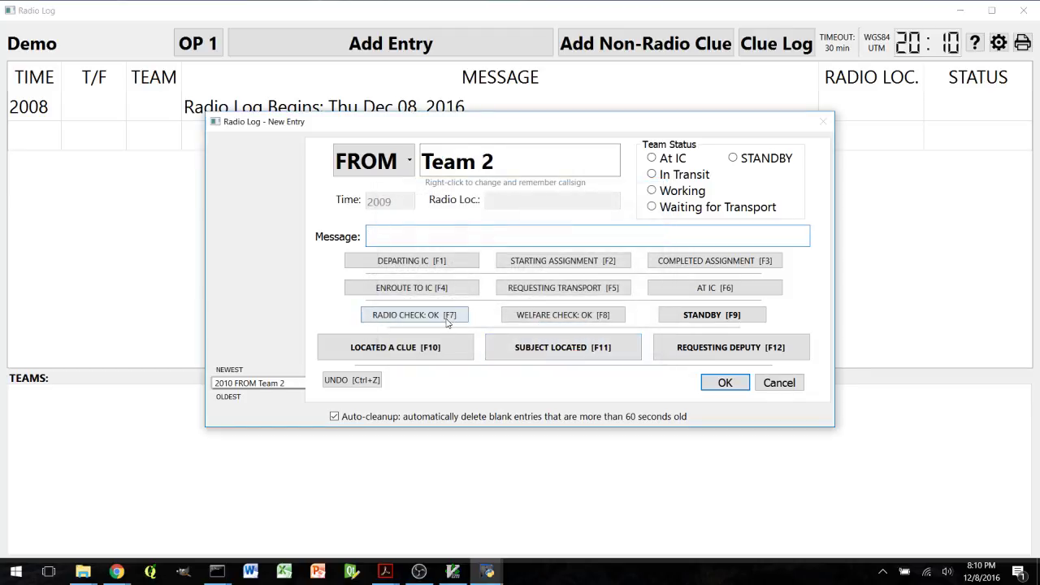
# Step: Save RADIO CHECK: OK entries for Team 2 and for Radio 24, changing Radio 24's callsign to "Team 6"
pyautogui.click(451, 317)
pyautogui.click(745, 386)
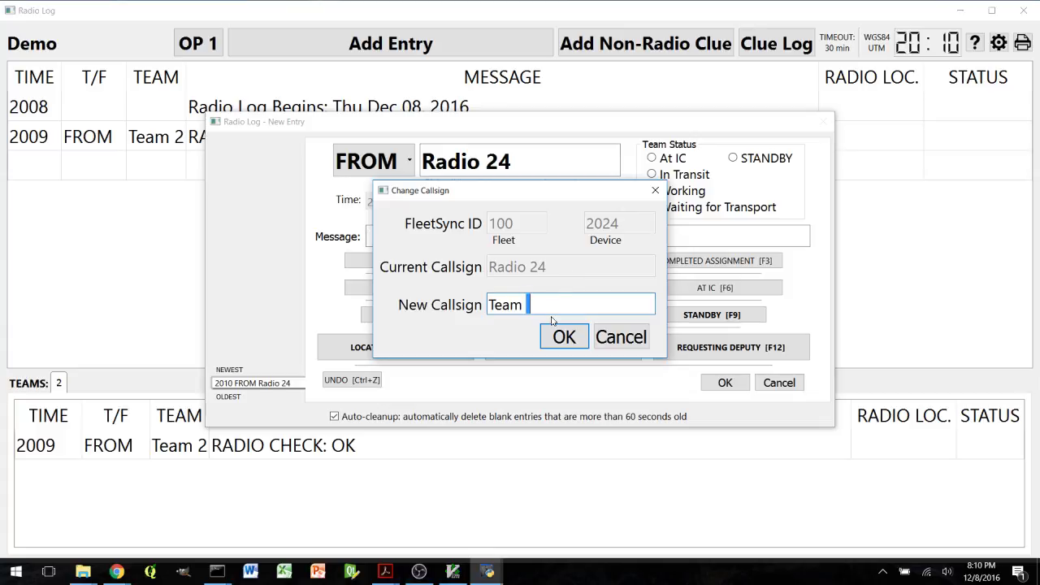
pyautogui.write('6')
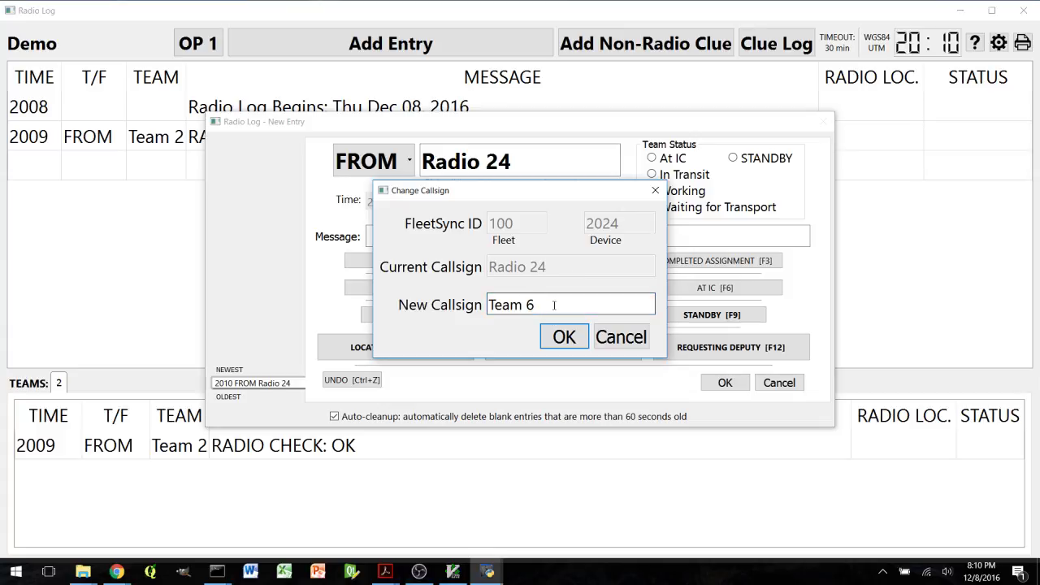
pyautogui.click(564, 338)
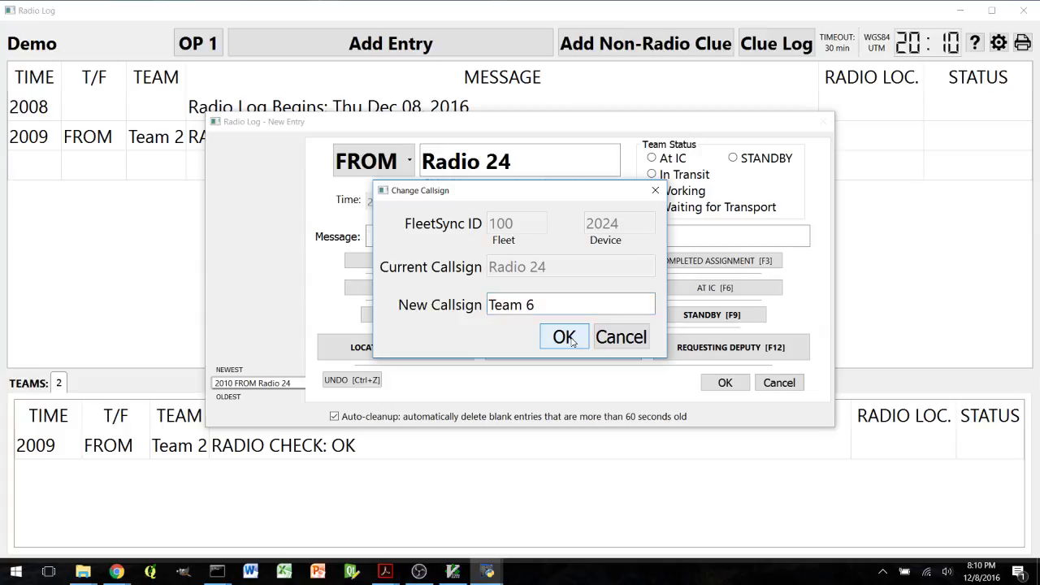
pyautogui.press('F7')
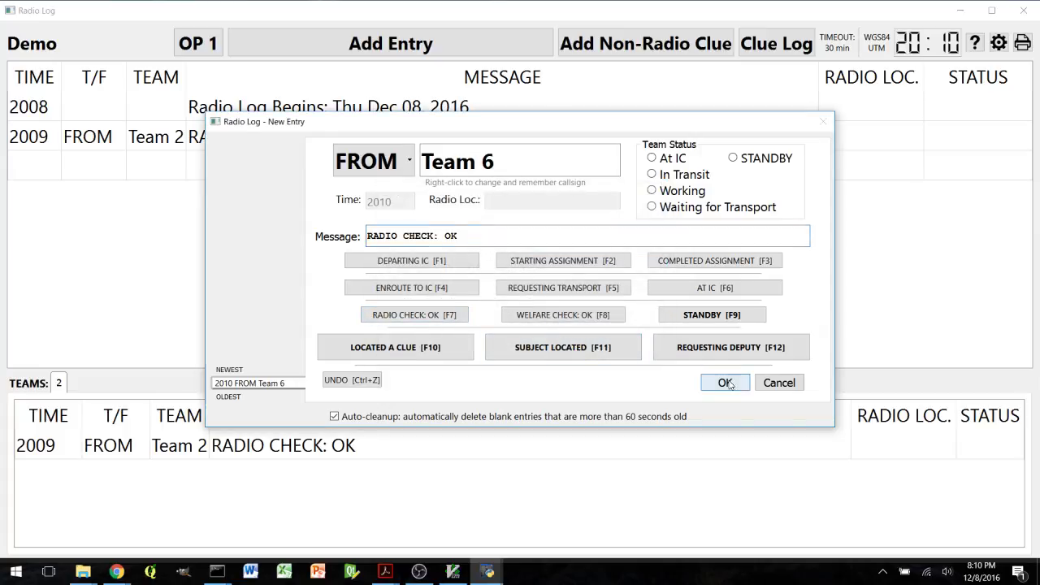
pyautogui.click(724, 383)
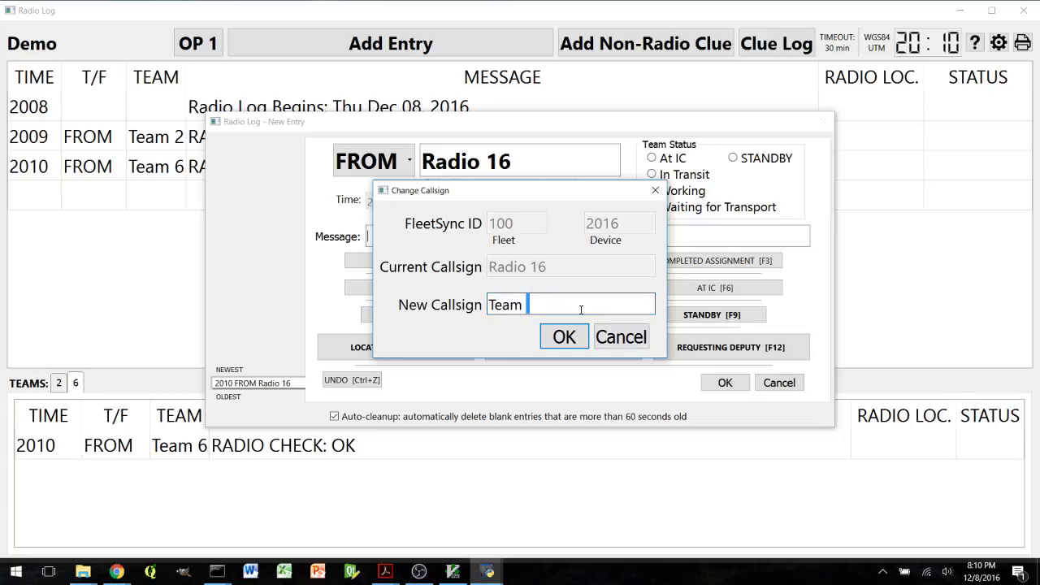
# Step: Change the callsign of Radio 16 to "Trans 1" and save its entry with the message RADIO CHECK: OK
pyautogui.press('BackSpace')
pyautogui.press('BackSpace')
pyautogui.press('BackSpace')
pyautogui.press('BackSpace')
pyautogui.write('rans 1')
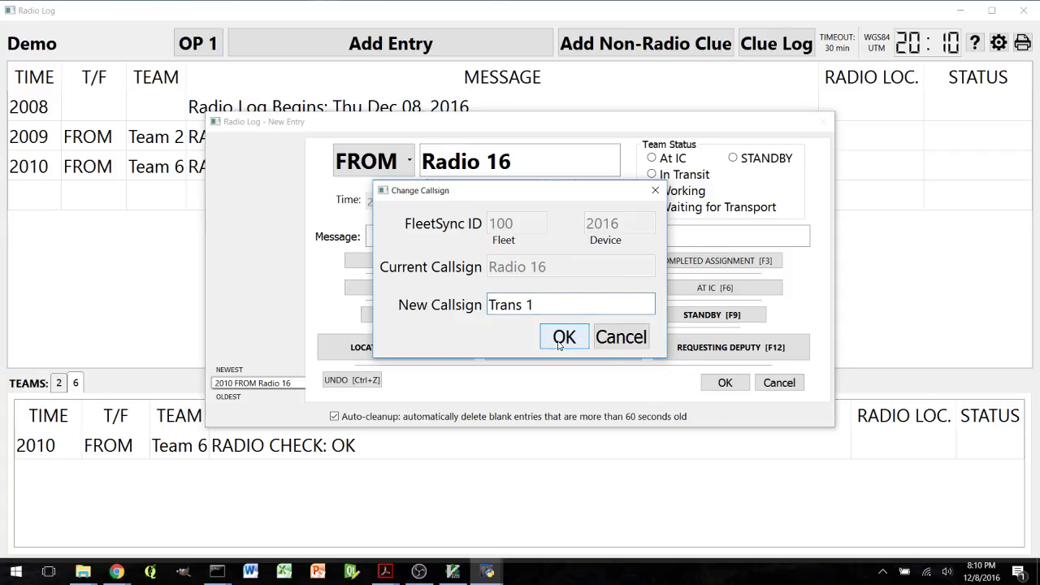
pyautogui.click(561, 340)
pyautogui.click(425, 316)
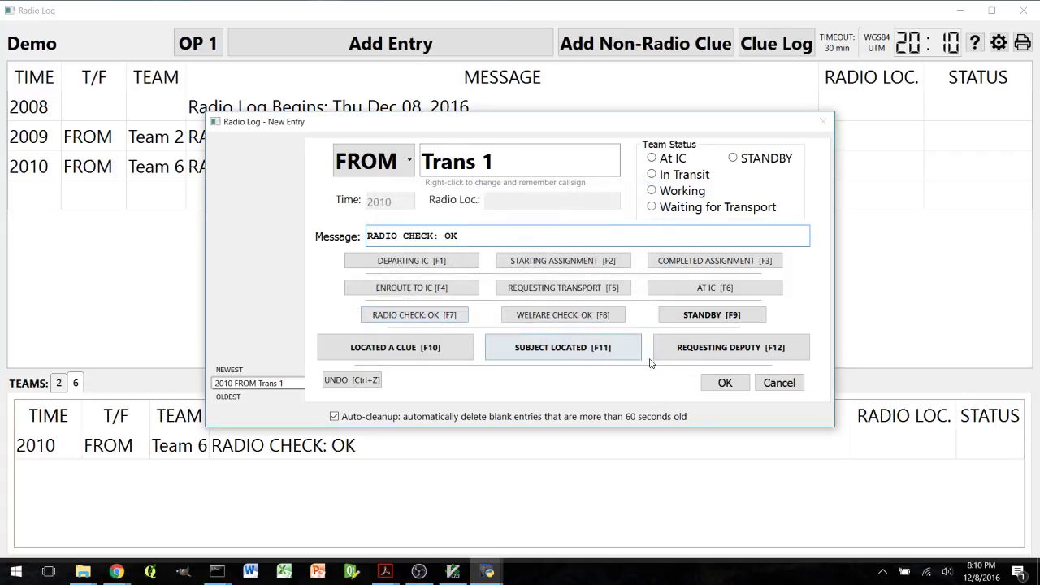
pyautogui.click(724, 383)
# Step: Save a new Team 2 entry with the message "WELFARE CHECK: OK; WELFARE CHECK: OK", keeping its callsign
pyautogui.press('2')
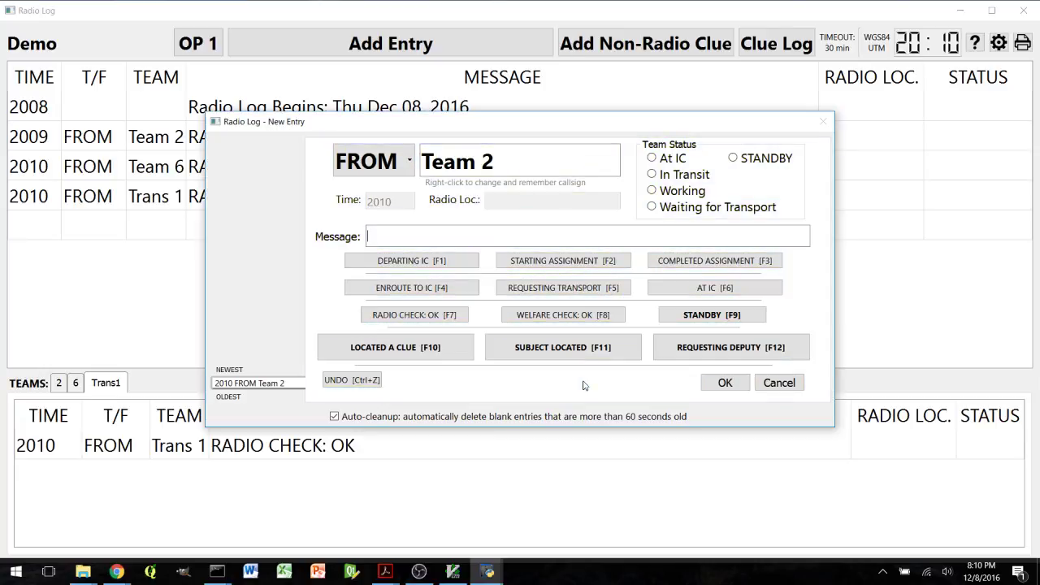
pyautogui.rightClick(521, 169)
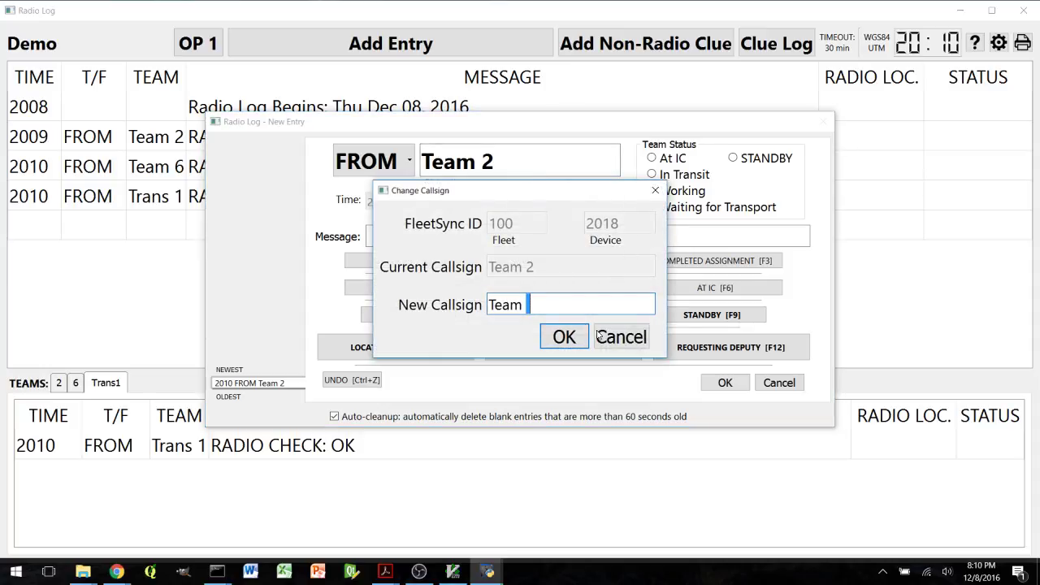
pyautogui.click(605, 335)
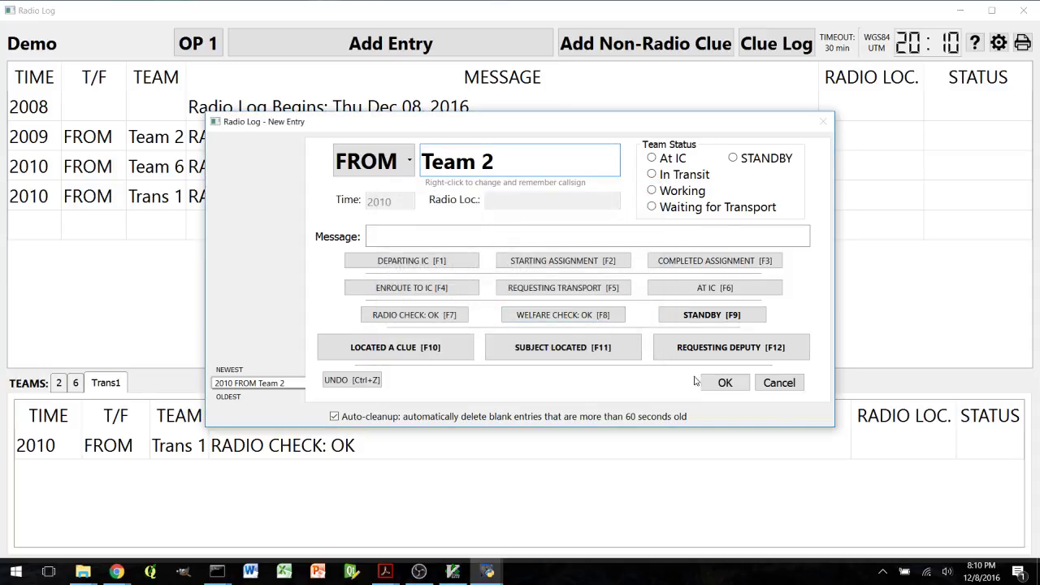
pyautogui.click(520, 316)
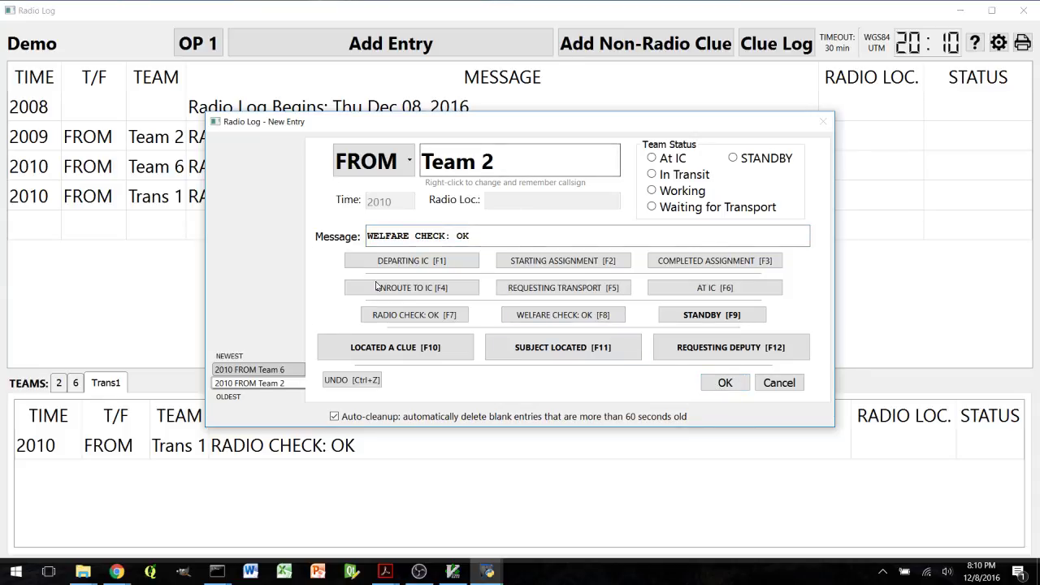
pyautogui.click(564, 315)
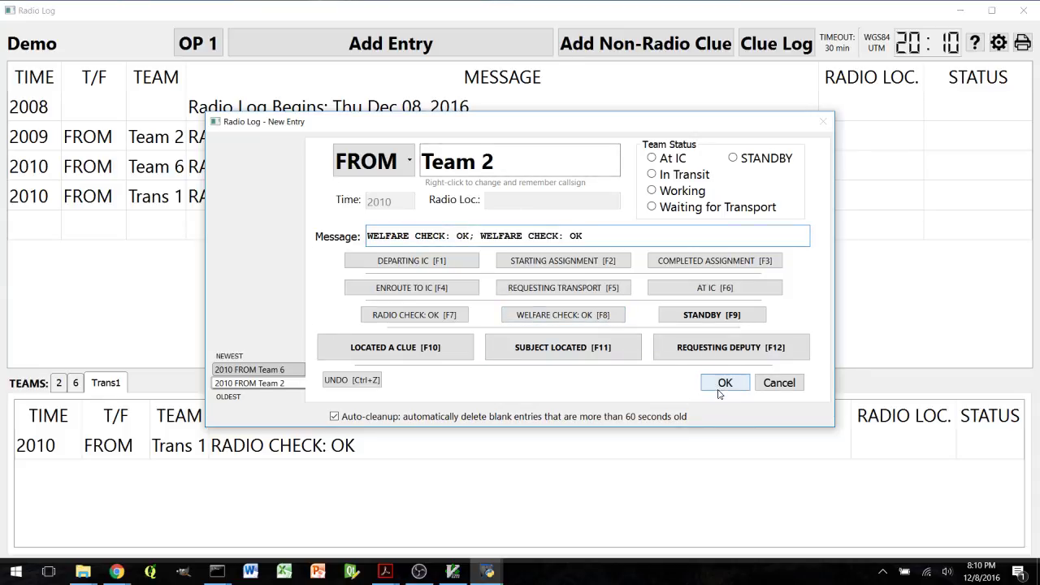
pyautogui.click(724, 384)
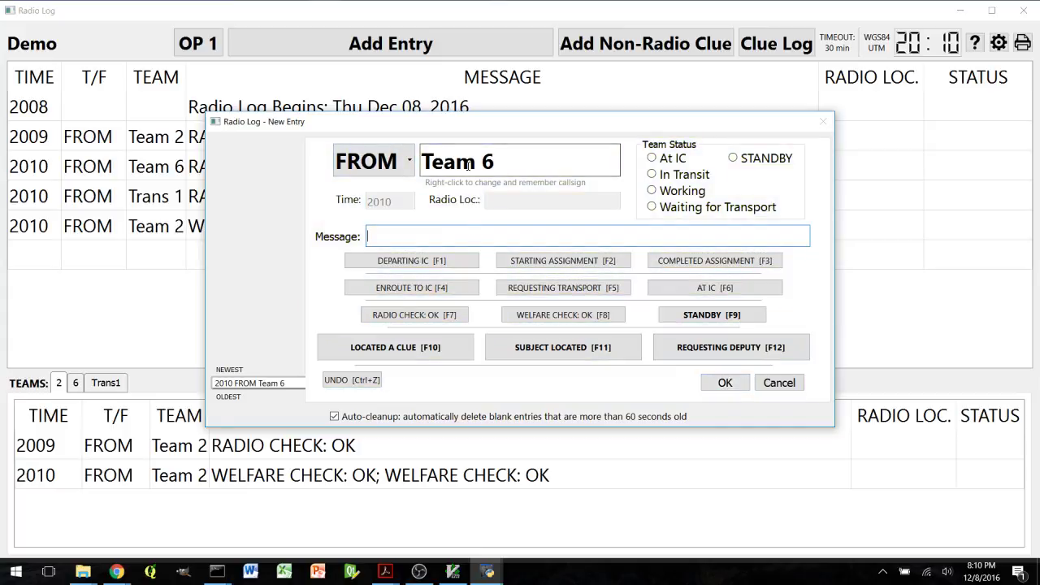
# Step: Save a WELFARE CHECK: OK entry for Team 6 and a RADIO CHECK: OK entry for Trans 1
pyautogui.click(599, 314)
pyautogui.click(742, 382)
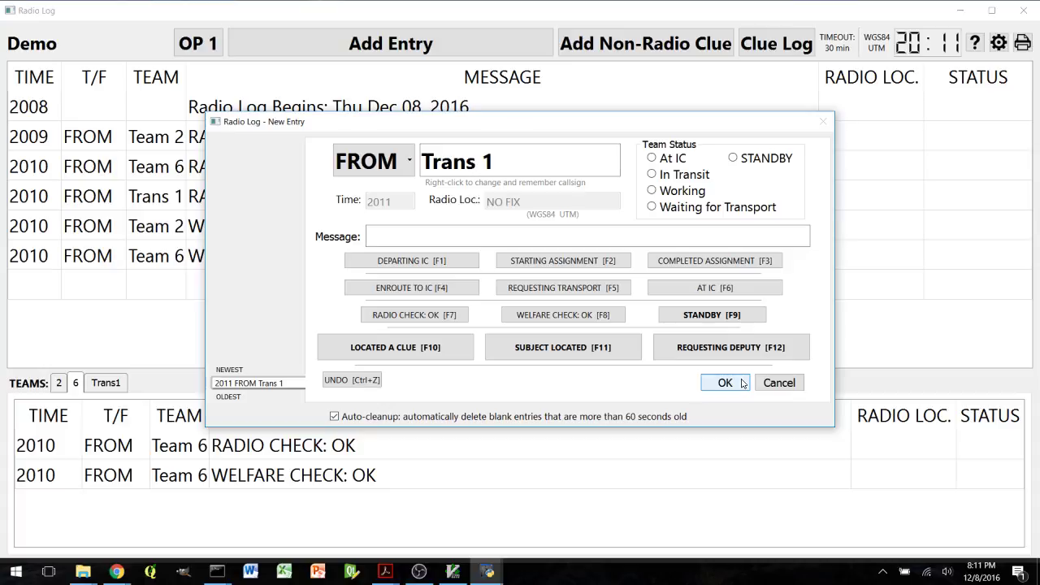
pyautogui.press('F7')
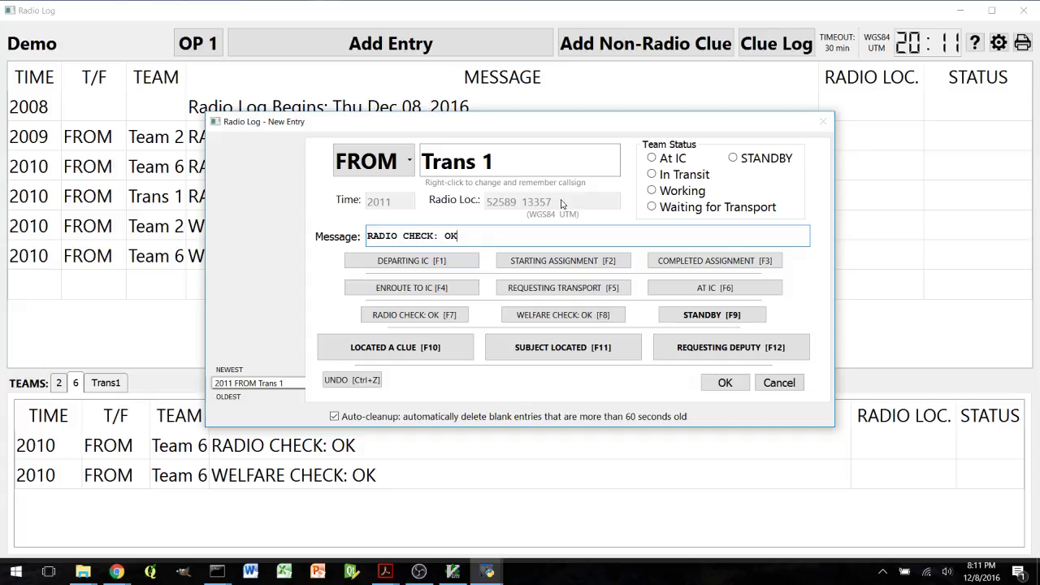
pyautogui.click(719, 384)
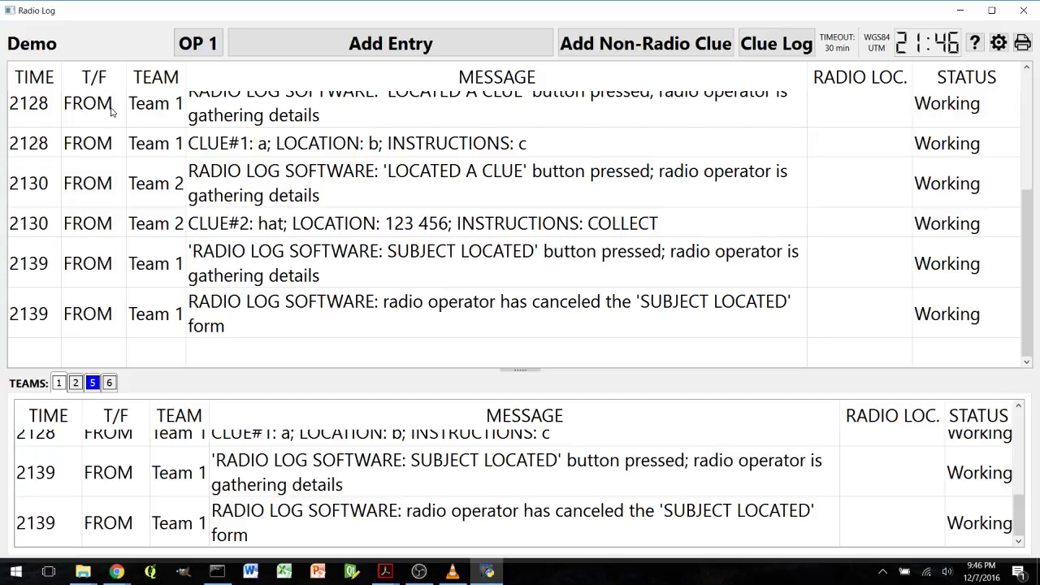
# Step: Start a new entry from Team 1 with the message RADIO CHECK: OK and leave it pending
pyautogui.press('f')
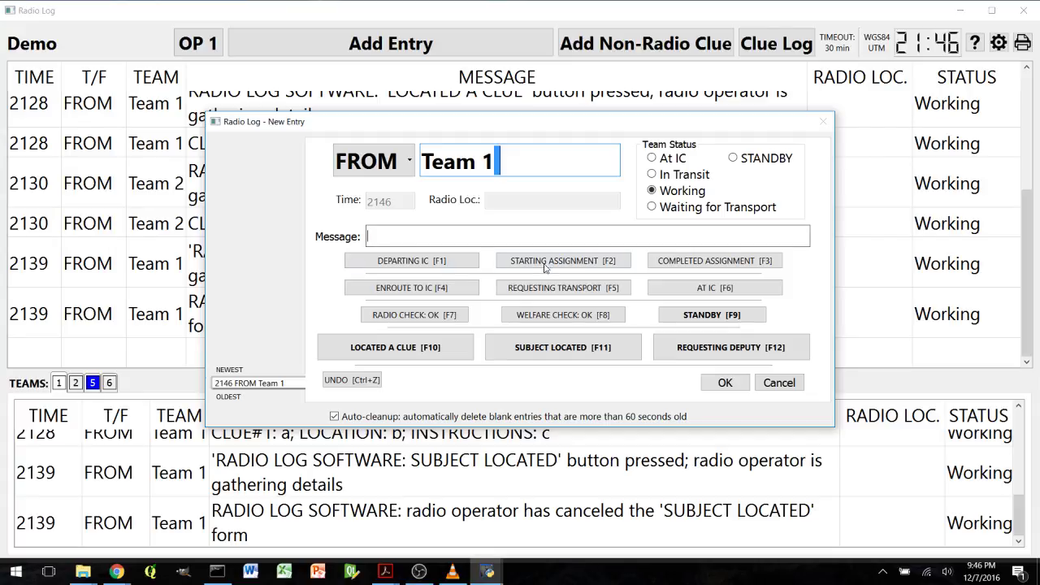
pyautogui.click(455, 320)
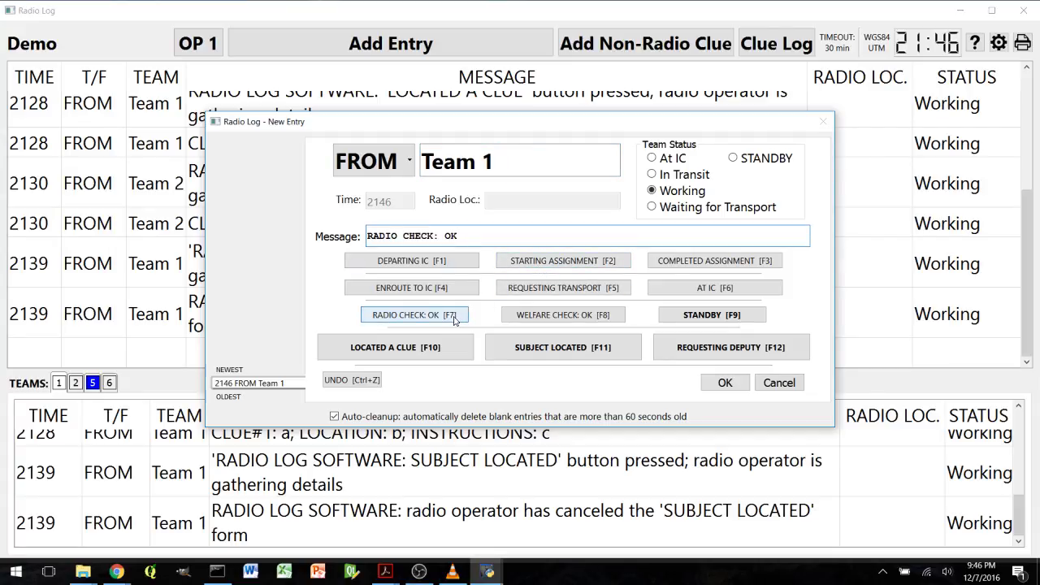
pyautogui.click(935, 412)
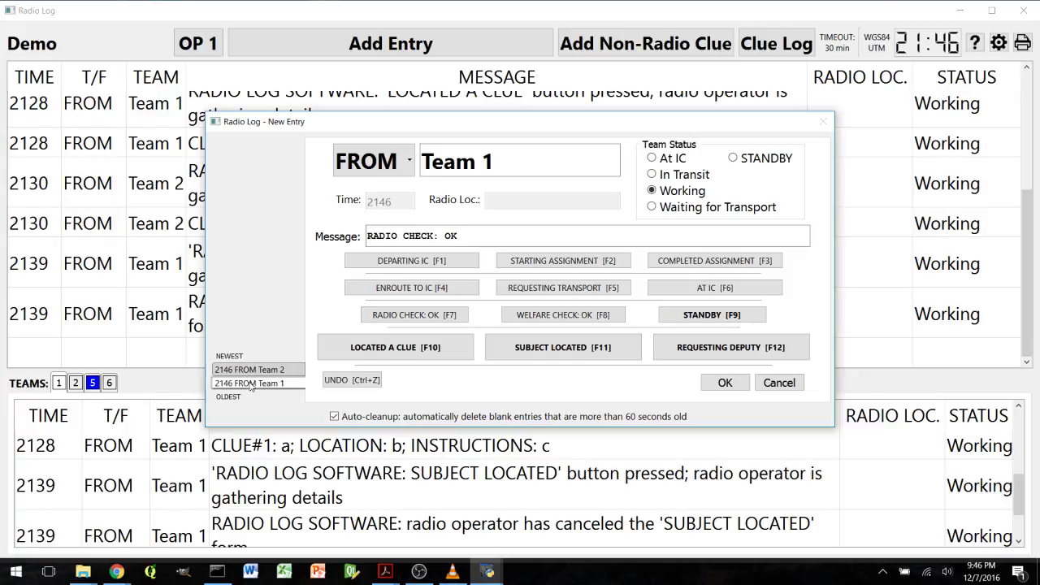
# Step: Alternate between the pending Team 1 and Team 2 entries, and enter DEPARTING IC as Team 2's message
pyautogui.click(257, 371)
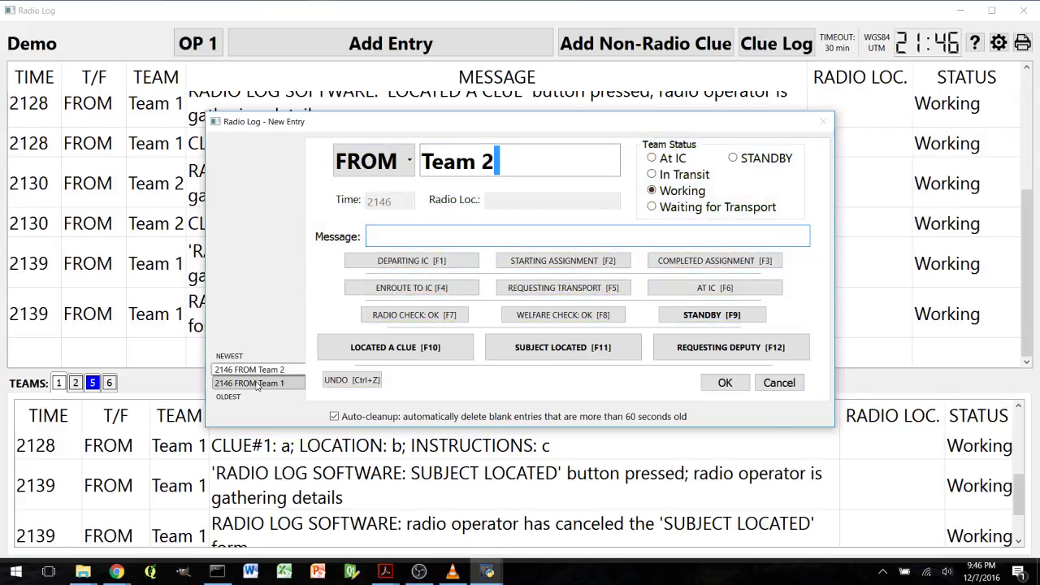
pyautogui.click(258, 382)
pyautogui.click(258, 370)
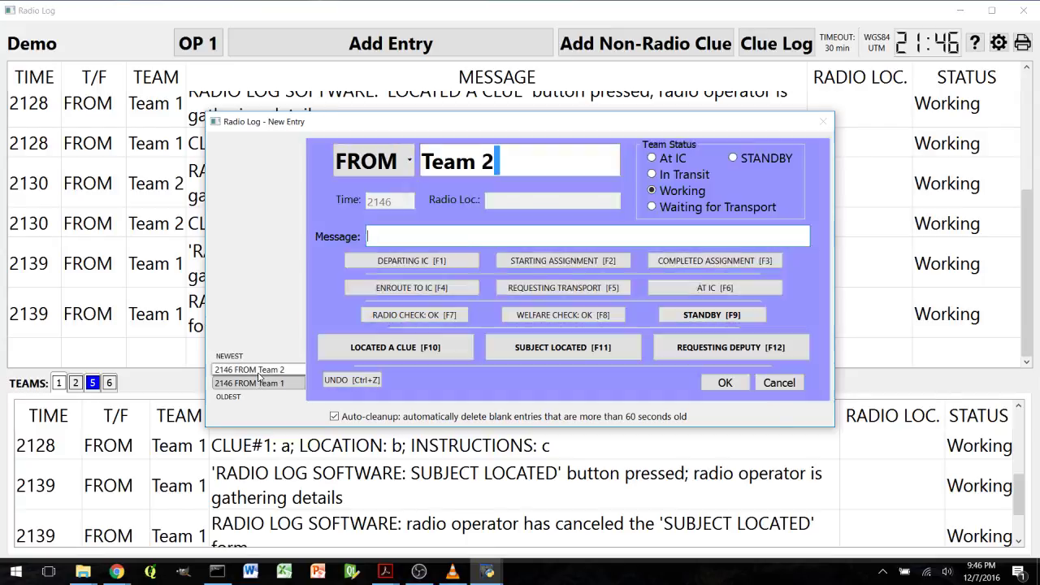
pyautogui.click(260, 384)
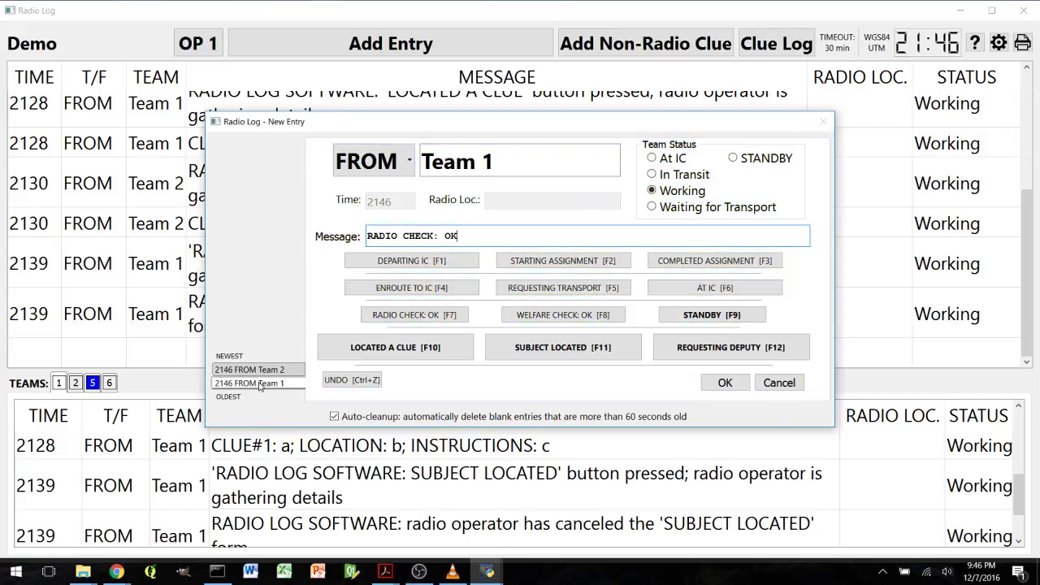
pyautogui.click(261, 371)
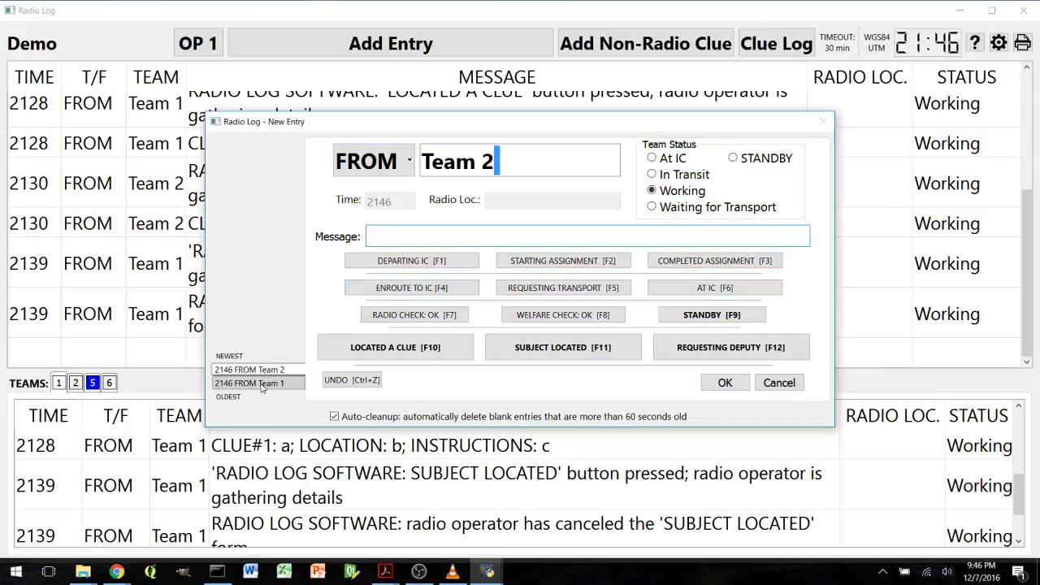
pyautogui.click(260, 383)
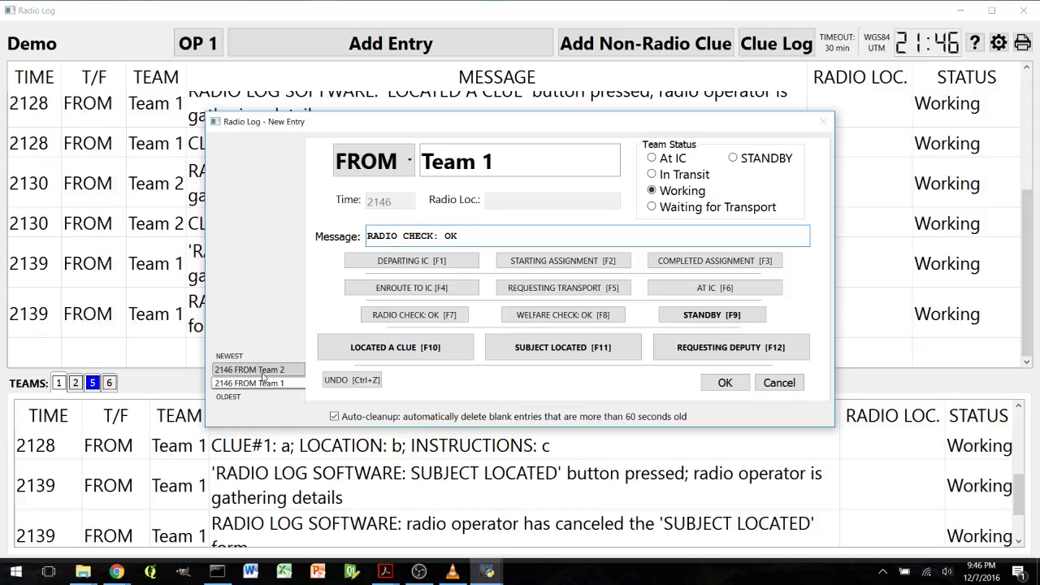
pyautogui.click(263, 370)
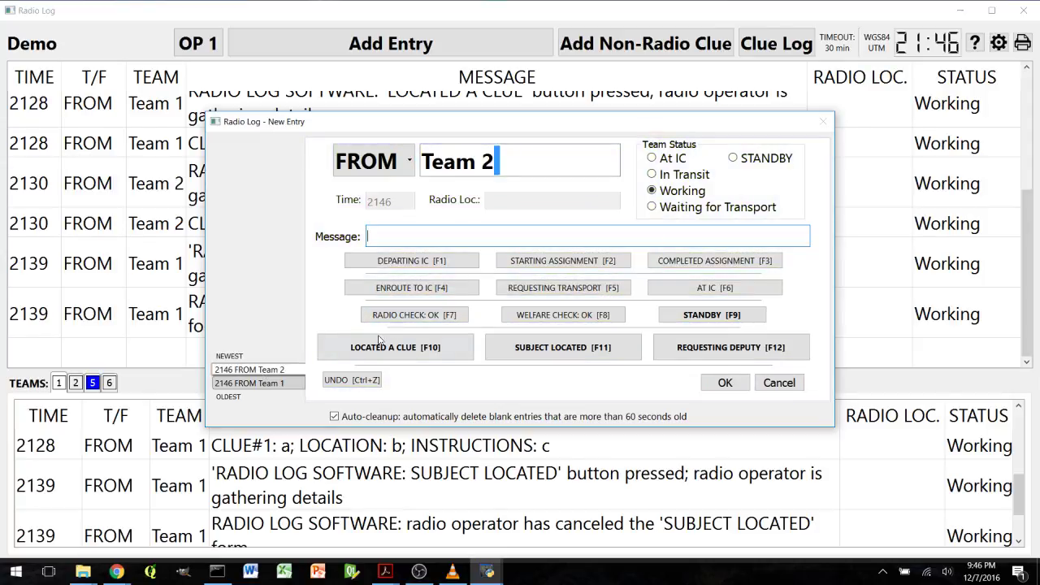
pyautogui.click(441, 263)
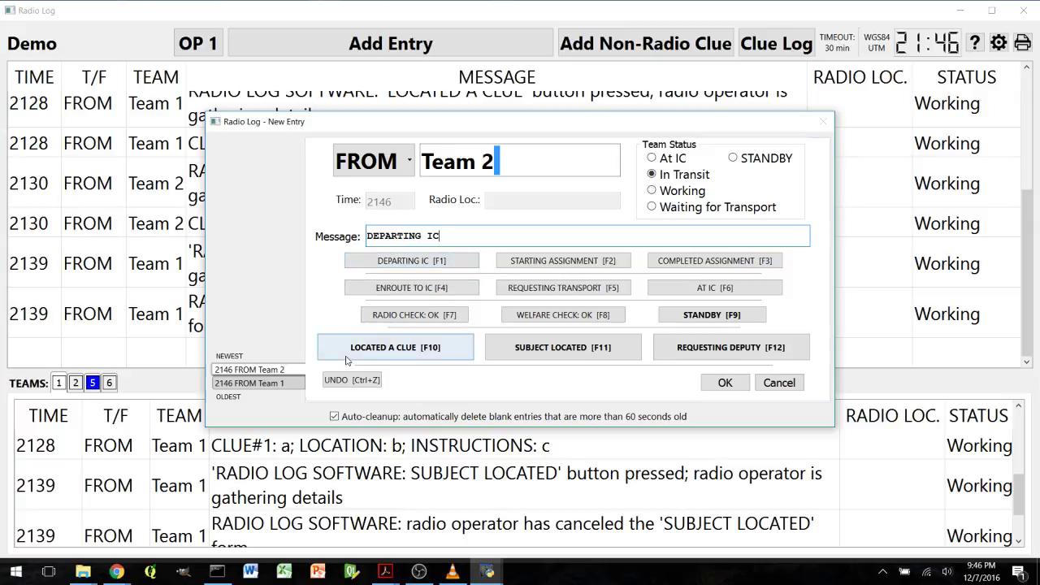
# Step: Return to the pending Team 1 entry and add STARTING ASSIGNMENT to its message
pyautogui.click(238, 385)
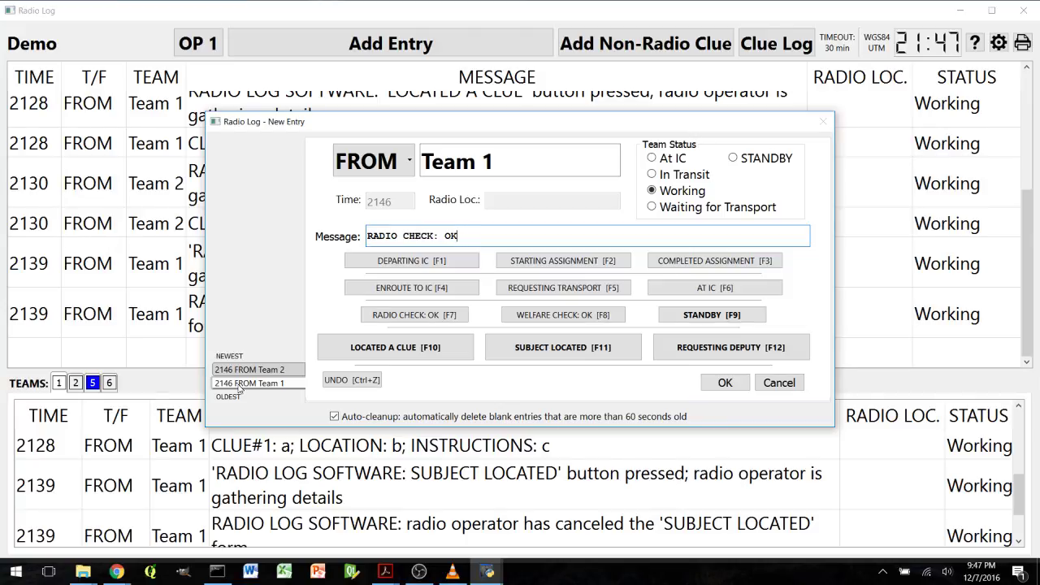
pyautogui.click(246, 372)
pyautogui.click(252, 385)
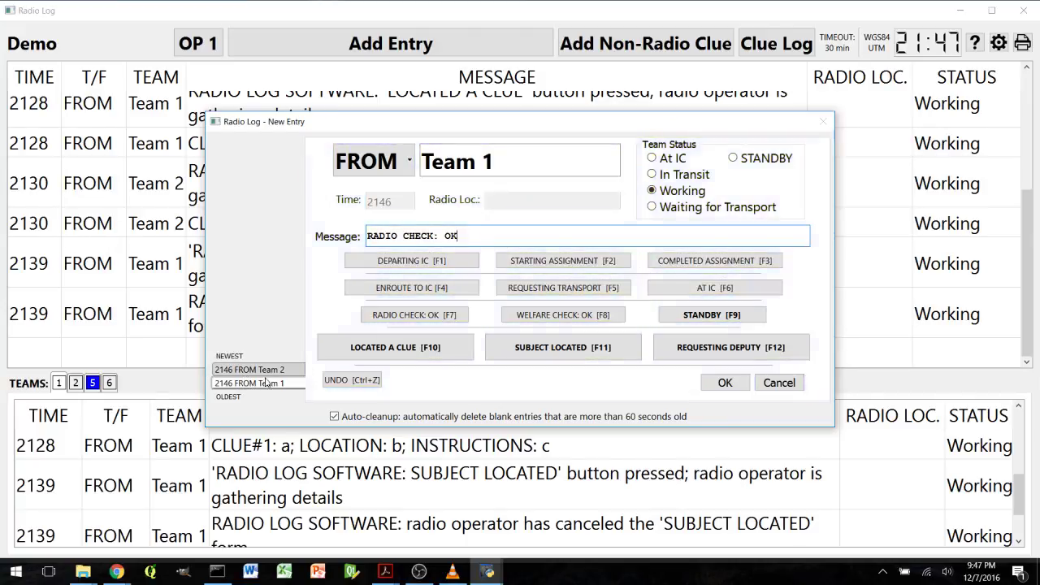
pyautogui.press('F2')
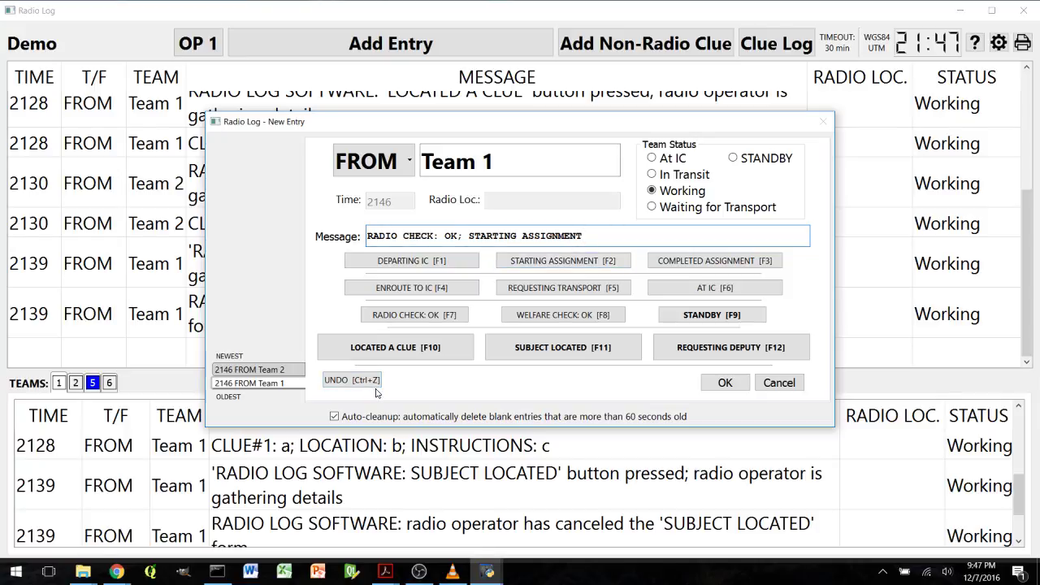
# Step: Review both pending entries, and save Team 2's entry followed by Team 1's
pyautogui.click(273, 373)
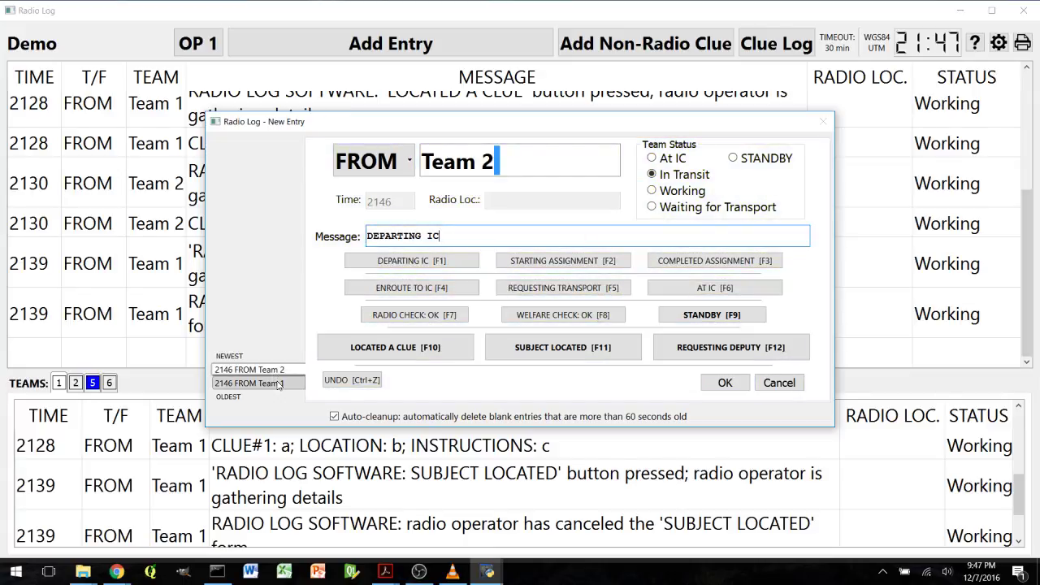
pyautogui.click(278, 384)
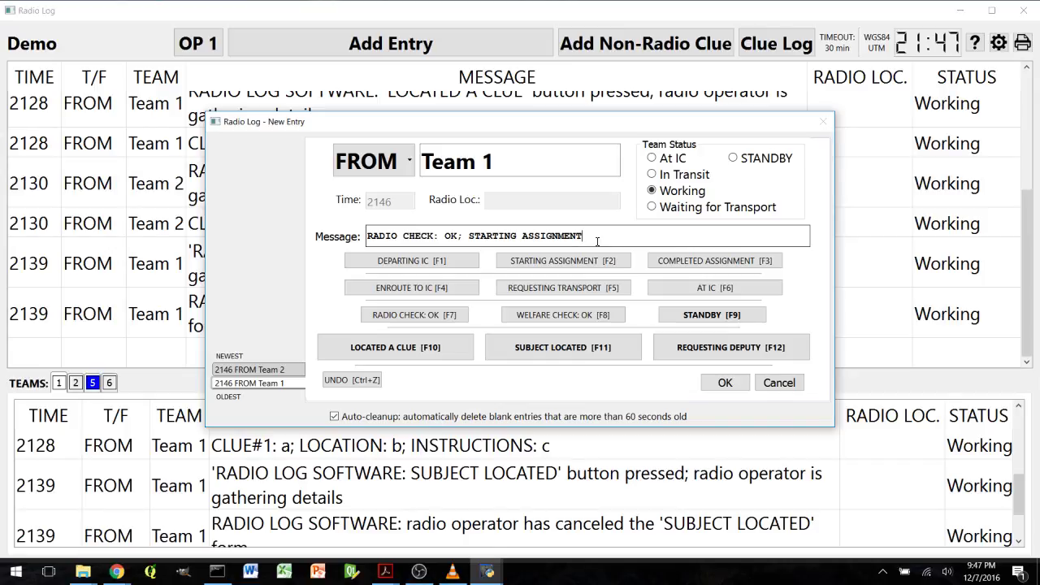
pyautogui.click(246, 370)
pyautogui.click(741, 385)
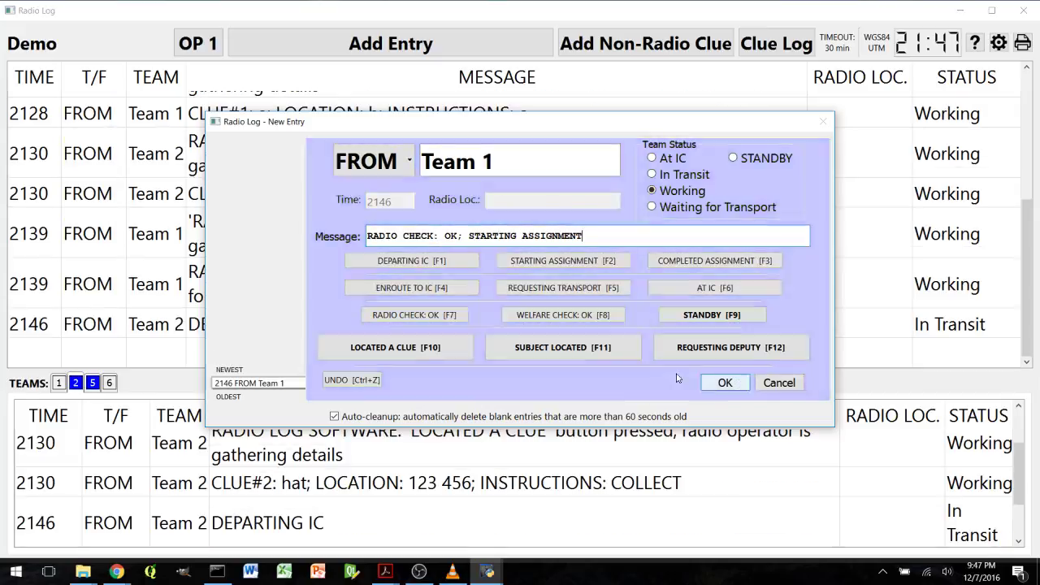
pyautogui.click(729, 387)
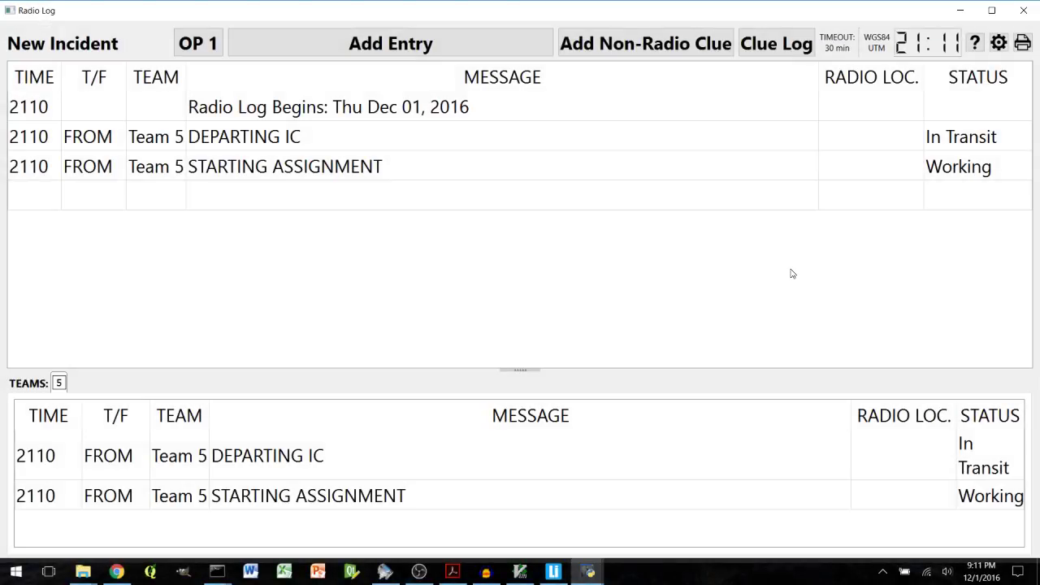
# Step: Log the message RADIO CHECK: OK in the pending entries from Team 1, Team 4 and Team 5, saving each one
pyautogui.press('1')
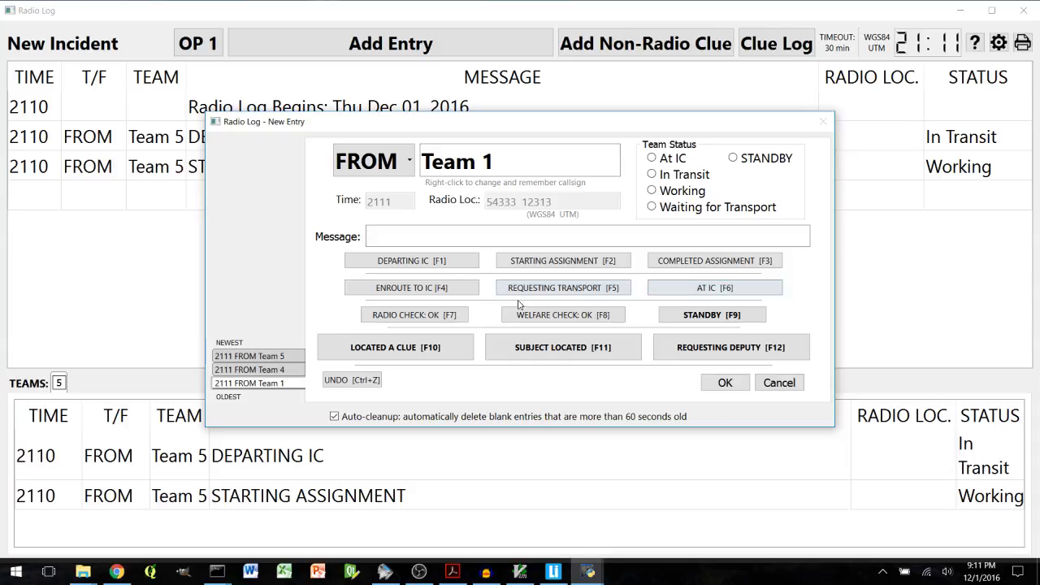
pyautogui.click(448, 315)
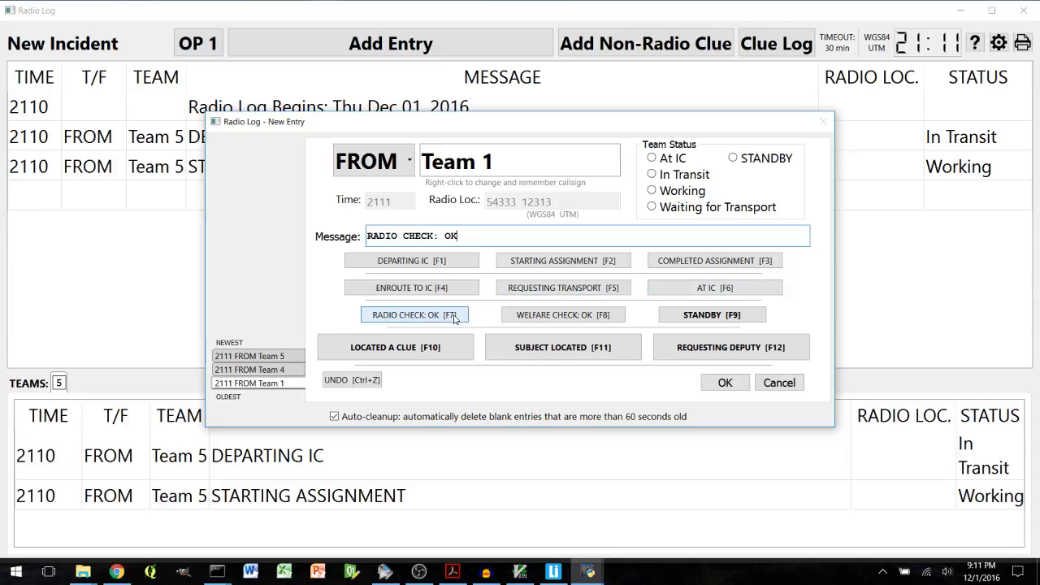
pyautogui.click(715, 383)
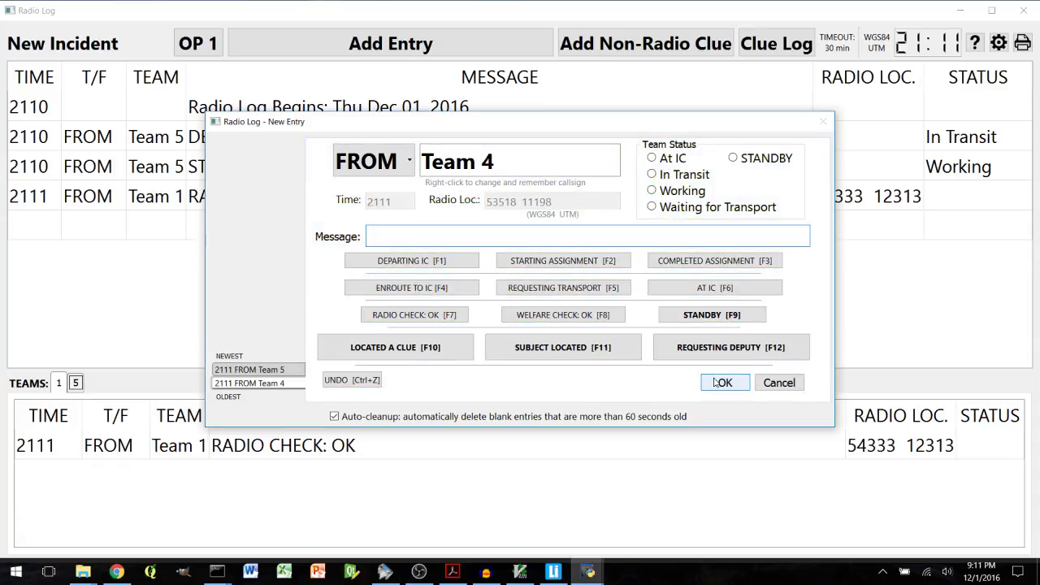
pyautogui.press('F7')
pyautogui.click(712, 384)
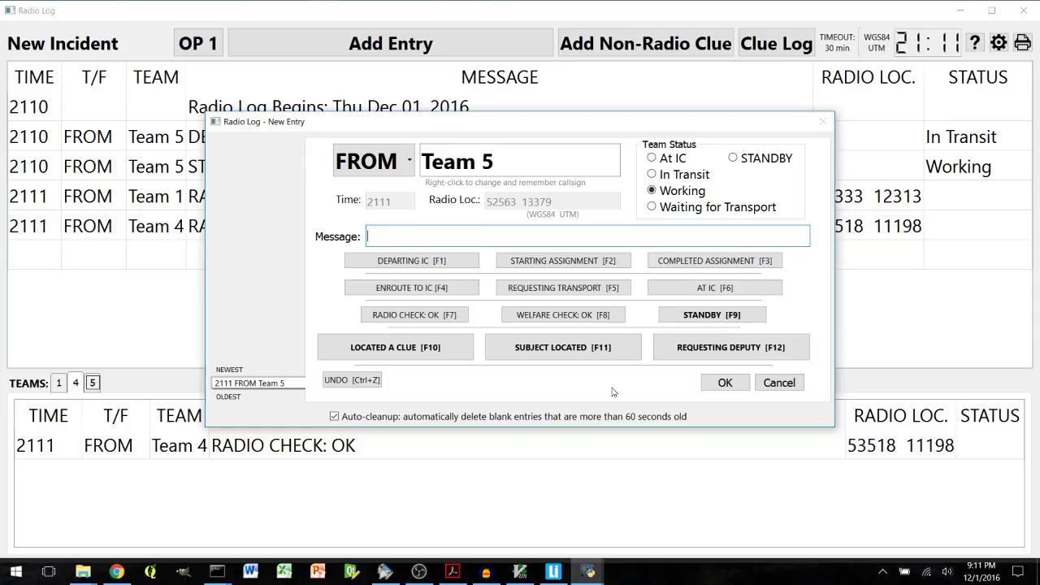
pyautogui.click(443, 317)
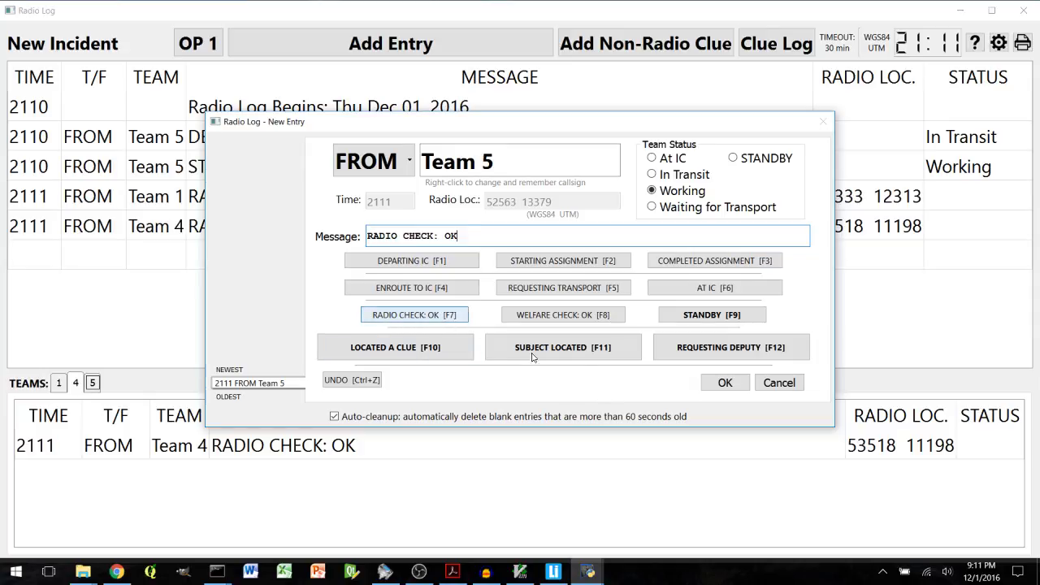
pyautogui.click(723, 386)
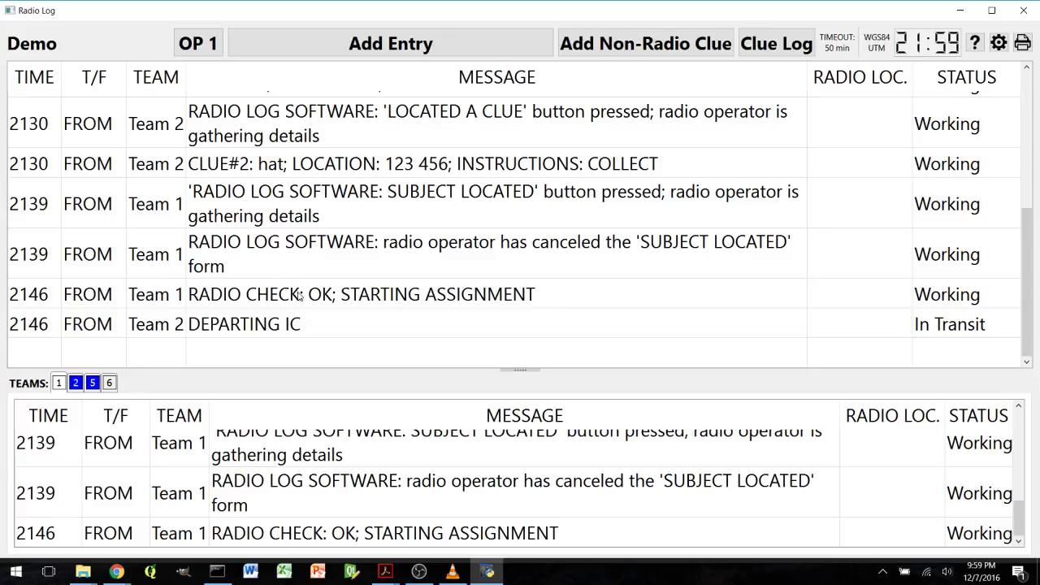
# Step: Amend Team 2's DEPARTING IC entry so its message reads "leaving IC for real", and save the amendment
pyautogui.rightClick(296, 328)
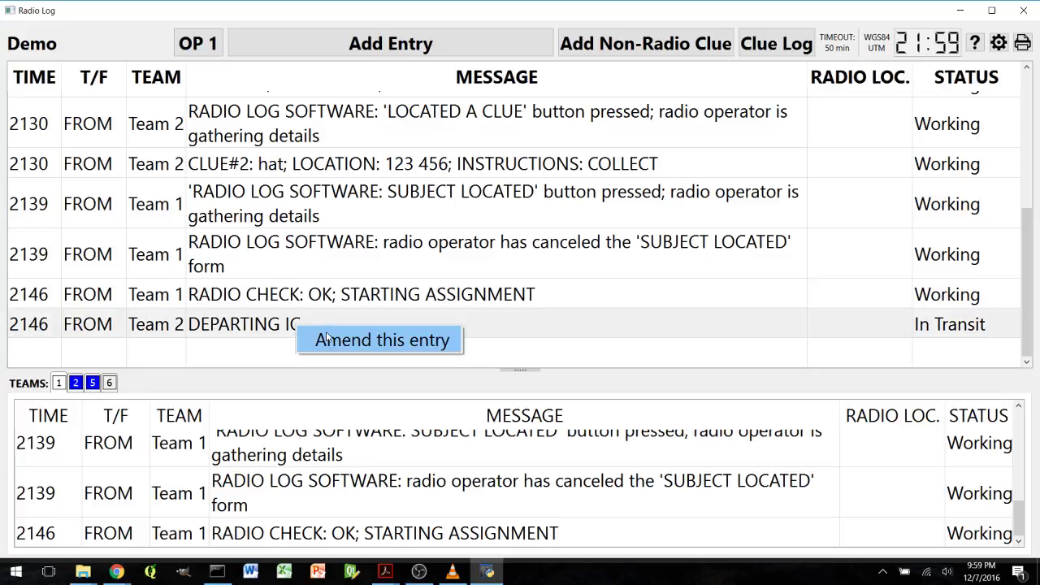
pyautogui.click(330, 339)
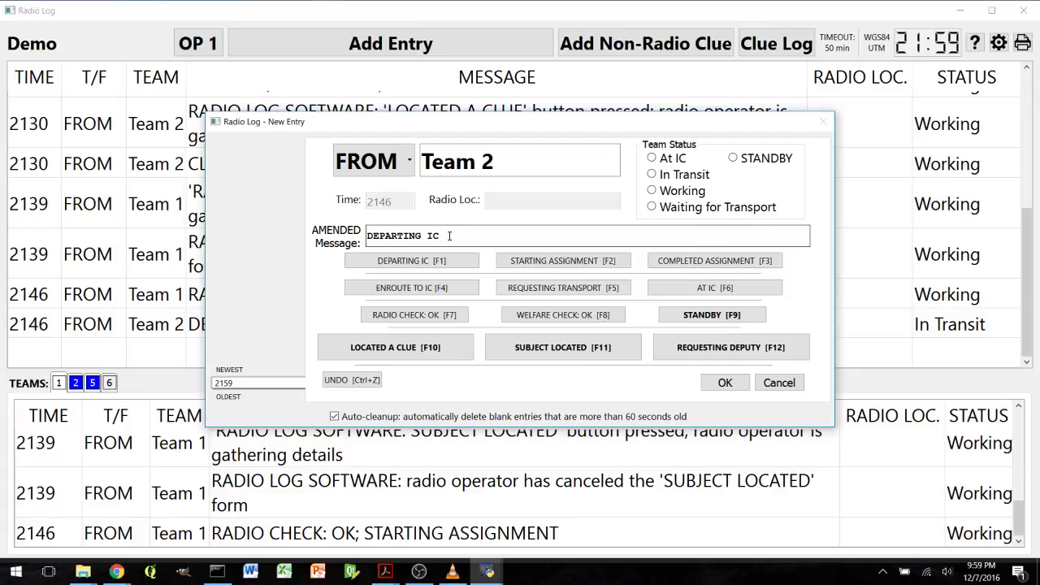
pyautogui.write('for neam')
pyautogui.press('BackSpace')
pyautogui.press('BackSpace')
pyautogui.press('BackSpace')
pyautogui.press('BackSpace')
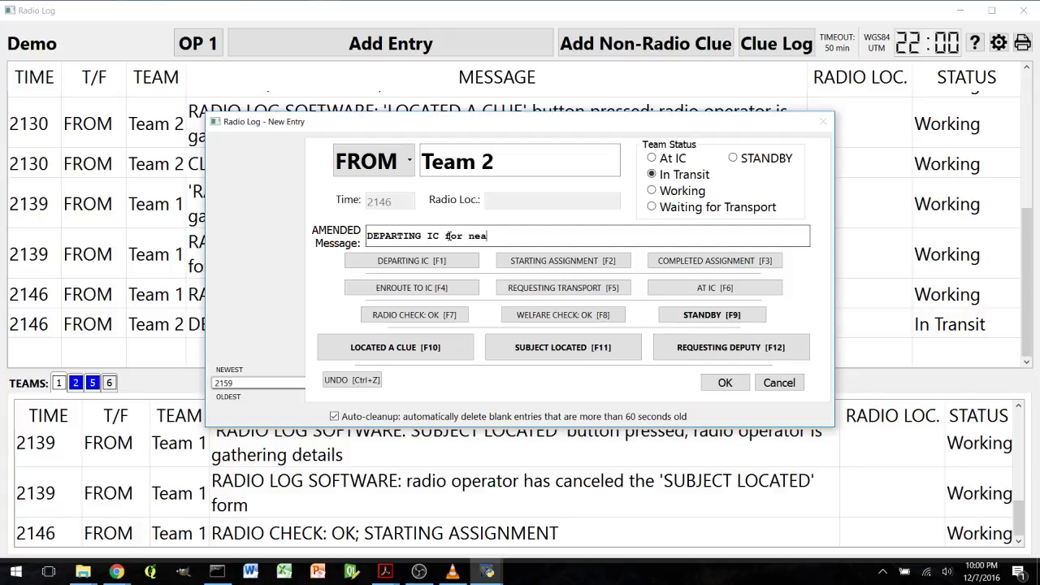
pyautogui.write('real')
pyautogui.moveTo(422, 236); pyautogui.dragTo(343, 234)
pyautogui.write('leaving')
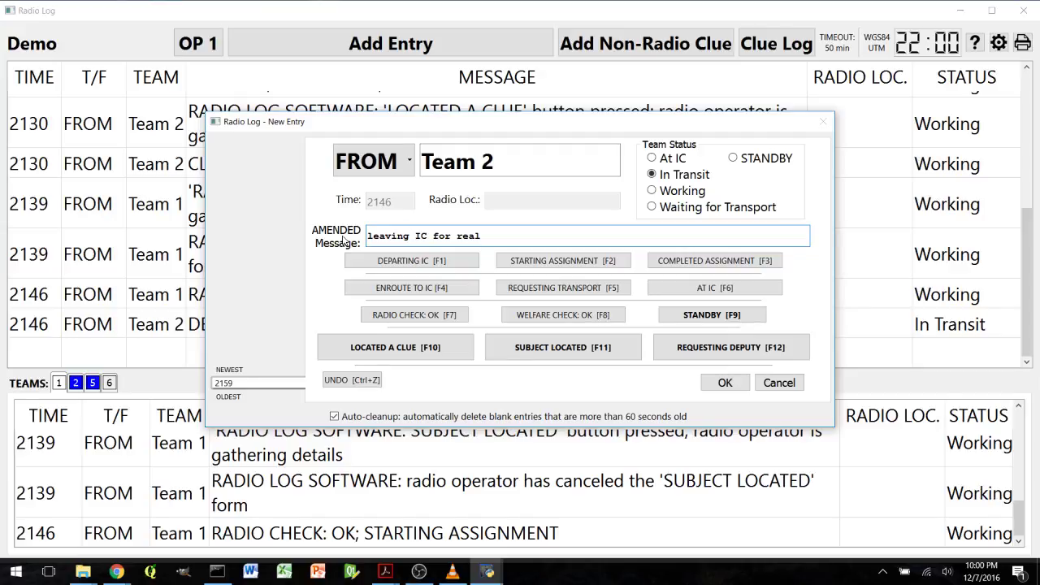
pyautogui.click(721, 383)
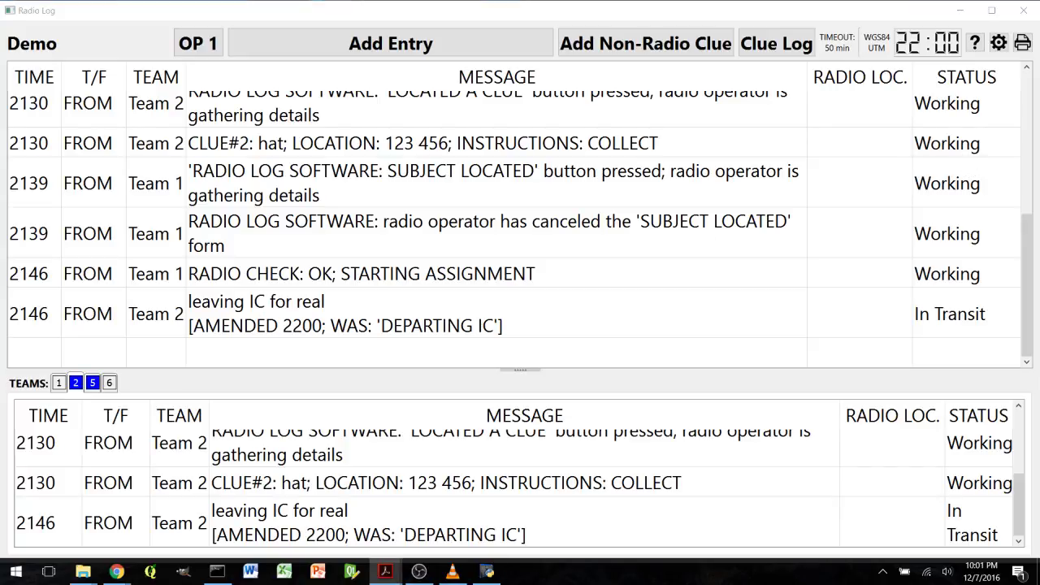
pyautogui.click(547, 3)
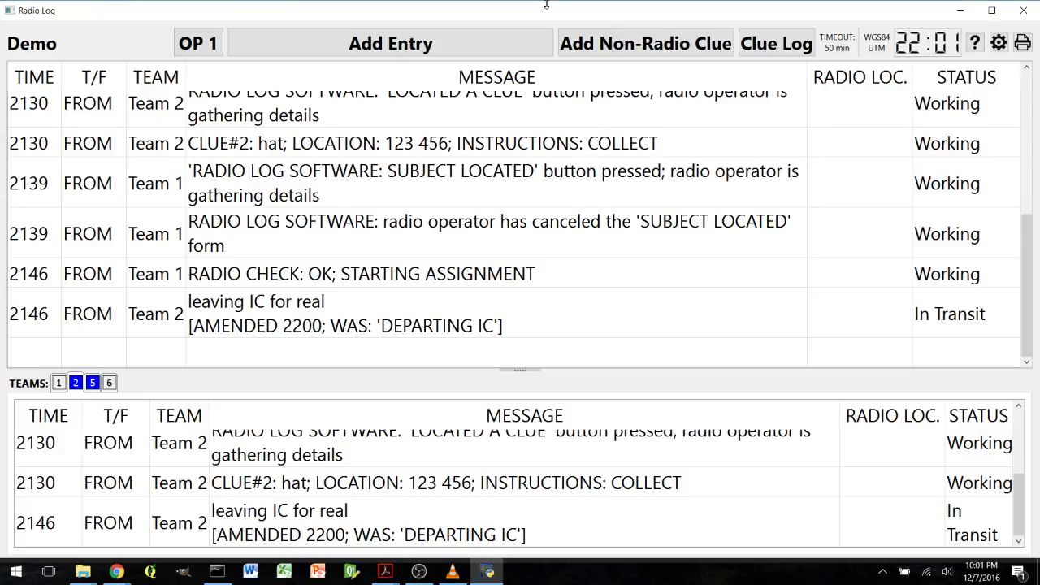
pyautogui.click(199, 49)
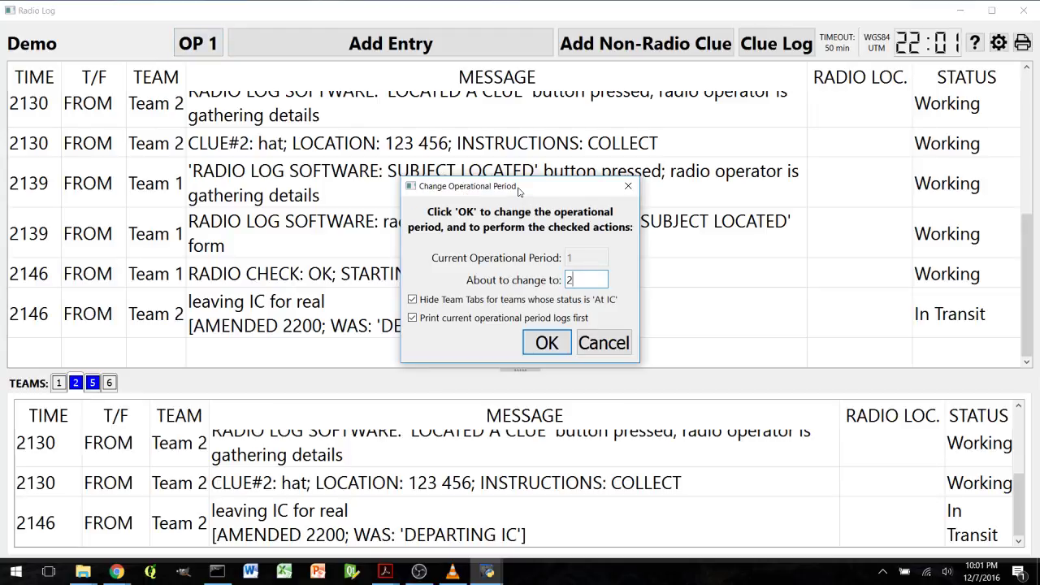
pyautogui.click(599, 278)
pyautogui.click(604, 344)
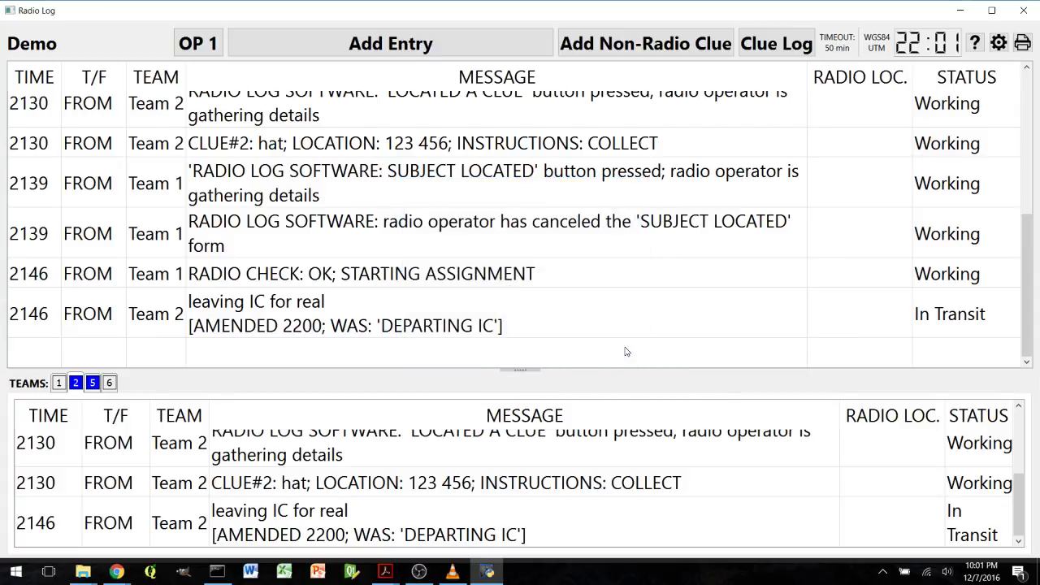
# Step: Log an AT IC message for Team 6, and another for Team 2
pyautogui.press('6')
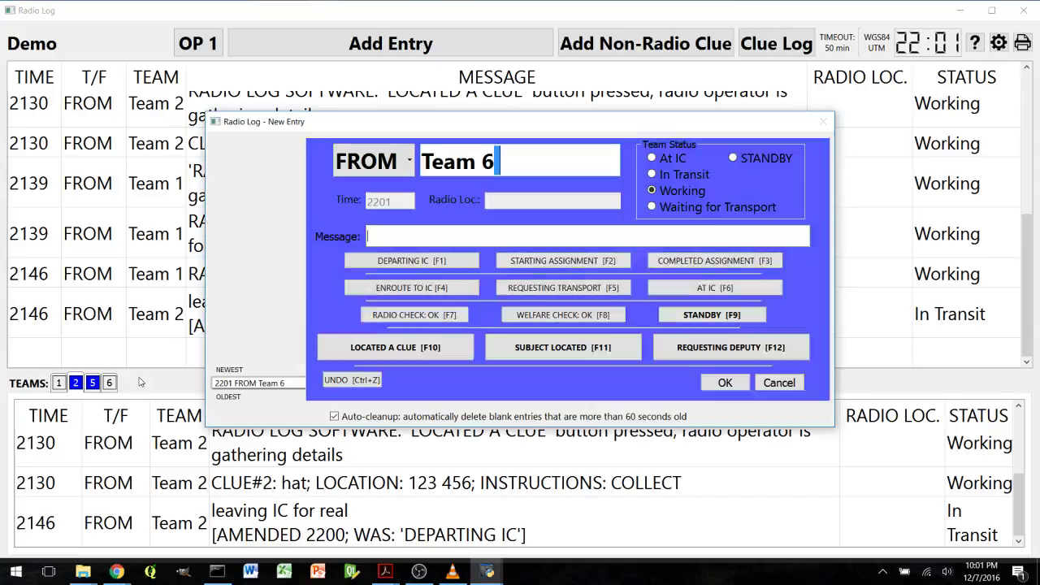
pyautogui.click(698, 289)
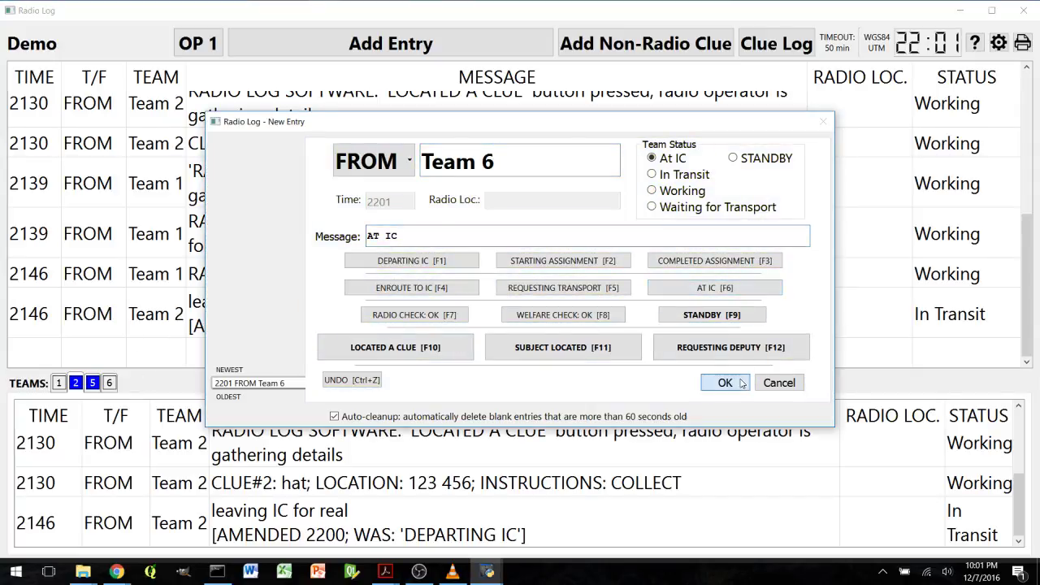
pyautogui.click(725, 382)
pyautogui.press('2')
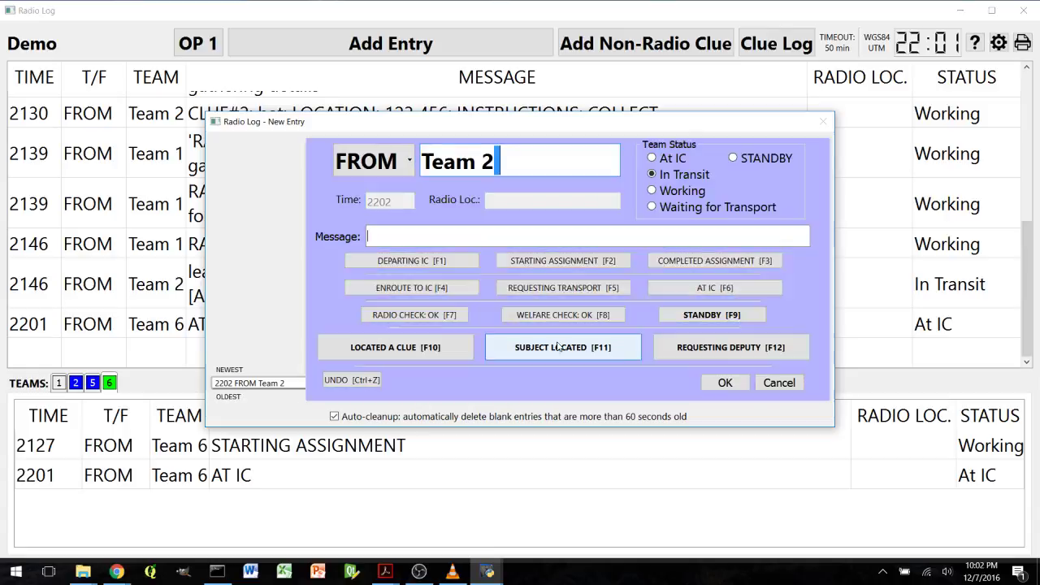
pyautogui.click(744, 288)
pyautogui.click(746, 382)
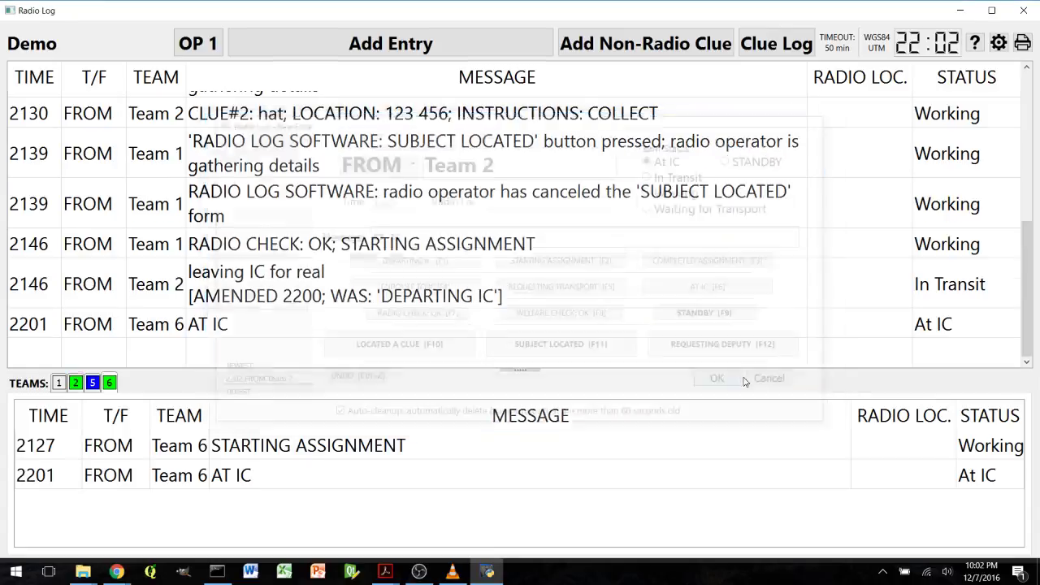
# Step: Change to operational period 2, hiding the tabs of teams at IC and without printing the current period's logs
pyautogui.click(186, 43)
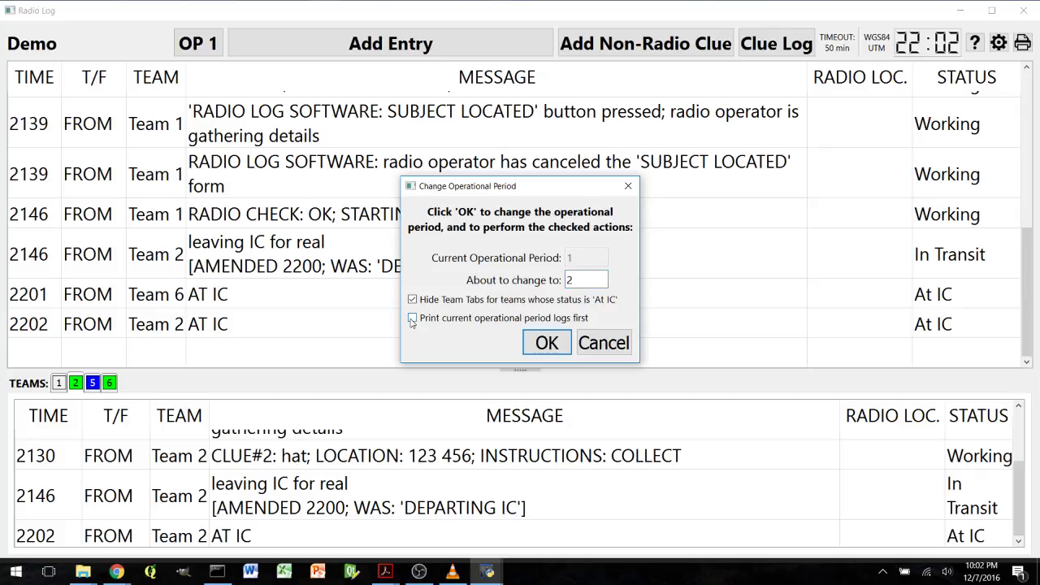
pyautogui.click(547, 343)
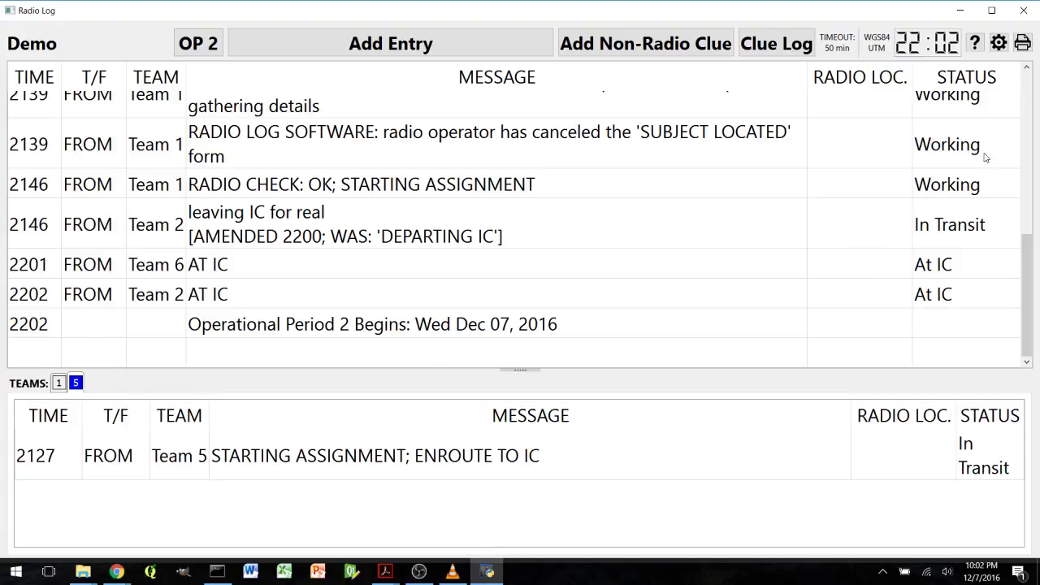
# Step: Review the printable logs and the operational period choices in the print options, and cancel without printing
pyautogui.click(1023, 44)
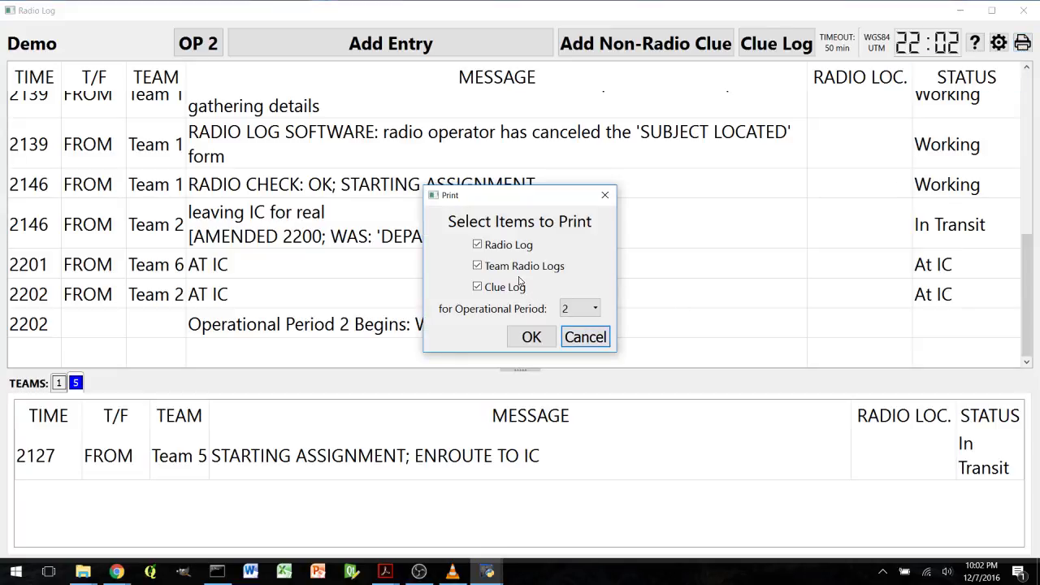
pyautogui.click(596, 310)
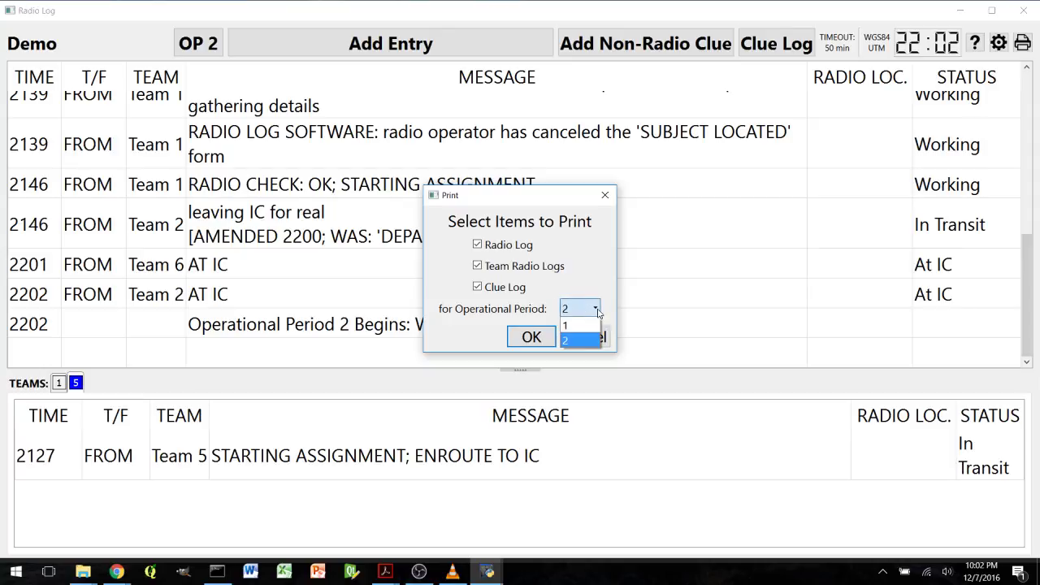
pyautogui.click(598, 312)
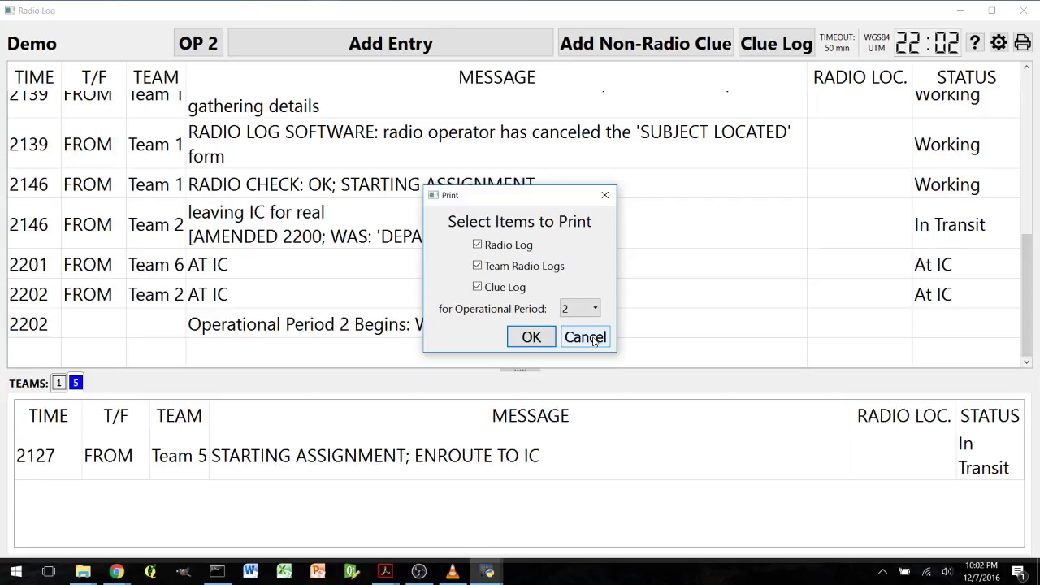
pyautogui.click(594, 341)
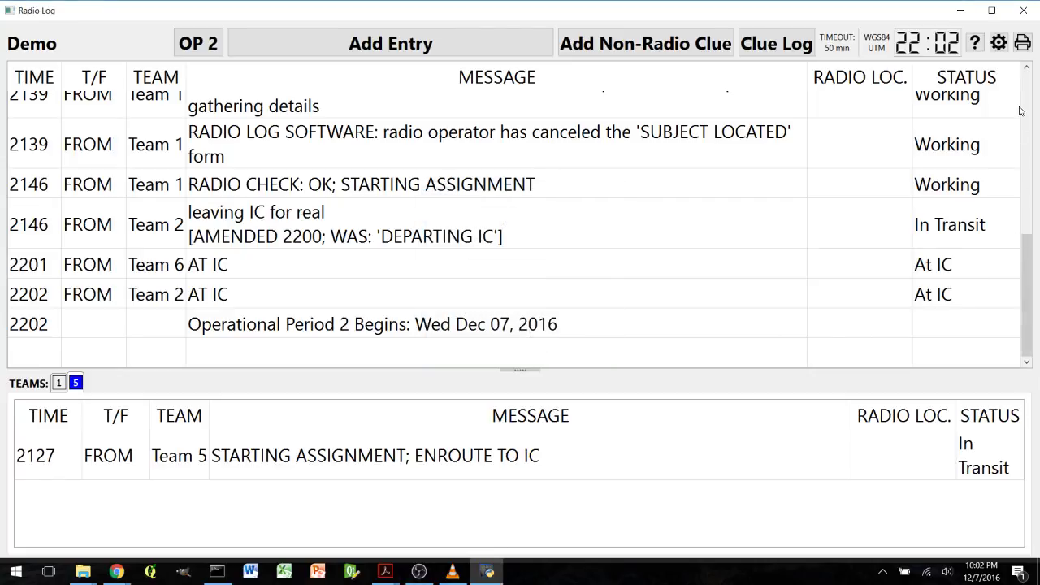
# Step: Exit the Radio Log program without printing the logs, and confirm the exit
pyautogui.click(1020, 18)
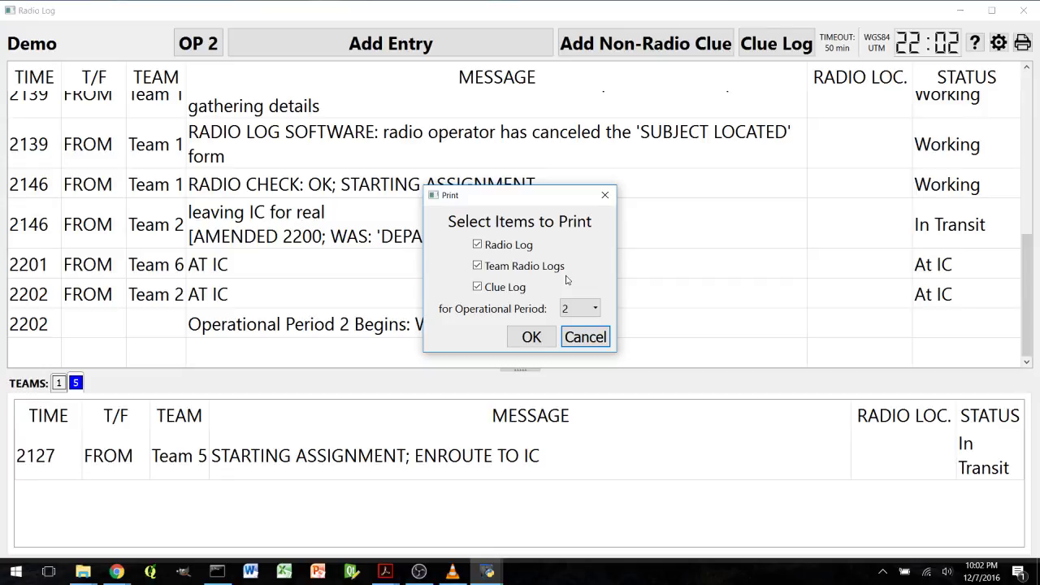
pyautogui.click(587, 337)
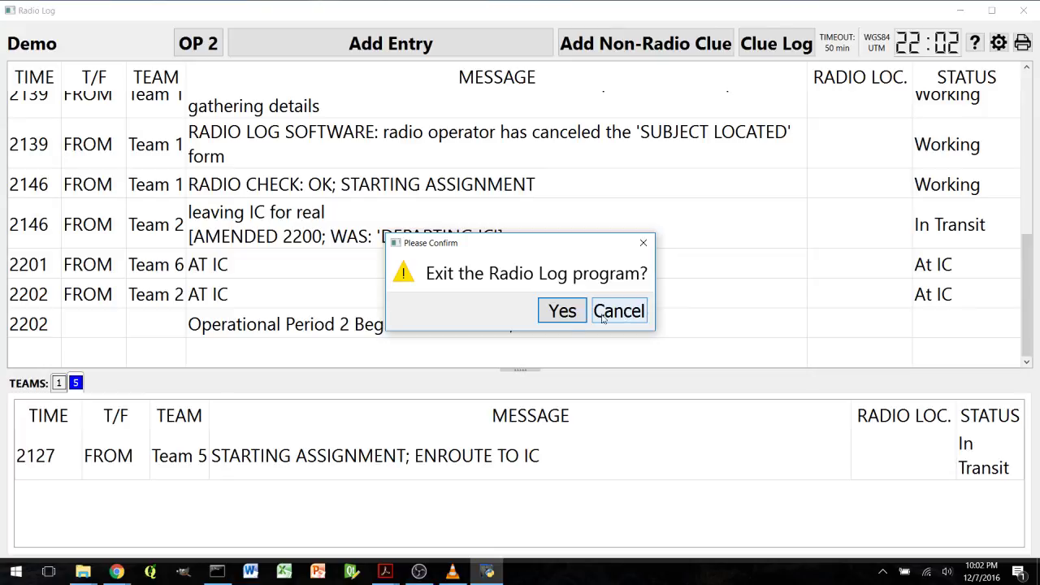
pyautogui.click(564, 314)
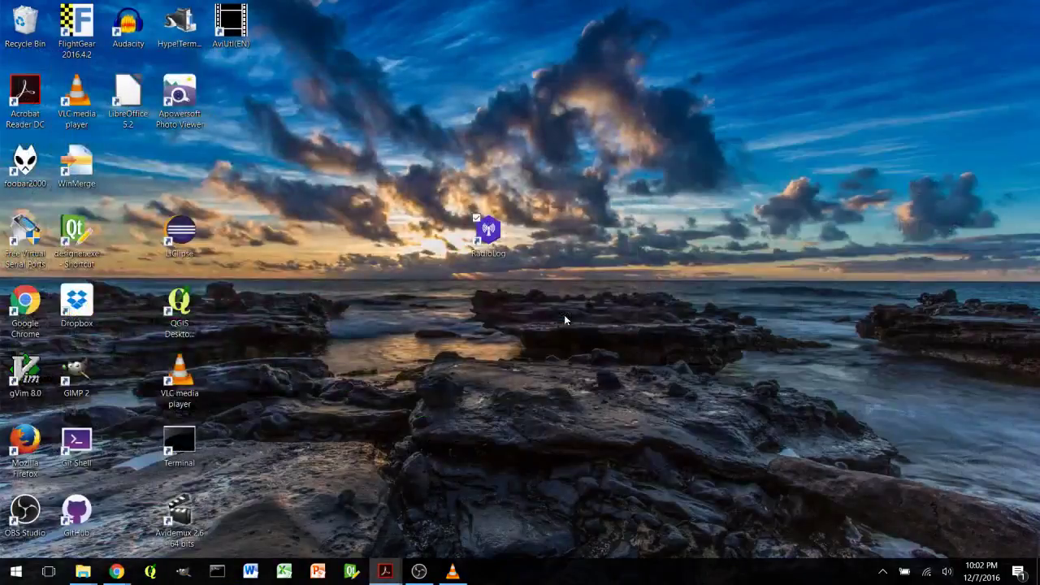